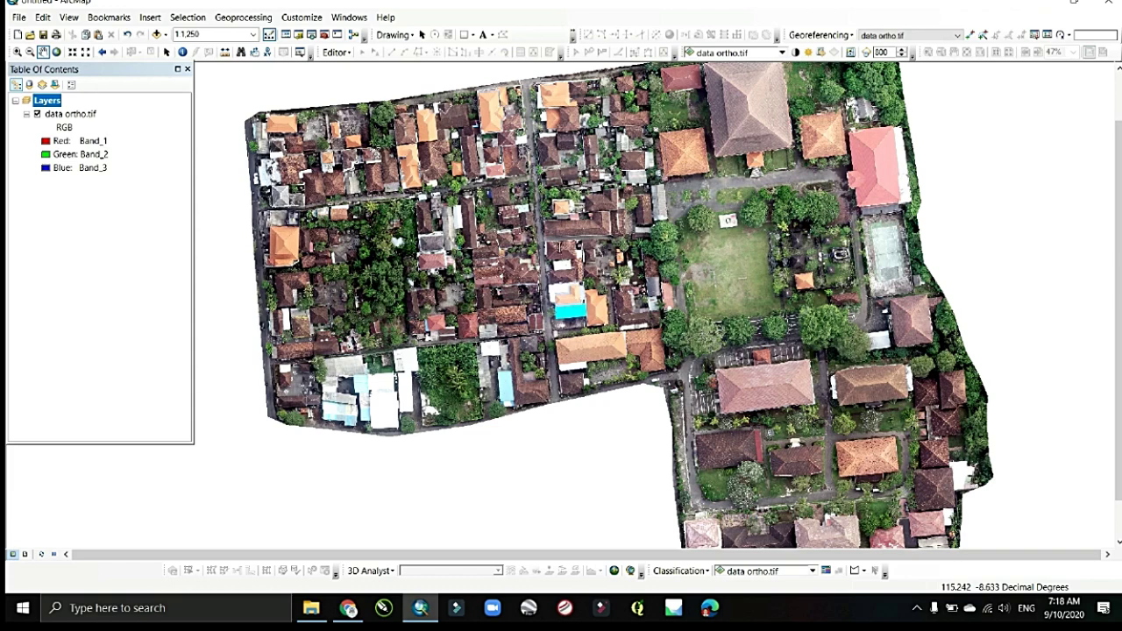
Open the Training Sample Manager for the data ortho.tif classification and place it over the northeastern part of the map
{"action": "left_click_drag", "start_coordinate": [691, 242], "coordinate": [677, 265]}
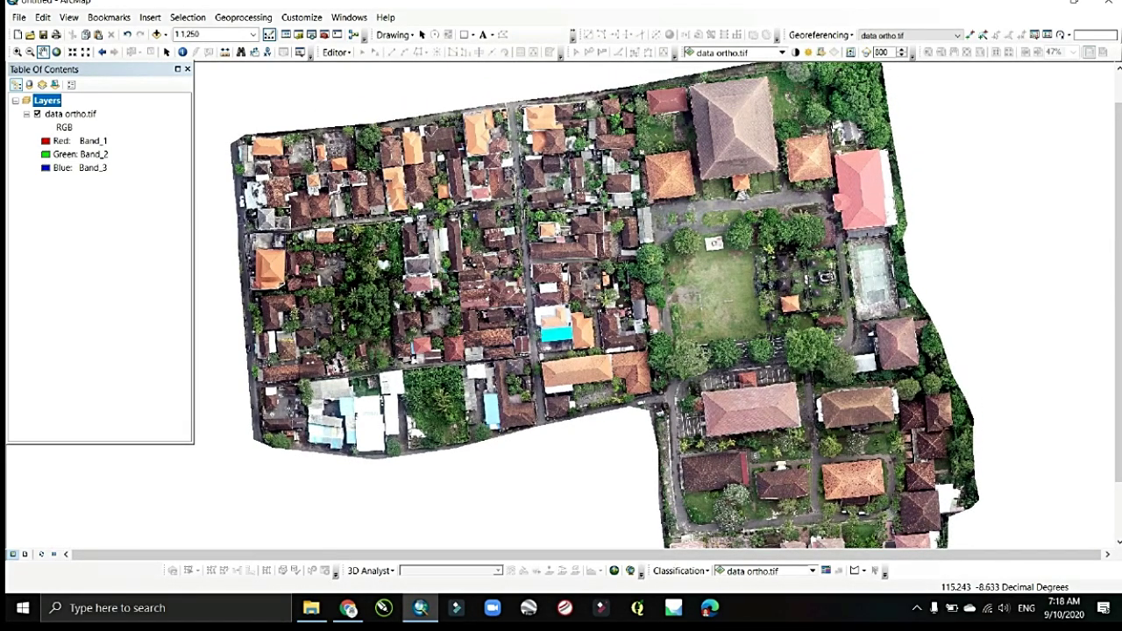
{"action": "left_click_drag", "start_coordinate": [795, 323], "coordinate": [818, 302]}
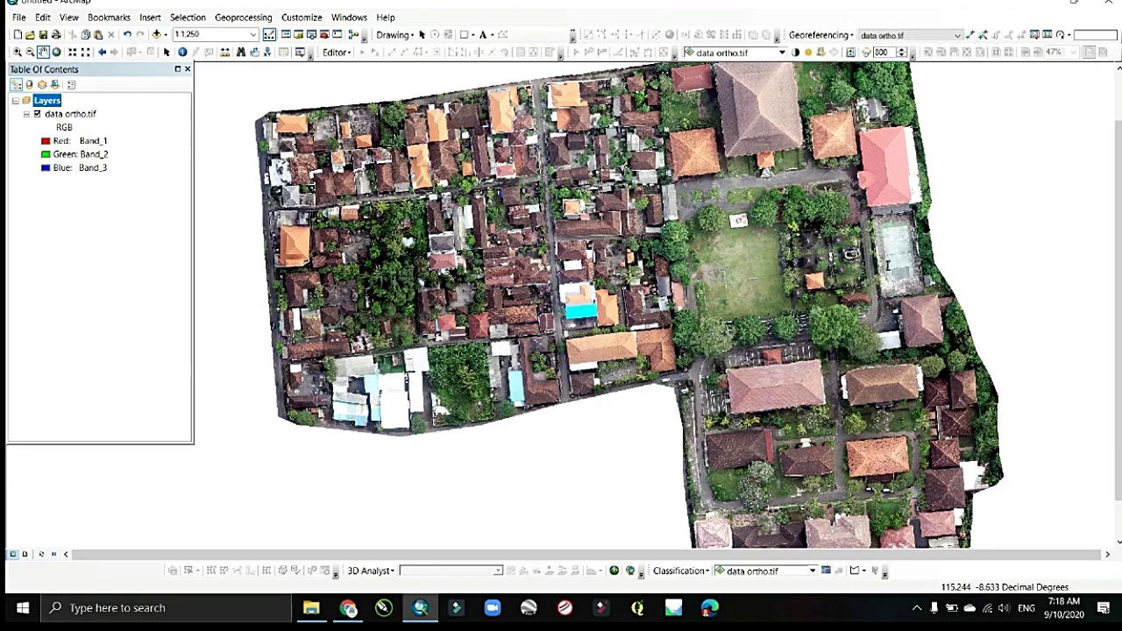
{"action": "mouse_move", "coordinate": [753, 278]}
{"action": "left_mouse_down"}
{"action": "mouse_move", "coordinate": [755, 248]}
{"action": "mouse_move", "coordinate": [750, 288]}
{"action": "left_mouse_up"}
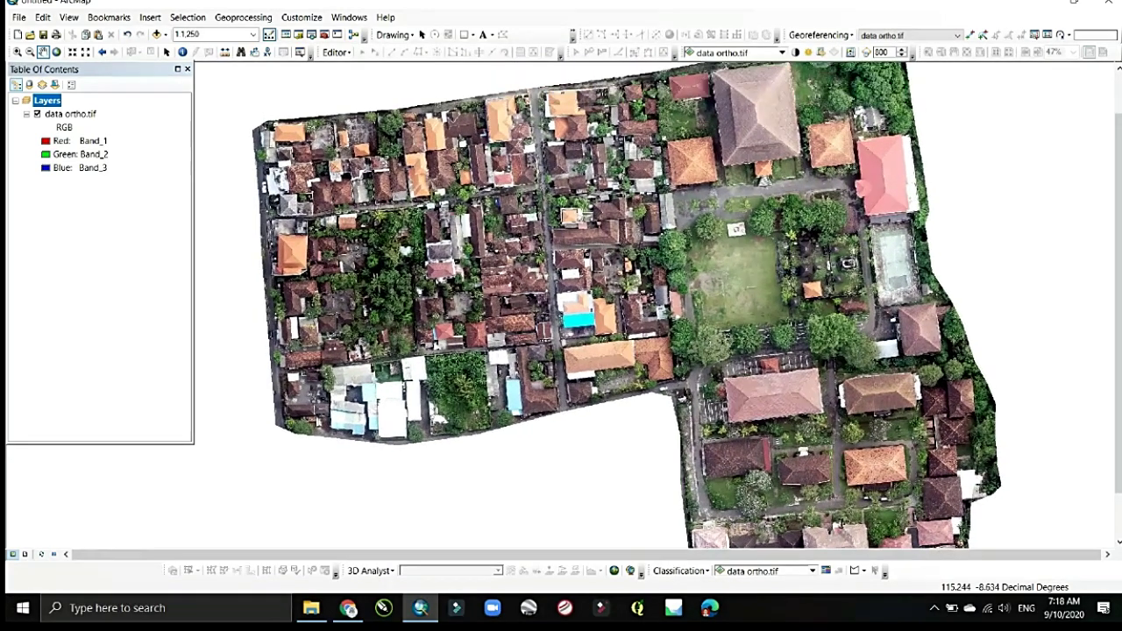
{"action": "left_click", "coordinate": [826, 571]}
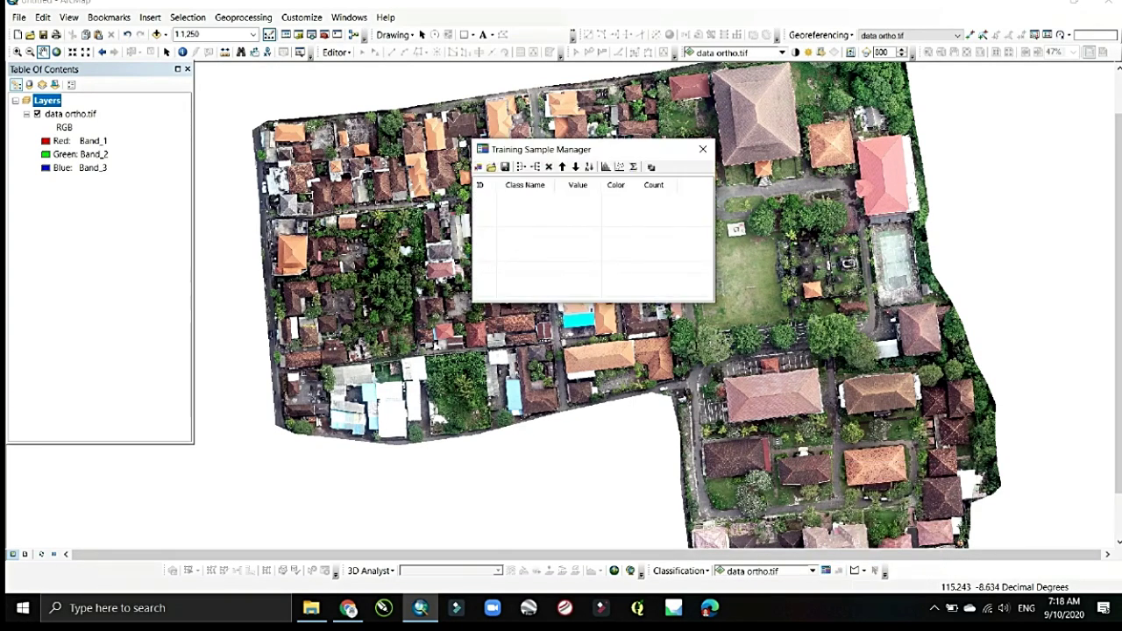
{"action": "left_click_drag", "start_coordinate": [513, 147], "coordinate": [909, 81]}
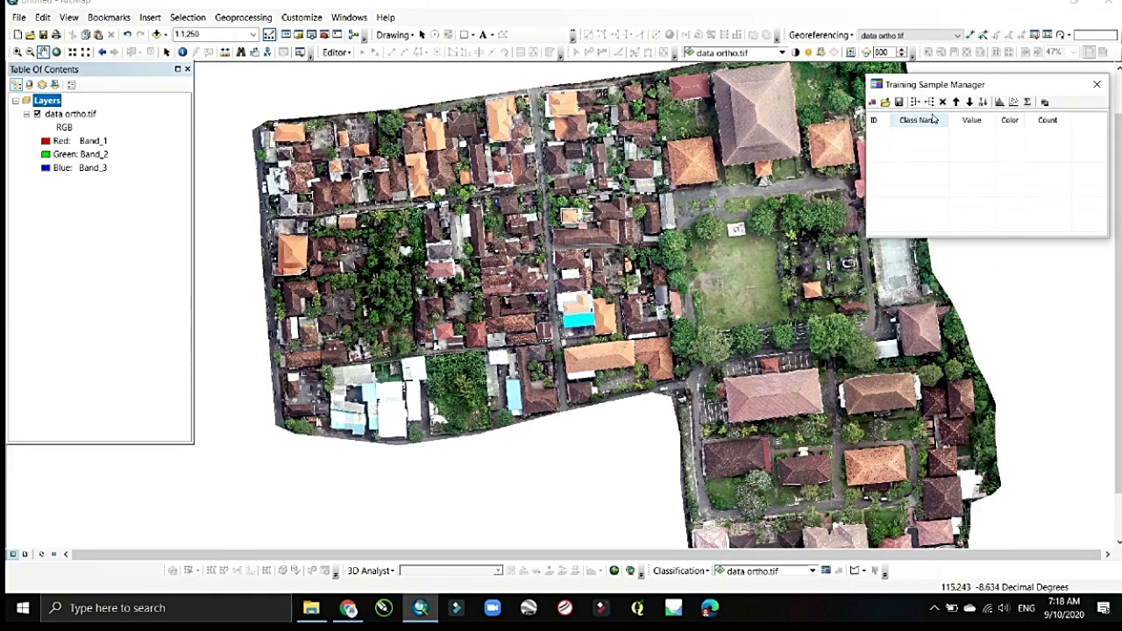
Draw training sample polygons on the large greyish-brown hall roof in the north and the orange roof southwest of it
{"action": "left_click", "coordinate": [853, 571]}
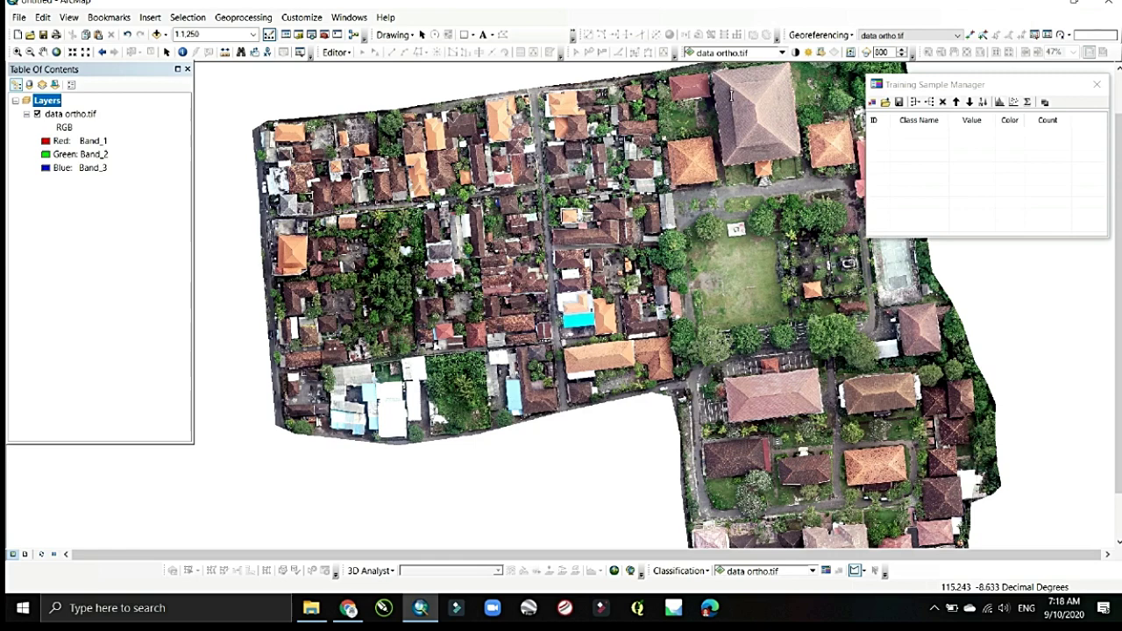
{"action": "left_click", "coordinate": [768, 98]}
{"action": "left_click", "coordinate": [765, 121]}
{"action": "left_click", "coordinate": [745, 125]}
{"action": "double_click", "coordinate": [732, 98]}
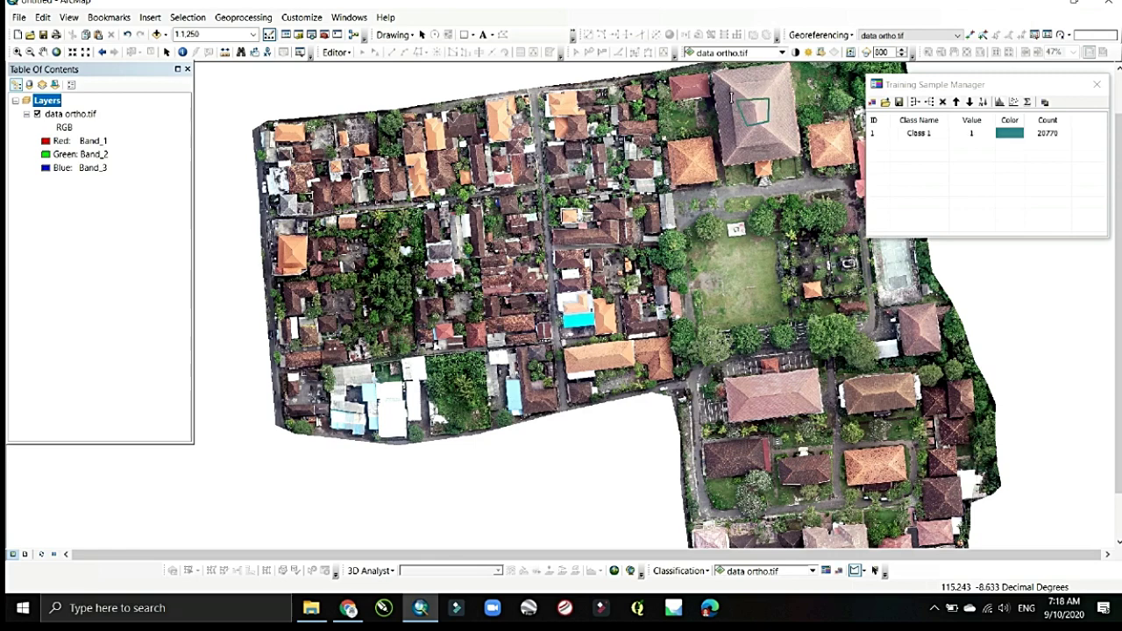
{"action": "left_click", "coordinate": [683, 156]}
{"action": "left_click", "coordinate": [694, 155]}
{"action": "left_click", "coordinate": [695, 168]}
{"action": "double_click", "coordinate": [682, 168]}
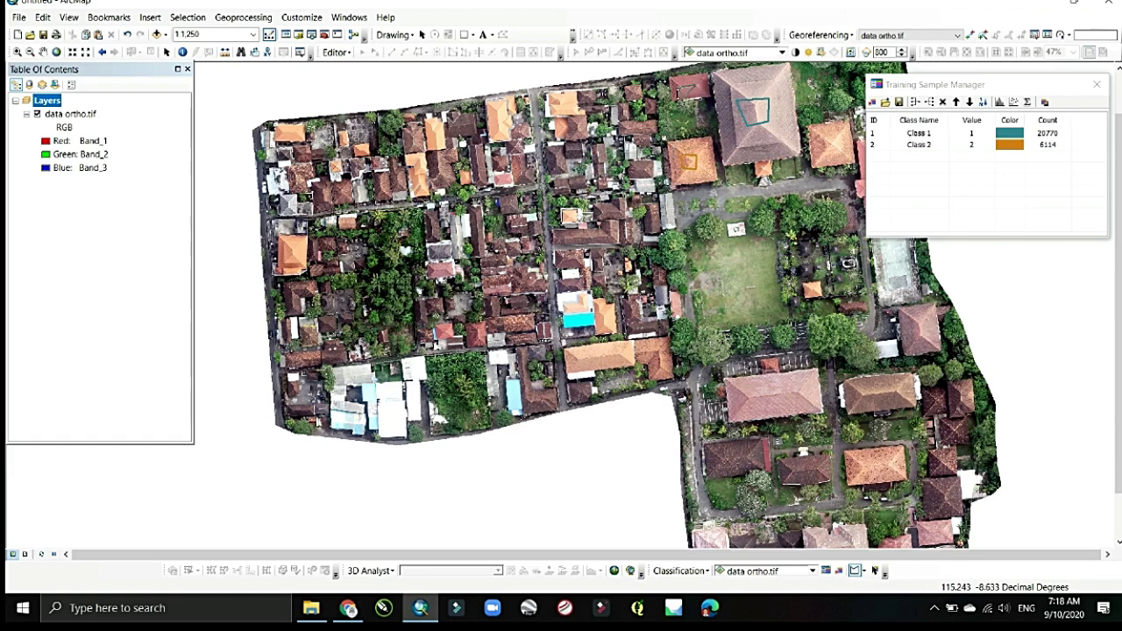
Draw training sample polygons on the small red roof west of the large hall and the long pink roof south of the grass field
{"action": "left_click", "coordinate": [678, 88]}
{"action": "left_click", "coordinate": [692, 83]}
{"action": "left_click", "coordinate": [702, 89]}
{"action": "double_click", "coordinate": [687, 97]}
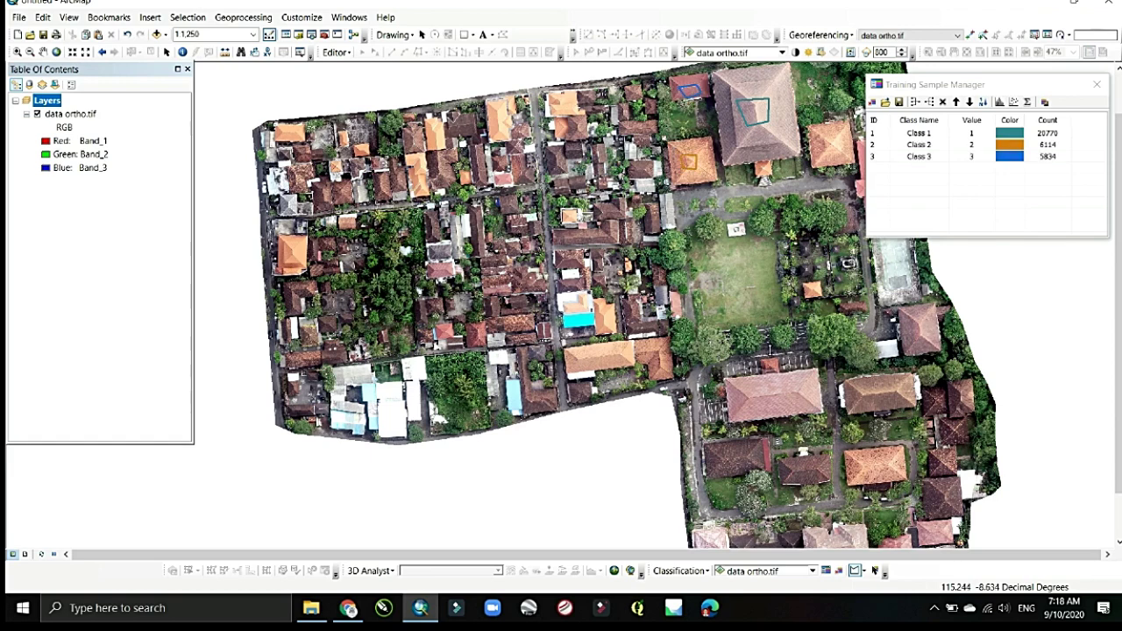
{"action": "left_click", "coordinate": [752, 389]}
{"action": "left_click", "coordinate": [785, 386]}
{"action": "left_click", "coordinate": [787, 401]}
{"action": "double_click", "coordinate": [756, 409]}
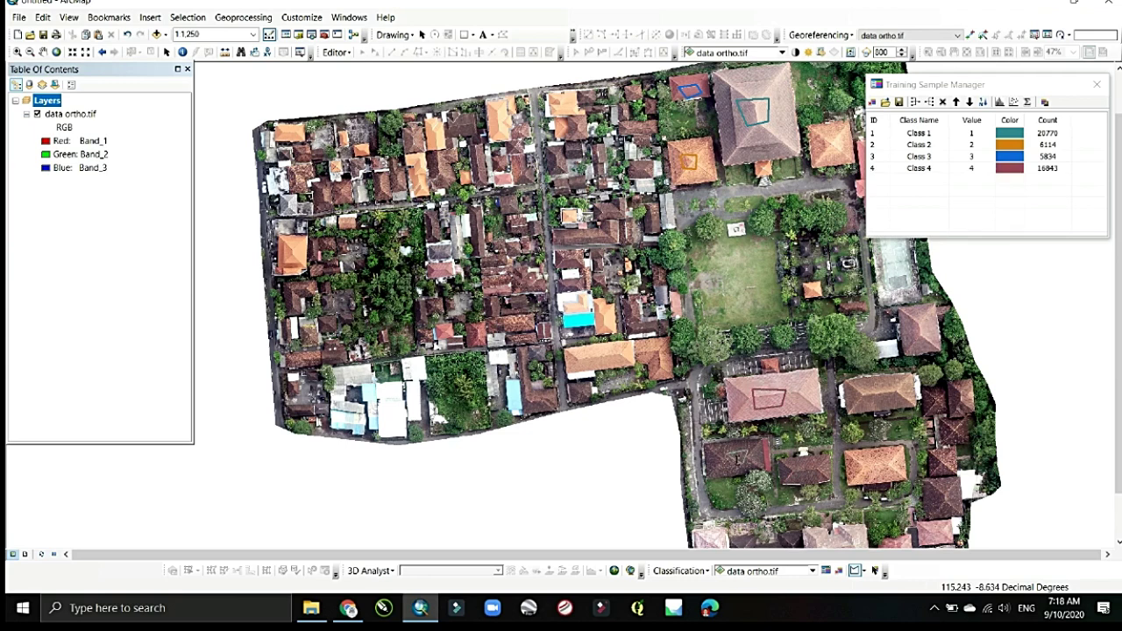
Draw training sample polygons on the dark brown roof south of the long pink building and the orange roof east of it
{"action": "double_click", "coordinate": [726, 462]}
{"action": "left_click", "coordinate": [862, 466]}
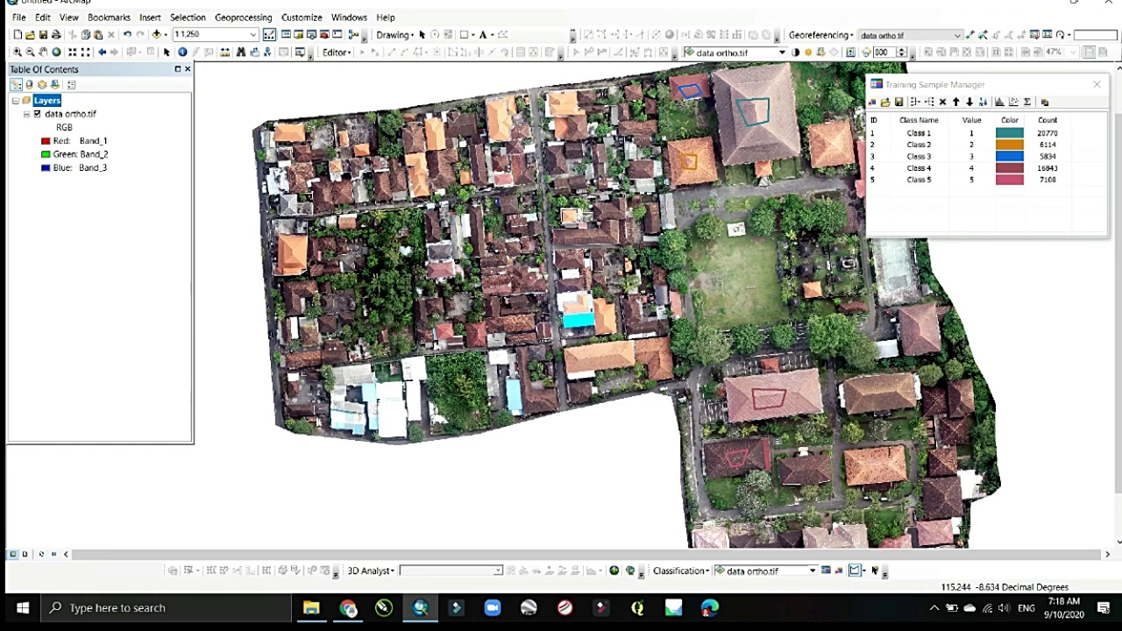
{"action": "left_click", "coordinate": [895, 457]}
{"action": "left_click", "coordinate": [893, 471]}
{"action": "double_click", "coordinate": [872, 476]}
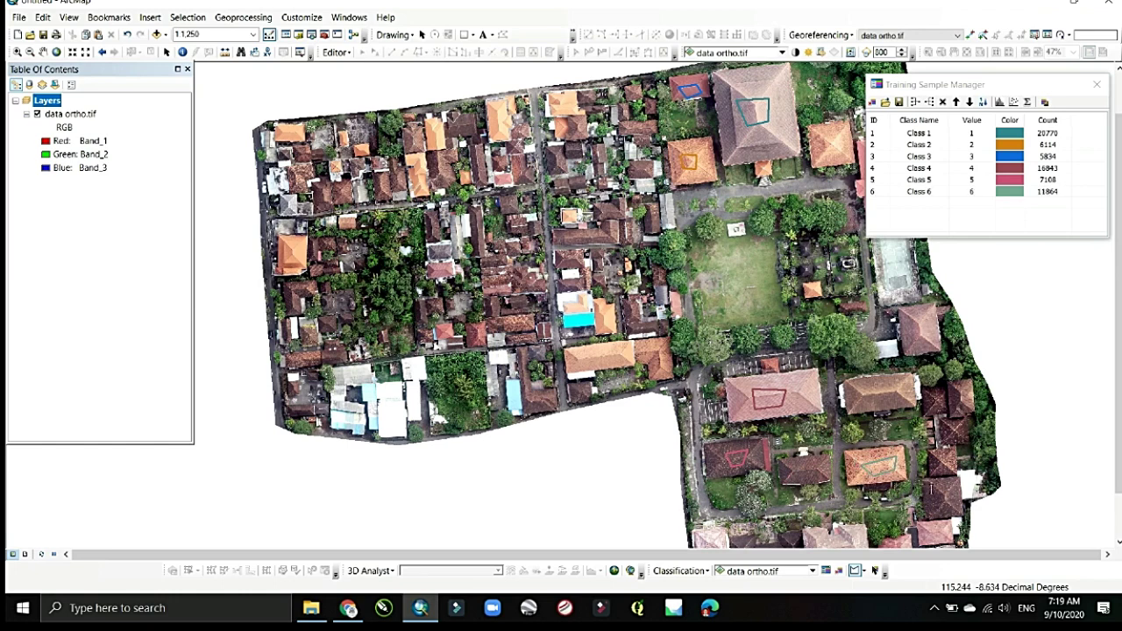
Draw training sample polygons on two dark brown roofs near the southeastern edge of the orthophoto
{"action": "left_click", "coordinate": [939, 491]}
{"action": "left_click", "coordinate": [950, 493]}
{"action": "left_click", "coordinate": [953, 502]}
{"action": "double_click", "coordinate": [935, 502]}
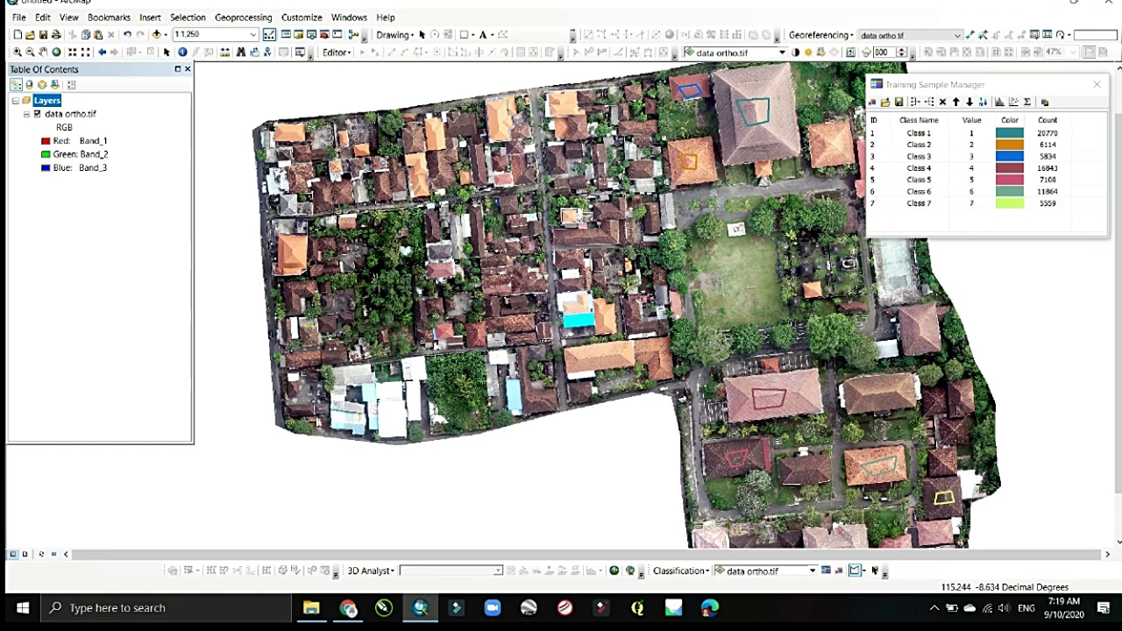
{"action": "left_click", "coordinate": [954, 384]}
{"action": "left_click", "coordinate": [955, 402]}
{"action": "left_click", "coordinate": [963, 404]}
{"action": "double_click", "coordinate": [968, 383]}
Draw training sample polygons on the brown roof east of the long pink building and the white-and-cyan roof beside the central lane
{"action": "left_click", "coordinate": [863, 392]}
{"action": "left_click", "coordinate": [887, 387]}
{"action": "left_click", "coordinate": [890, 396]}
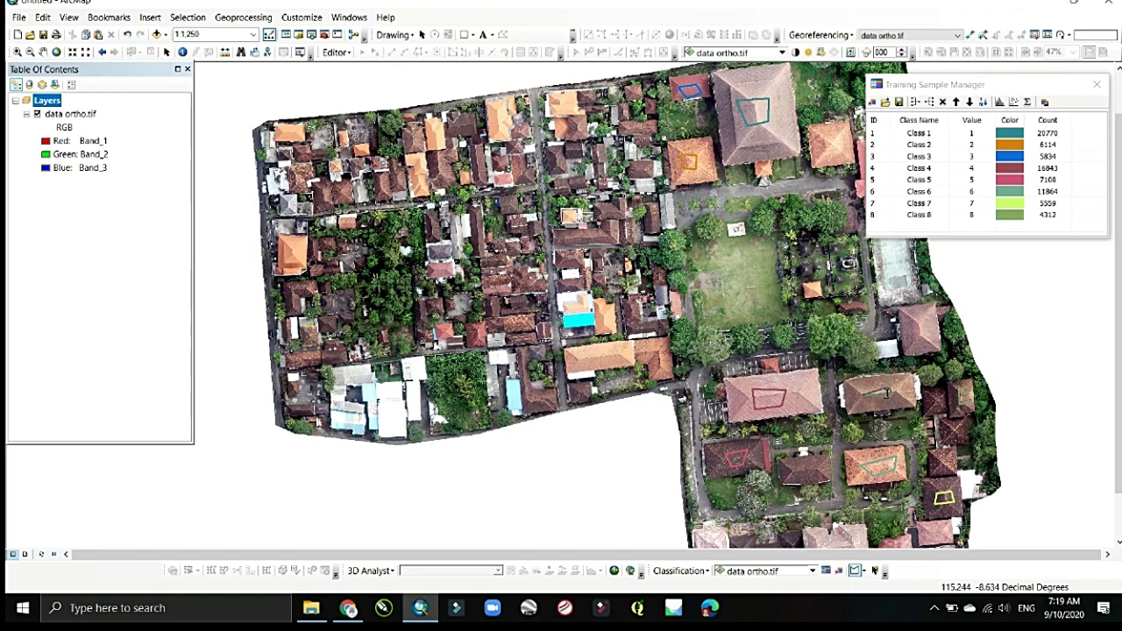
{"action": "double_click", "coordinate": [866, 400]}
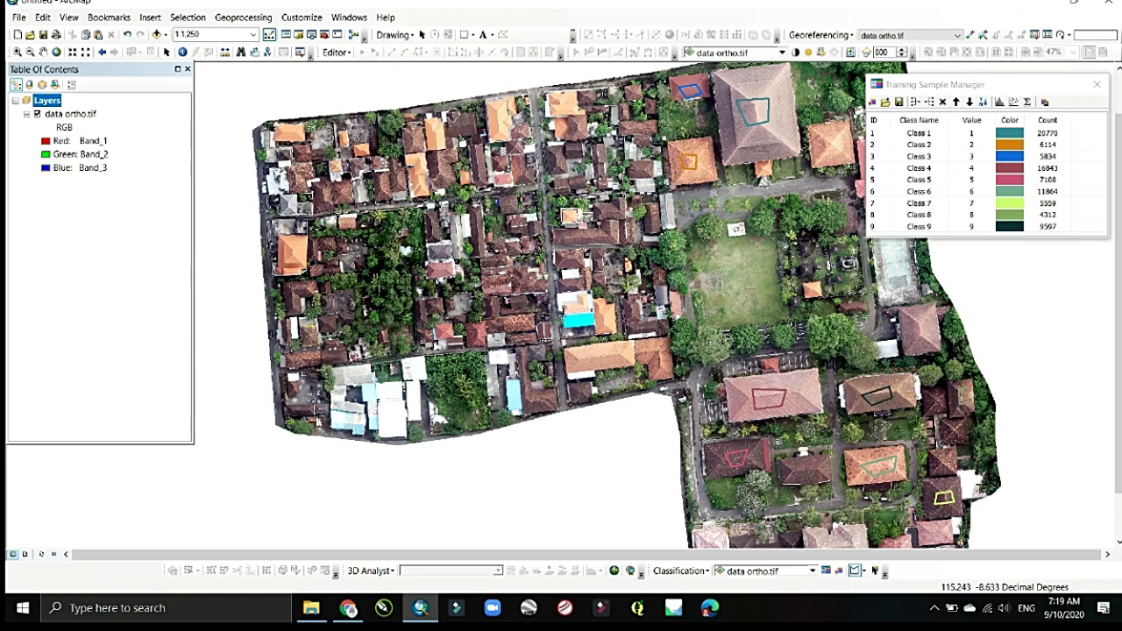
{"action": "left_click", "coordinate": [571, 303]}
{"action": "left_click", "coordinate": [570, 324]}
{"action": "left_click", "coordinate": [583, 323]}
{"action": "double_click", "coordinate": [585, 312]}
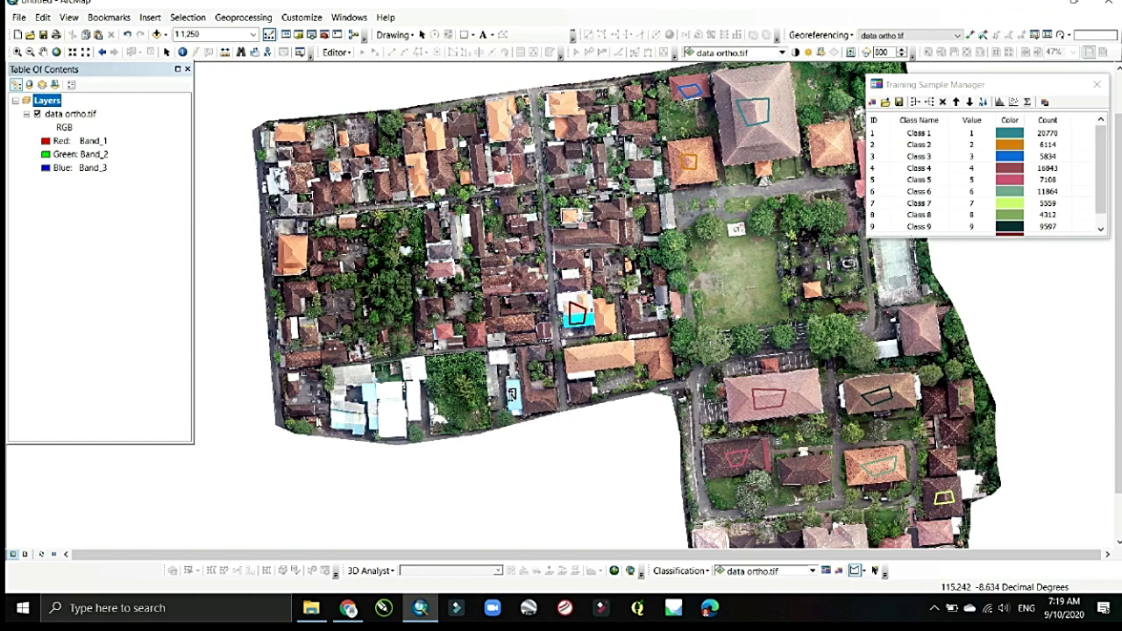
Draw training sample polygons on the white, light-blue and grey roofs of the building cluster in the southwest
{"action": "left_click", "coordinate": [388, 400]}
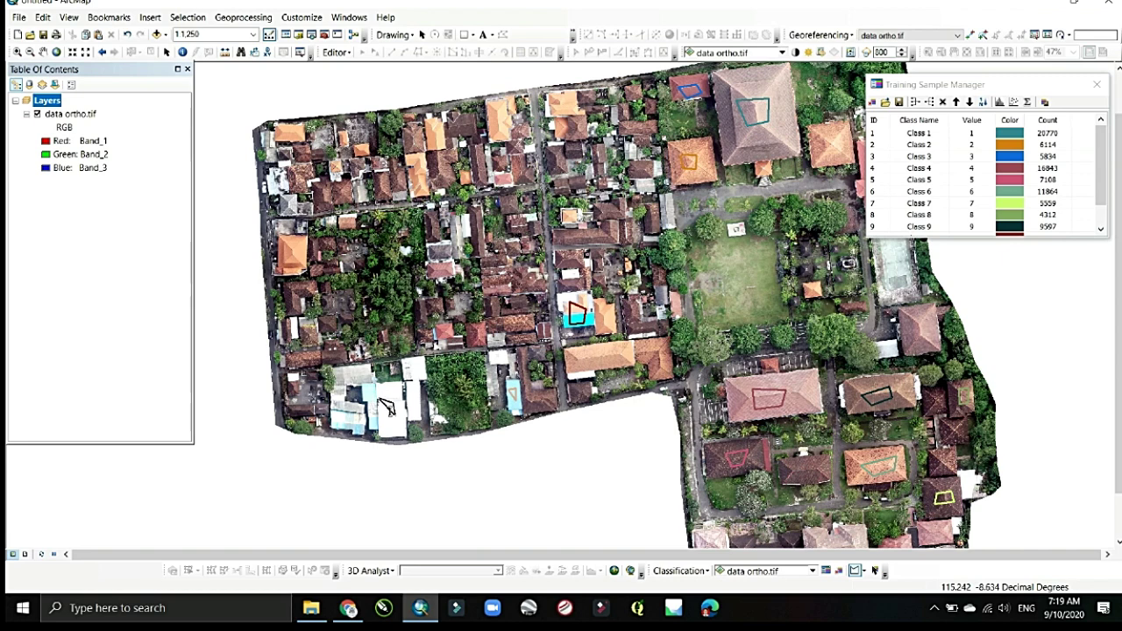
{"action": "left_click", "coordinate": [395, 418]}
{"action": "double_click", "coordinate": [391, 420]}
{"action": "left_click", "coordinate": [334, 418]}
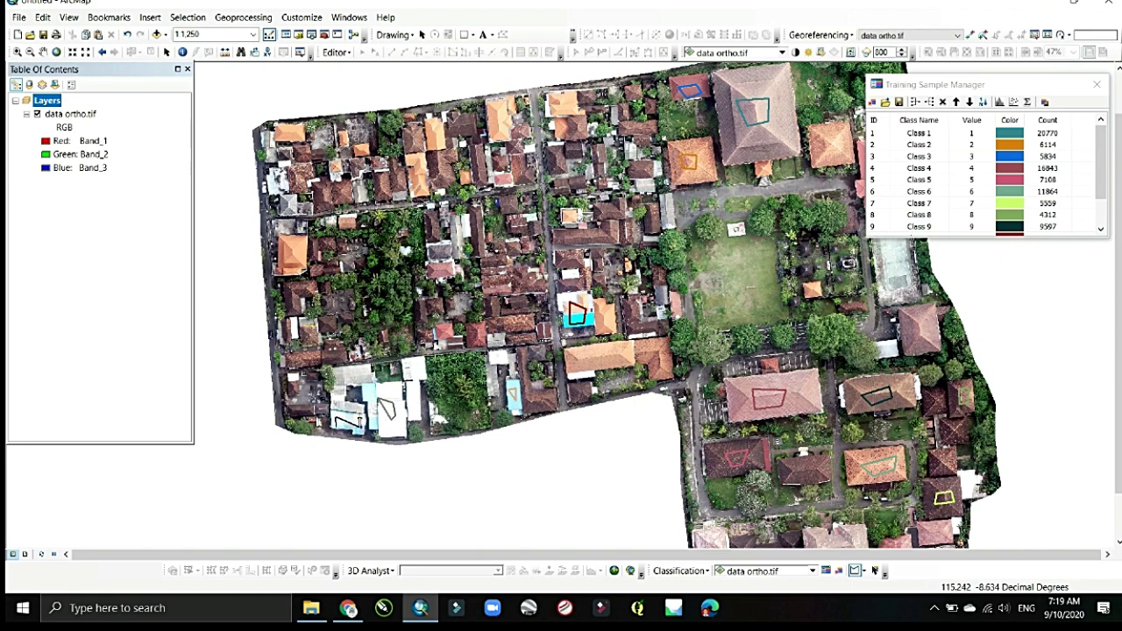
{"action": "left_click", "coordinate": [365, 420]}
{"action": "double_click", "coordinate": [336, 428]}
{"action": "left_click", "coordinate": [344, 376]}
{"action": "left_click", "coordinate": [359, 369]}
{"action": "double_click", "coordinate": [365, 376]}
Draw training sample polygons on the two orange roofs near the western edge and two brown roofs in the northern housing block
{"action": "left_click", "coordinate": [293, 242]}
{"action": "left_click", "coordinate": [301, 257]}
{"action": "double_click", "coordinate": [290, 248]}
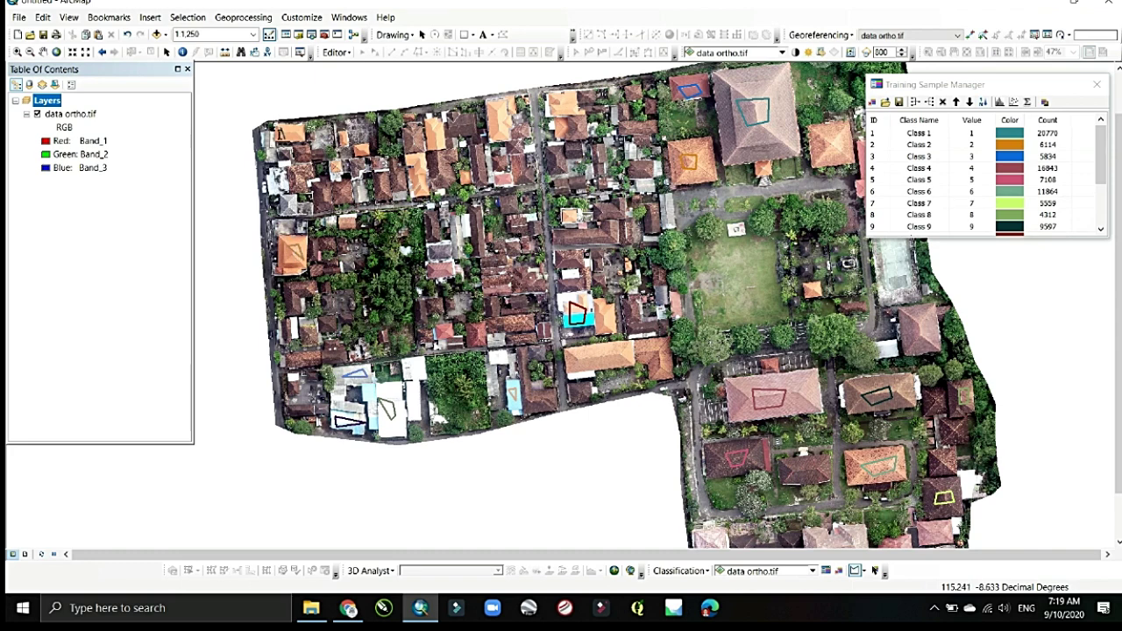
{"action": "double_click", "coordinate": [291, 134]}
{"action": "double_click", "coordinate": [414, 142]}
{"action": "double_click", "coordinate": [444, 170]}
Draw training sample polygons on the pale orange roof at the northern edge and the long brown roof east of the central lane
{"action": "left_click", "coordinate": [495, 115]}
{"action": "left_click", "coordinate": [504, 117]}
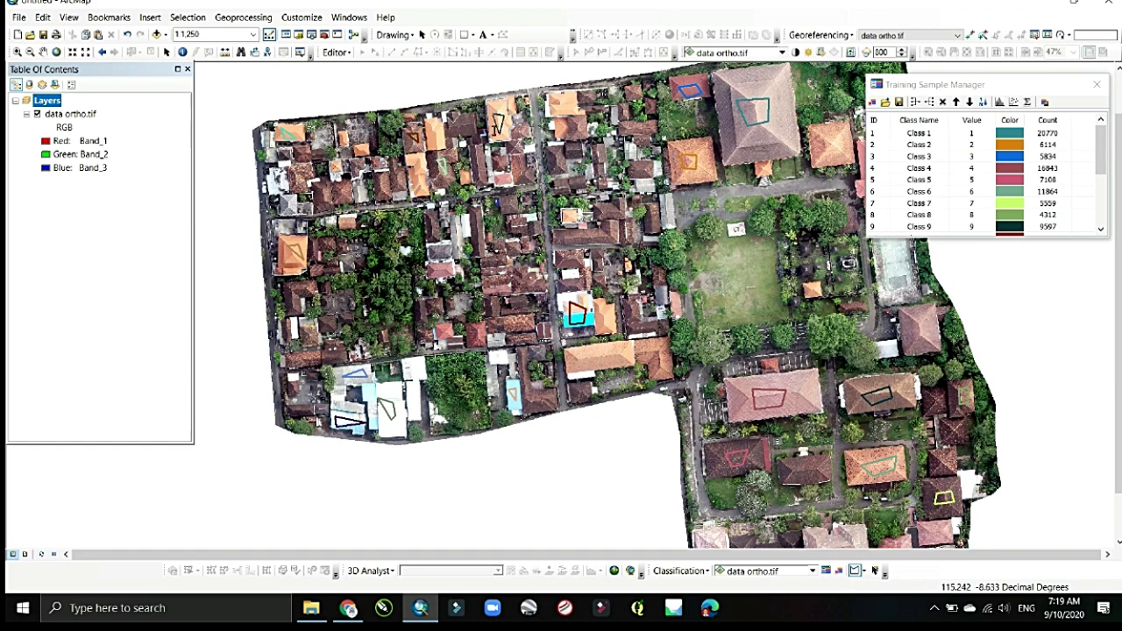
{"action": "double_click", "coordinate": [497, 133]}
{"action": "left_click", "coordinate": [561, 242]}
{"action": "left_click", "coordinate": [596, 239]}
{"action": "double_click", "coordinate": [565, 233]}
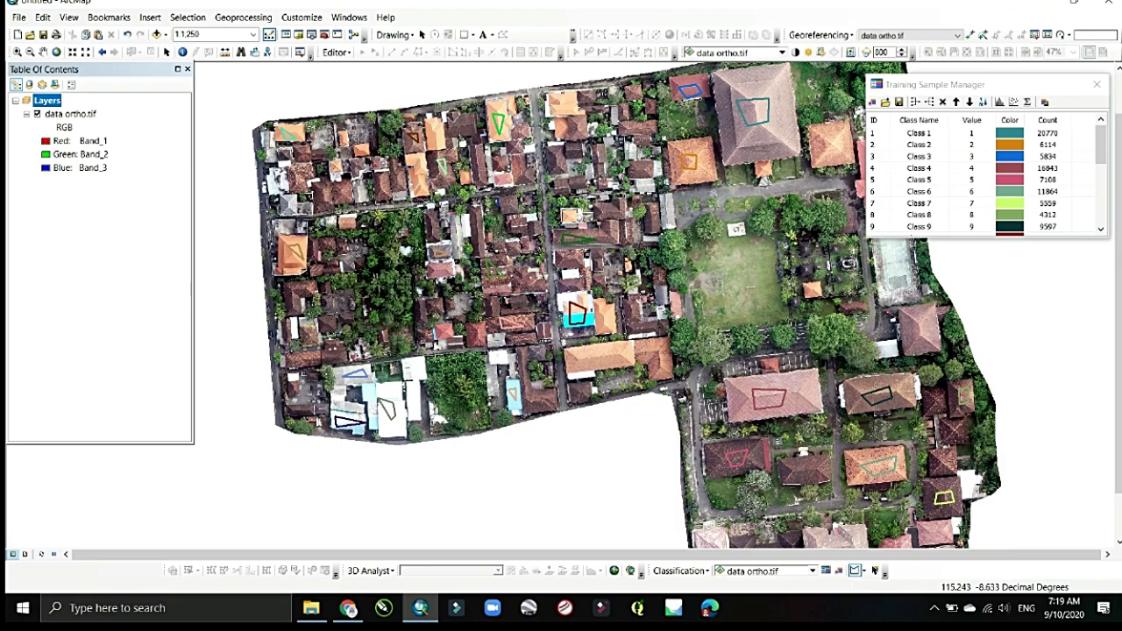
Draw training sample polygons on the narrow grey roof west of the grass field and the brown roof north of the long brown one
{"action": "scroll", "coordinate": [666, 204], "scroll_direction": "up", "scroll_amount": 2}
{"action": "scroll", "coordinate": [667, 204], "scroll_direction": "down", "scroll_amount": 6}
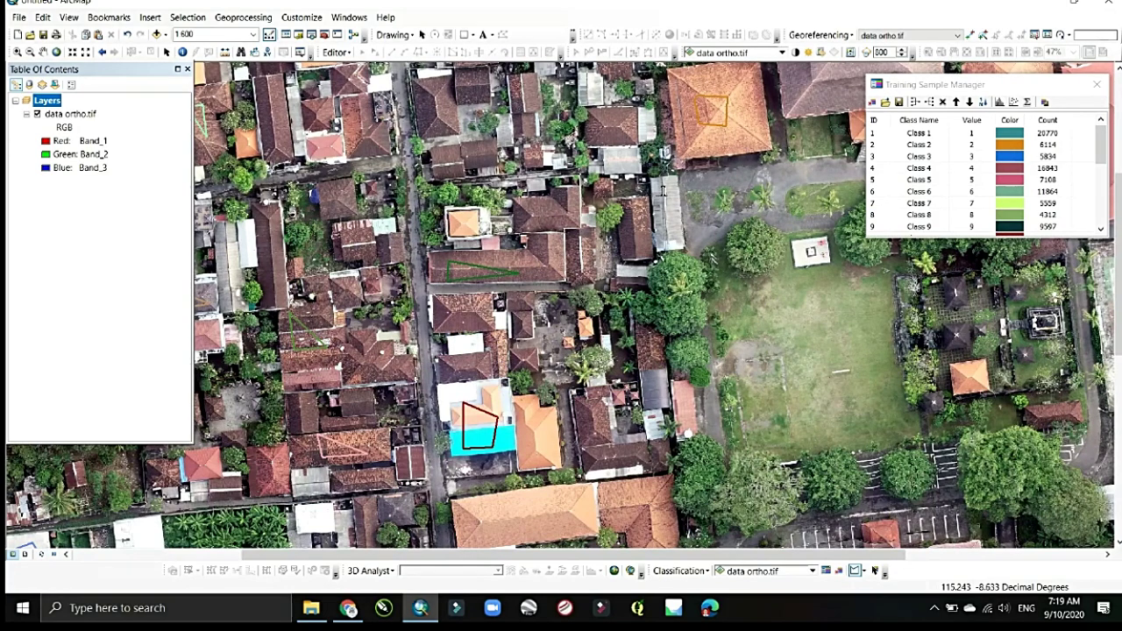
{"action": "left_click", "coordinate": [672, 195]}
{"action": "left_click", "coordinate": [658, 197]}
{"action": "double_click", "coordinate": [668, 237]}
{"action": "left_click", "coordinate": [527, 218]}
{"action": "left_click", "coordinate": [562, 227]}
{"action": "double_click", "coordinate": [527, 205]}
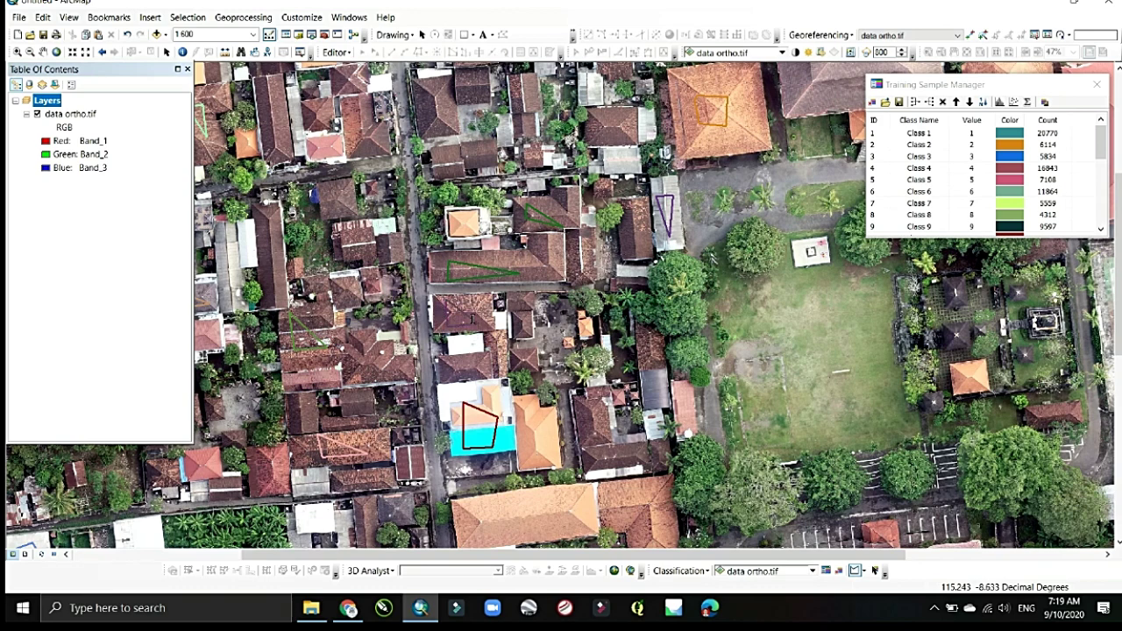
Draw training sample polygons across the white-and-brown roofs and on the grey hipped roof in the northwestern corner
{"action": "scroll", "coordinate": [298, 298], "scroll_direction": "down", "scroll_amount": 2}
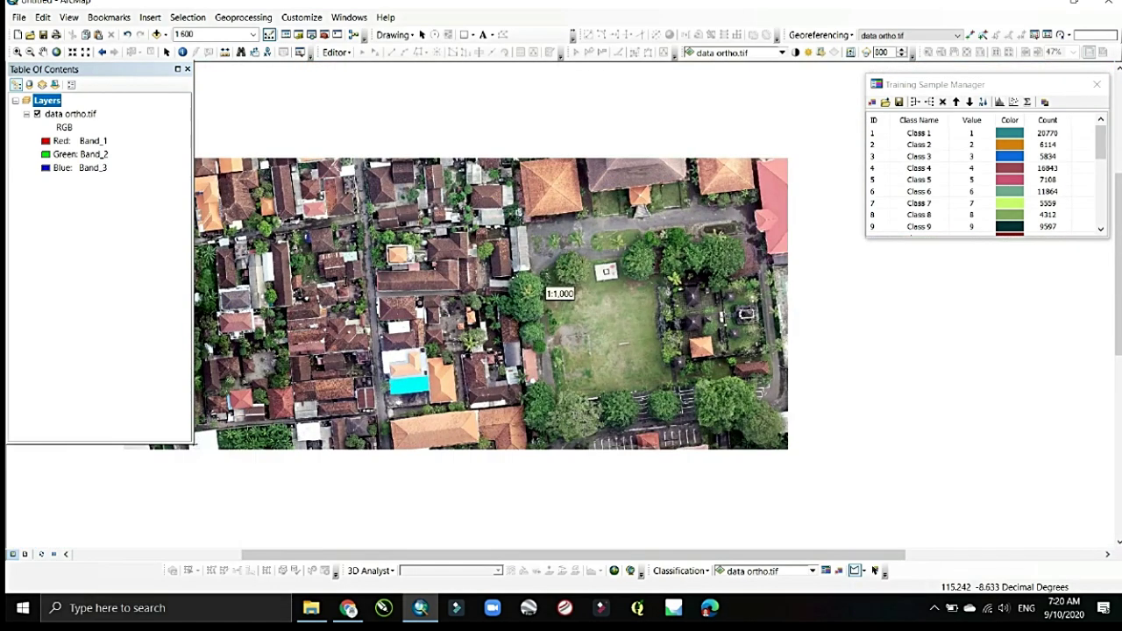
{"action": "left_click", "coordinate": [42, 52]}
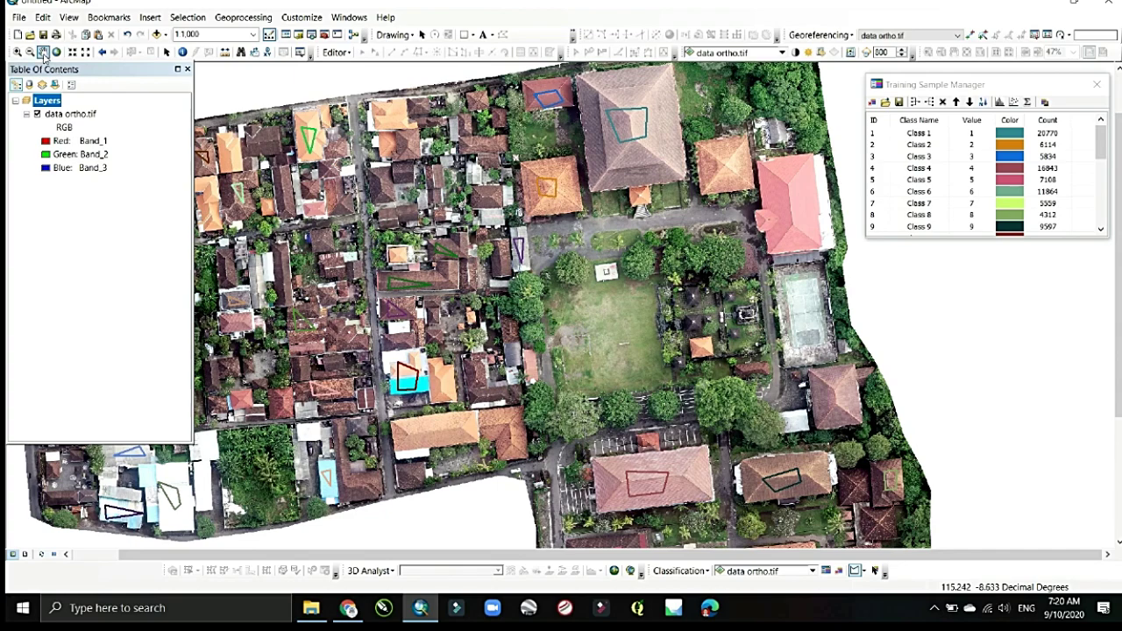
{"action": "left_click_drag", "start_coordinate": [200, 297], "coordinate": [554, 277]}
{"action": "scroll", "coordinate": [553, 289], "scroll_direction": "up", "scroll_amount": 2}
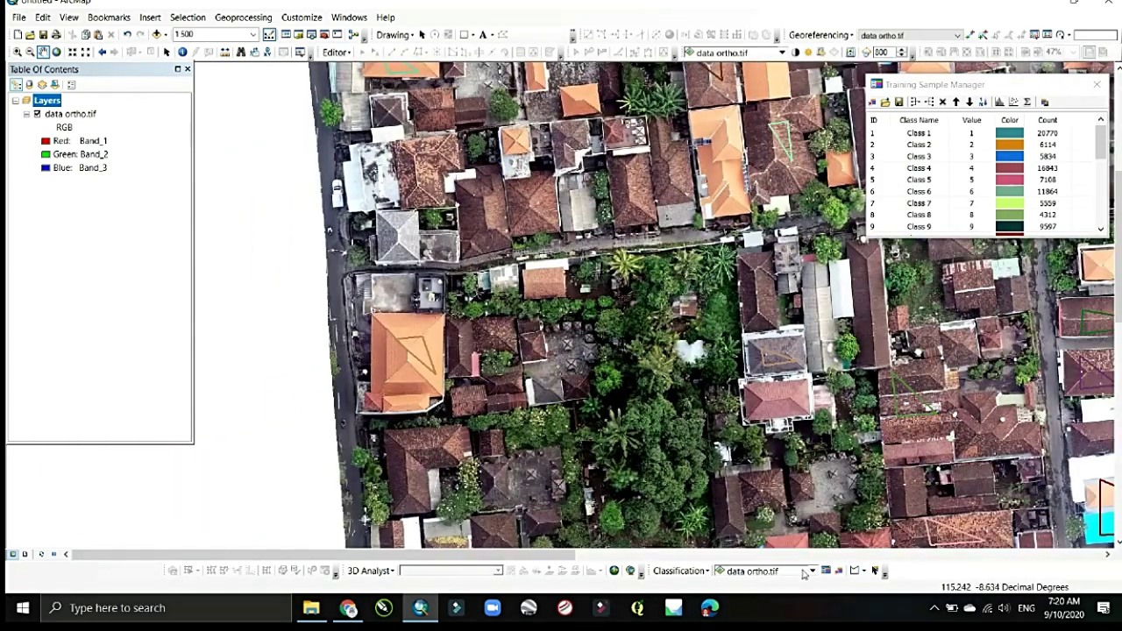
{"action": "left_click", "coordinate": [854, 571]}
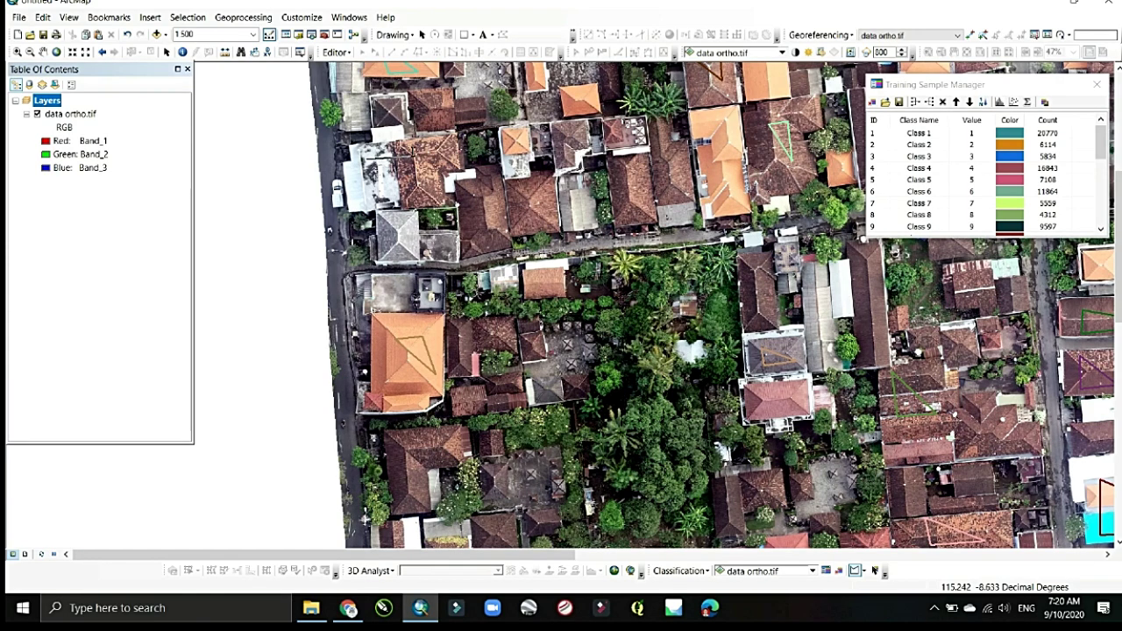
{"action": "left_click", "coordinate": [366, 160]}
{"action": "left_click", "coordinate": [418, 156]}
{"action": "double_click", "coordinate": [420, 198]}
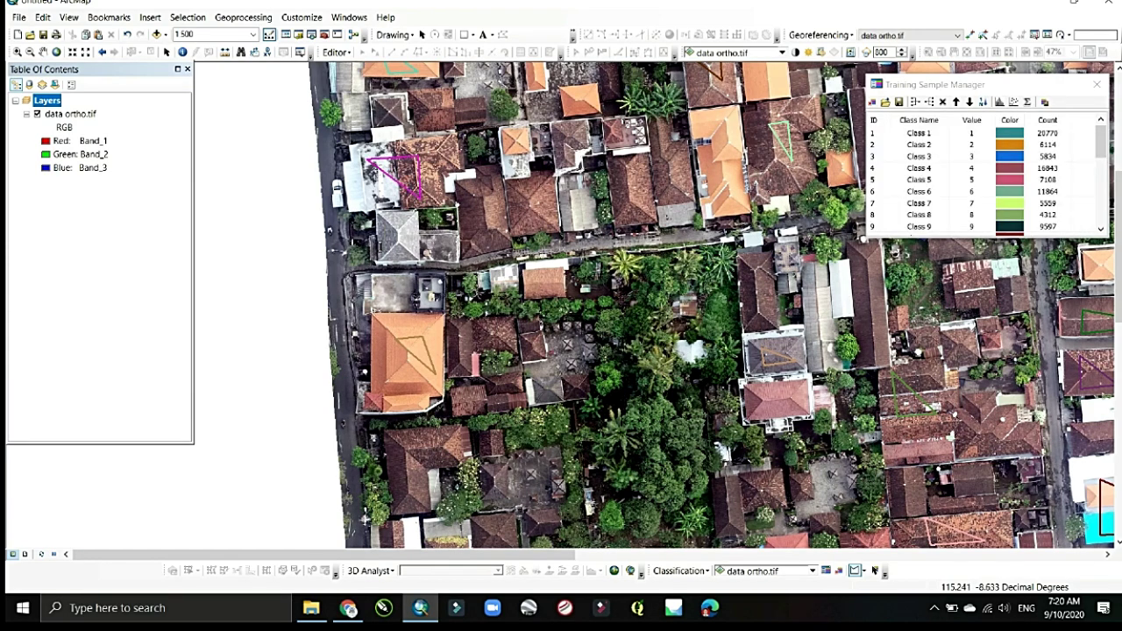
{"action": "left_click", "coordinate": [384, 220]}
{"action": "left_click", "coordinate": [385, 251]}
{"action": "double_click", "coordinate": [414, 252]}
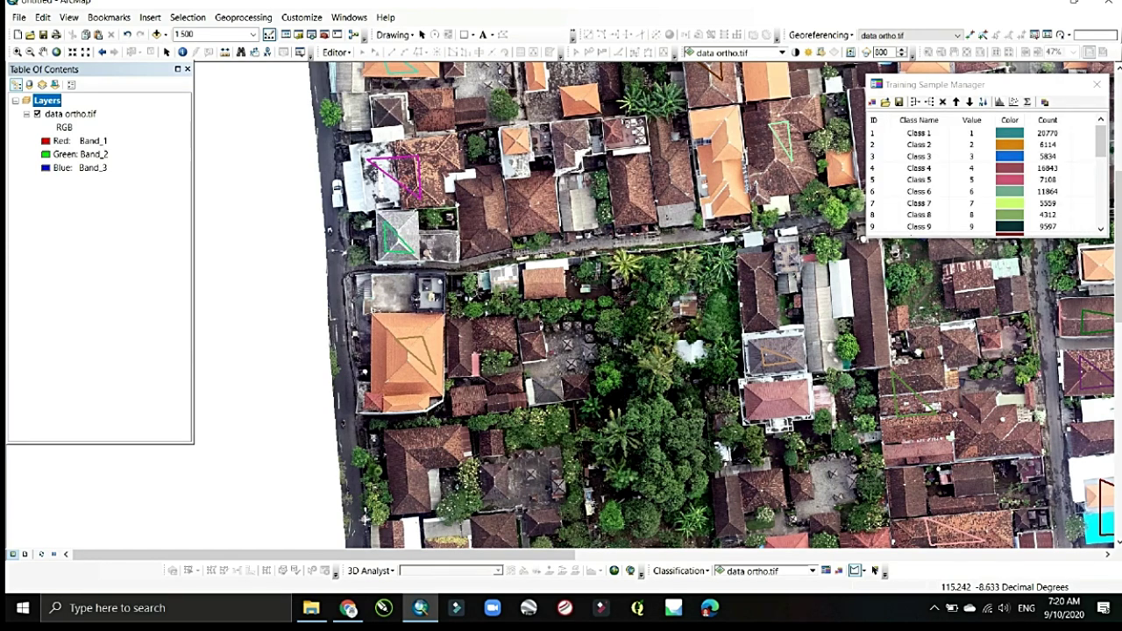
Draw training sample polygons on the flat grey roof north of the large western orange house and the adjoining brown roofs northeast of it
{"action": "left_click", "coordinate": [384, 286]}
{"action": "left_click", "coordinate": [387, 297]}
{"action": "double_click", "coordinate": [412, 299]}
{"action": "left_click", "coordinate": [482, 196]}
{"action": "left_click", "coordinate": [533, 201]}
{"action": "double_click", "coordinate": [529, 220]}
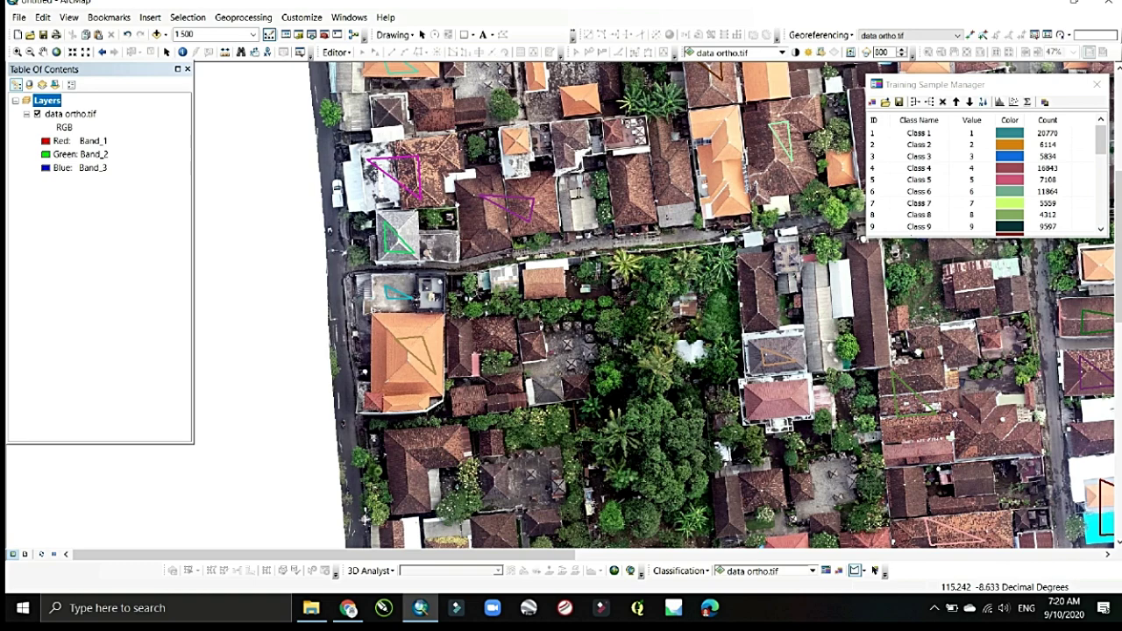
Draw training sample polygons on the grey surface between the northern brown roofs, the brown roof to its east, and the long white-grey roof
{"action": "double_click", "coordinate": [580, 208]}
{"action": "left_click", "coordinate": [664, 168]}
{"action": "left_click", "coordinate": [686, 196]}
{"action": "double_click", "coordinate": [677, 196]}
{"action": "left_click", "coordinate": [819, 278]}
{"action": "left_click", "coordinate": [844, 278]}
{"action": "double_click", "coordinate": [834, 308]}
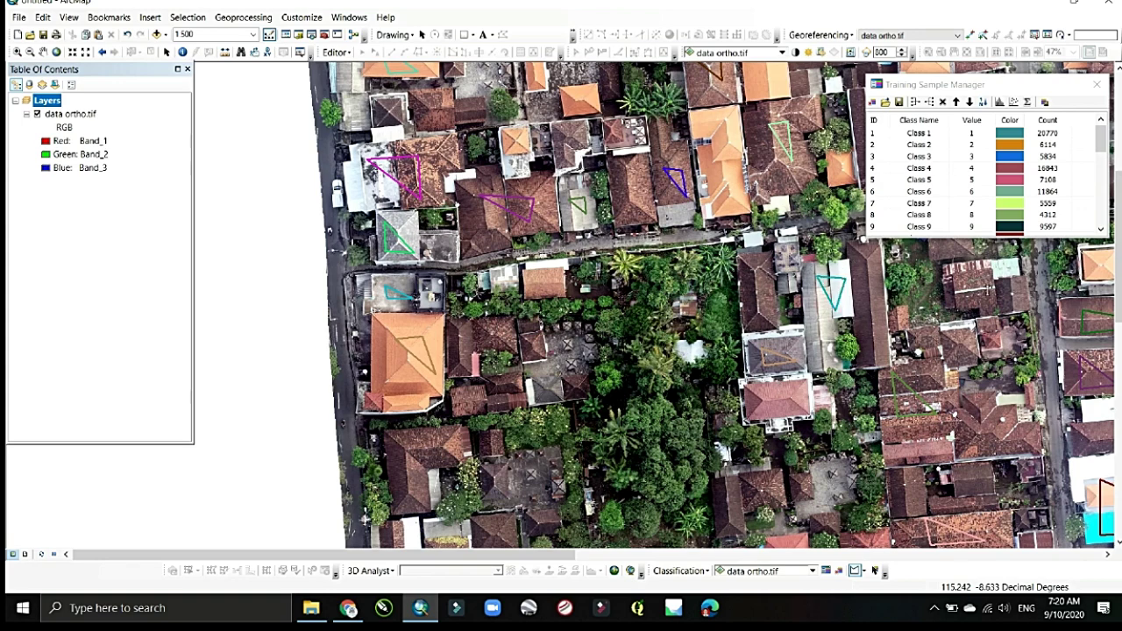
Draw training sample polygons on the grey paved courtyard, the yellow-stained brown roof and the narrow white roof in the southwestern housing block
{"action": "left_click", "coordinate": [43, 52]}
{"action": "left_click_drag", "start_coordinate": [771, 490], "coordinate": [558, 339]}
{"action": "left_click_drag", "start_coordinate": [549, 546], "coordinate": [740, 443]}
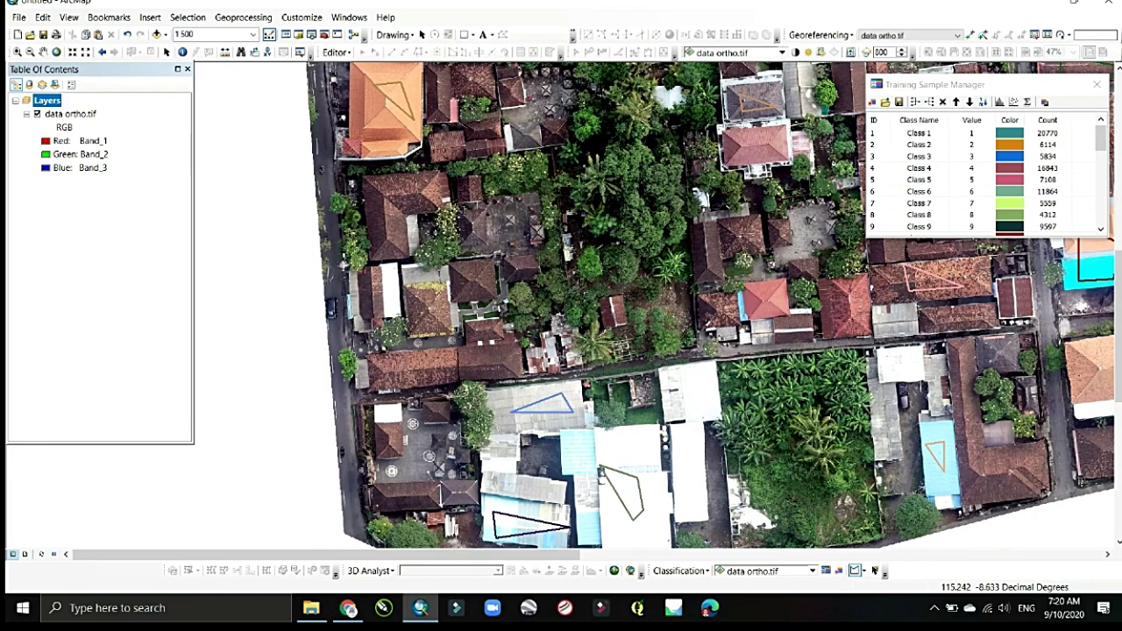
{"action": "left_click", "coordinate": [470, 215]}
{"action": "left_click", "coordinate": [520, 210]}
{"action": "double_click", "coordinate": [528, 235]}
{"action": "double_click", "coordinate": [434, 321]}
{"action": "left_click", "coordinate": [390, 285]}
{"action": "left_click", "coordinate": [394, 295]}
{"action": "double_click", "coordinate": [394, 304]}
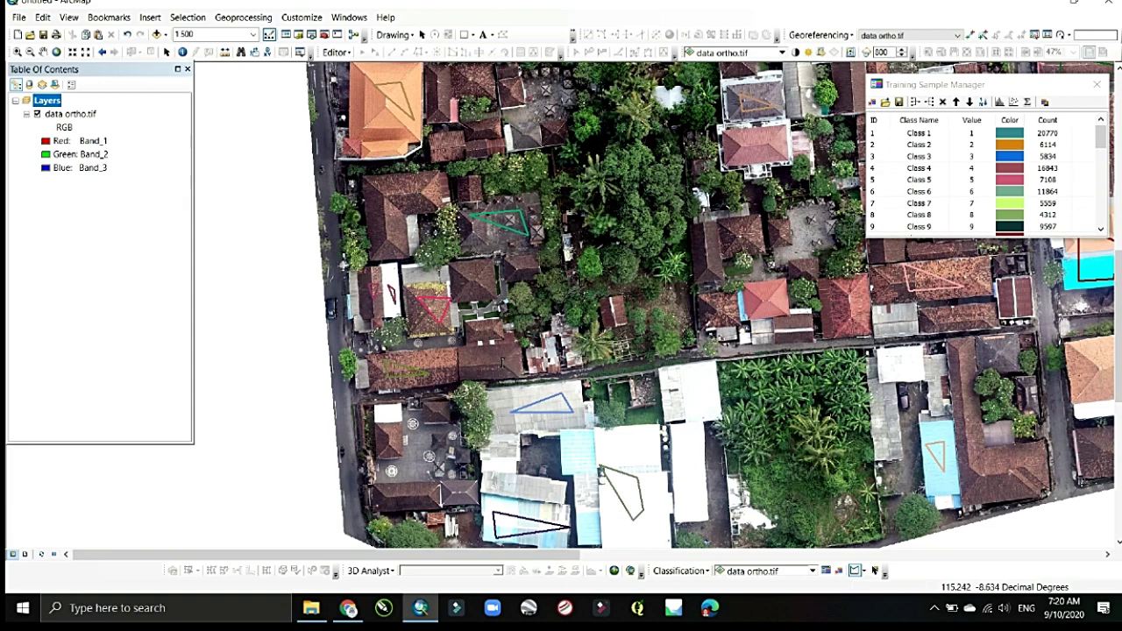
Draw training sample polygons on the rusty patchwork roof north of the lane and the white roof beside the banana plantation
{"action": "left_click", "coordinate": [529, 350]}
{"action": "left_click", "coordinate": [559, 349]}
{"action": "double_click", "coordinate": [538, 367]}
{"action": "left_click", "coordinate": [678, 388]}
{"action": "left_click", "coordinate": [707, 392]}
{"action": "double_click", "coordinate": [696, 405]}
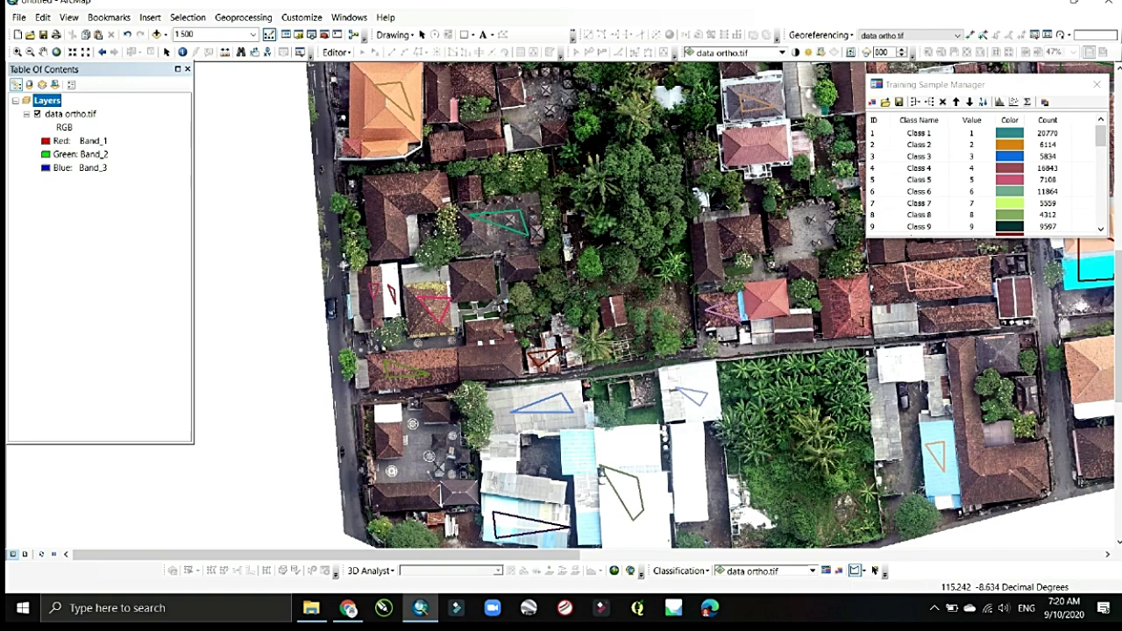
Draw a training sample polygon on the small grey roof just north of the lane, northeast of the banana plantation
{"action": "left_click", "coordinate": [880, 312]}
{"action": "left_click", "coordinate": [881, 333]}
{"action": "double_click", "coordinate": [902, 326]}
{"action": "scroll", "coordinate": [958, 386], "scroll_direction": "up", "scroll_amount": 3}
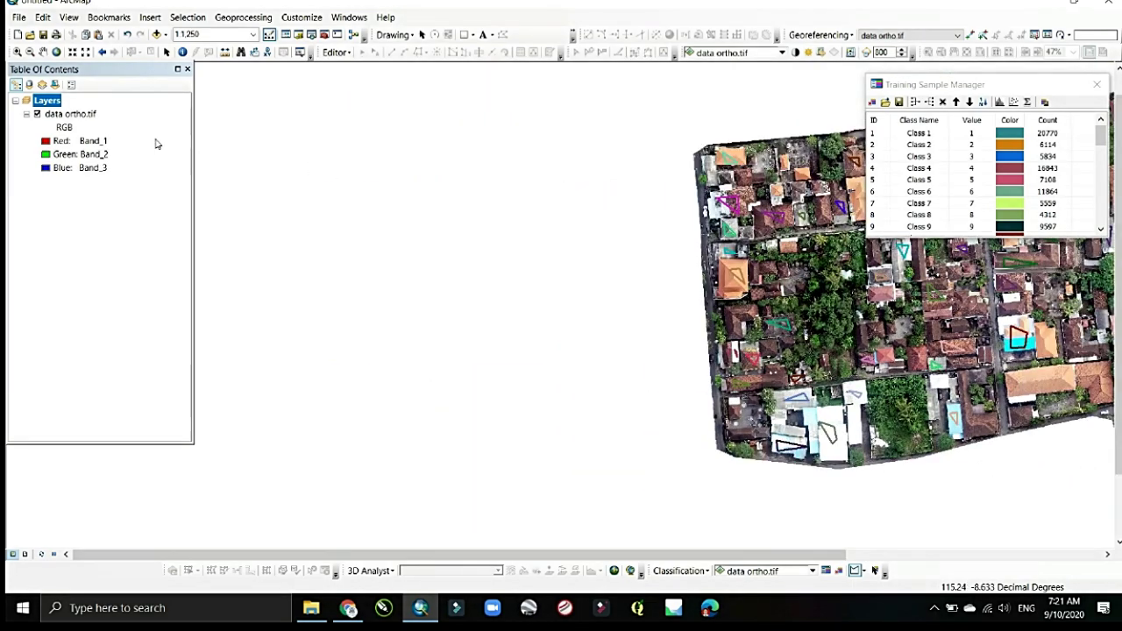
Merge all training samples, from Class 1 through Class 43, into a single class
{"action": "left_click", "coordinate": [43, 52]}
{"action": "left_click_drag", "start_coordinate": [1072, 309], "coordinate": [627, 318]}
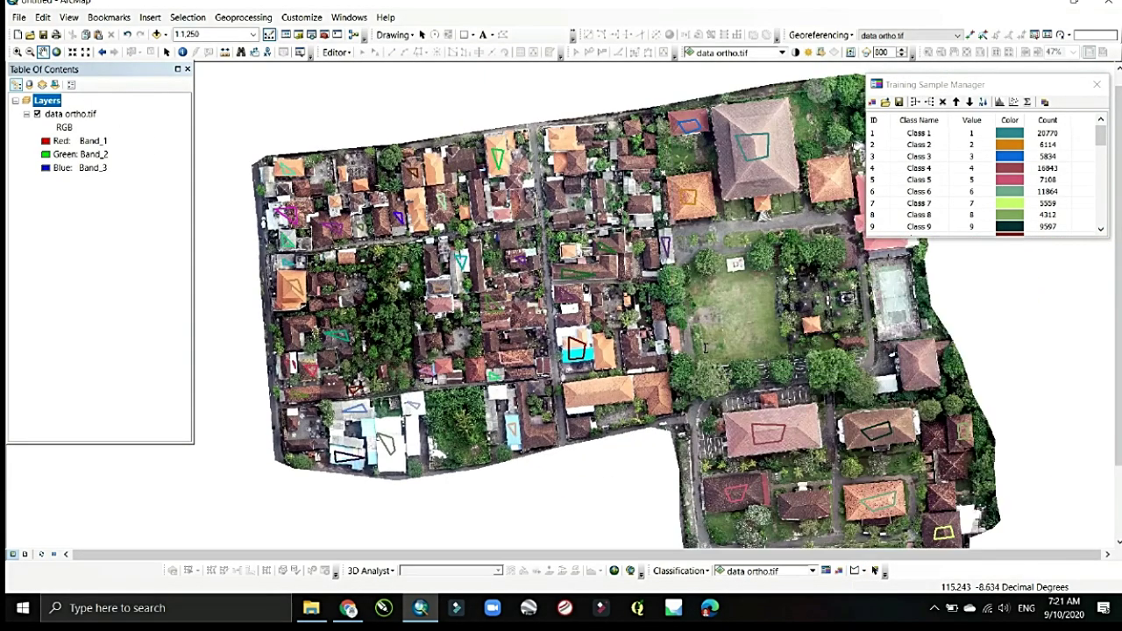
{"action": "left_click_drag", "start_coordinate": [705, 348], "coordinate": [664, 268]}
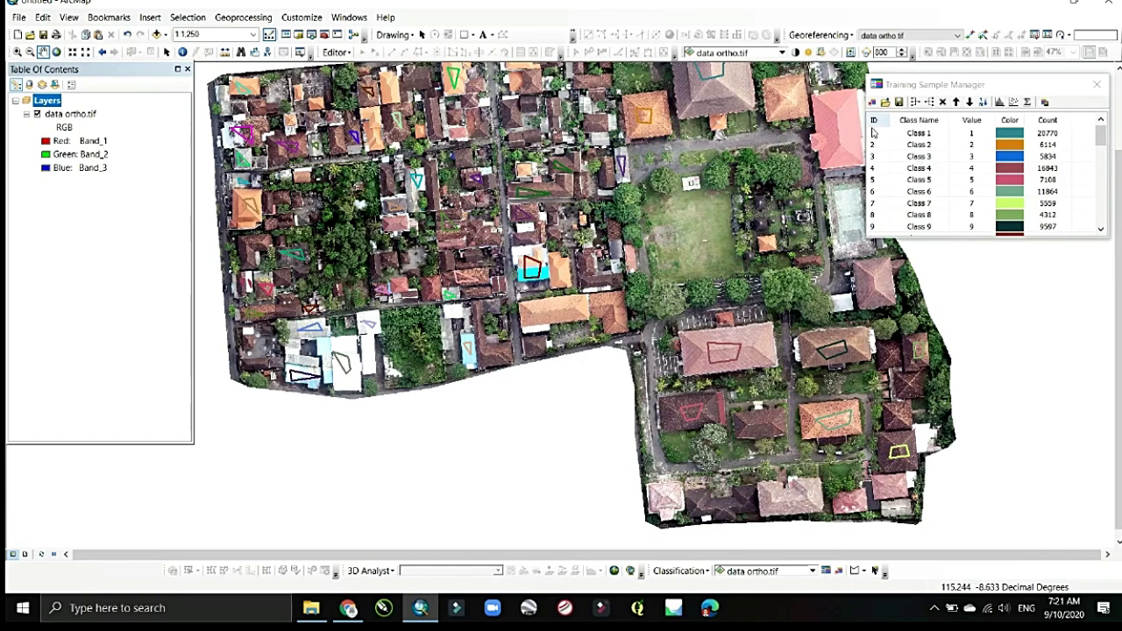
{"action": "scroll", "coordinate": [916, 211], "scroll_direction": "down", "scroll_amount": 10}
{"action": "scroll", "coordinate": [919, 230], "scroll_direction": "down", "scroll_amount": 2}
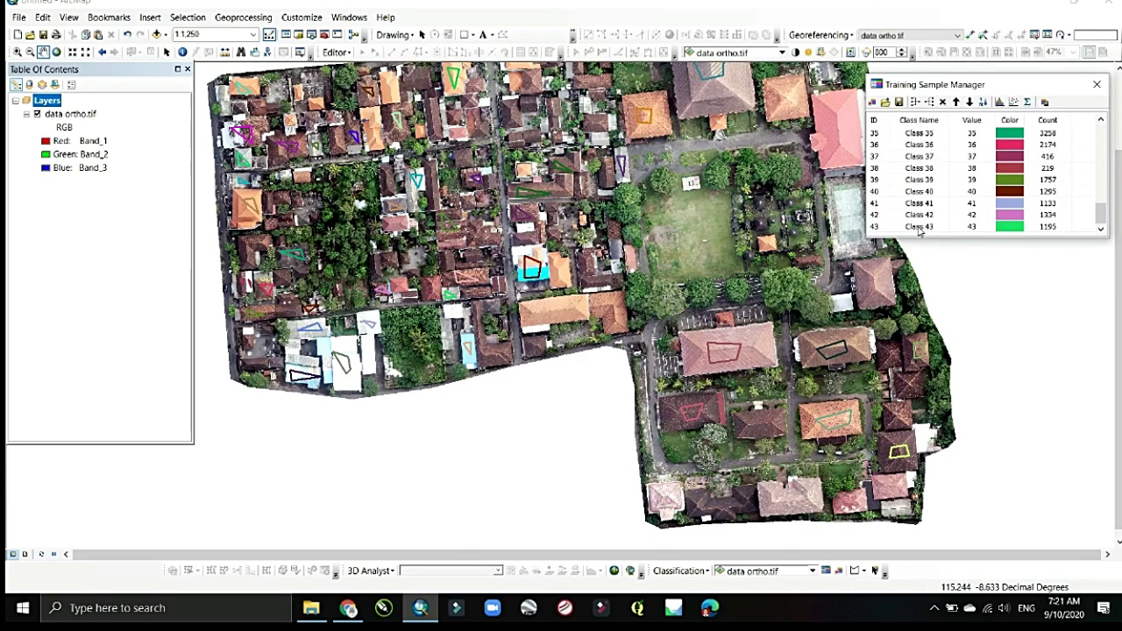
{"action": "left_click", "coordinate": [877, 229], "text": "shift"}
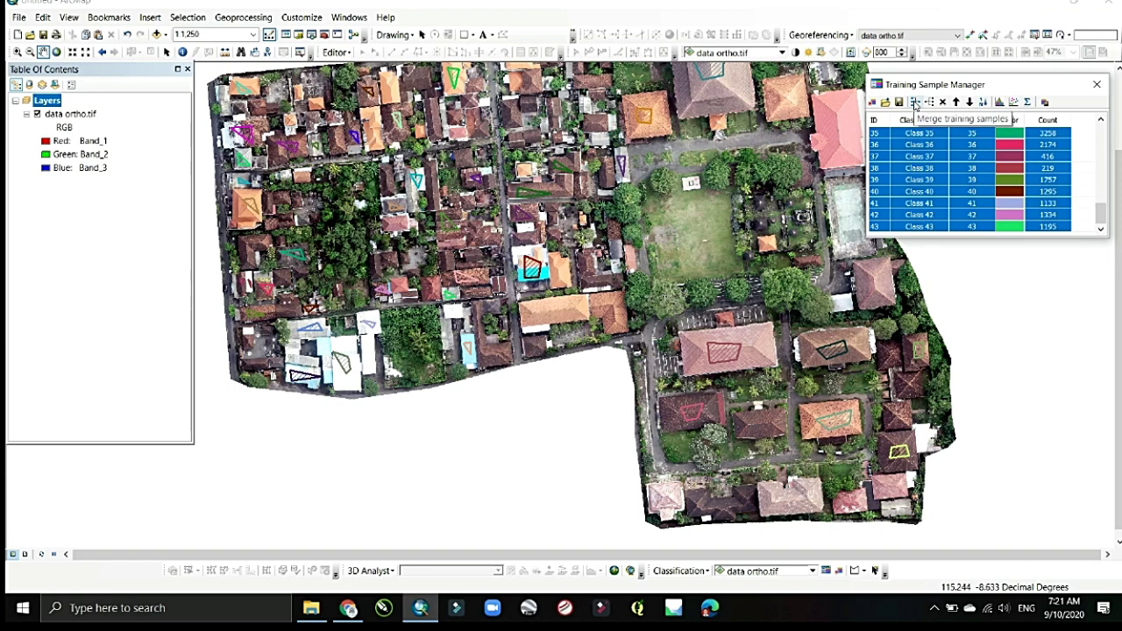
{"action": "left_click", "coordinate": [914, 102]}
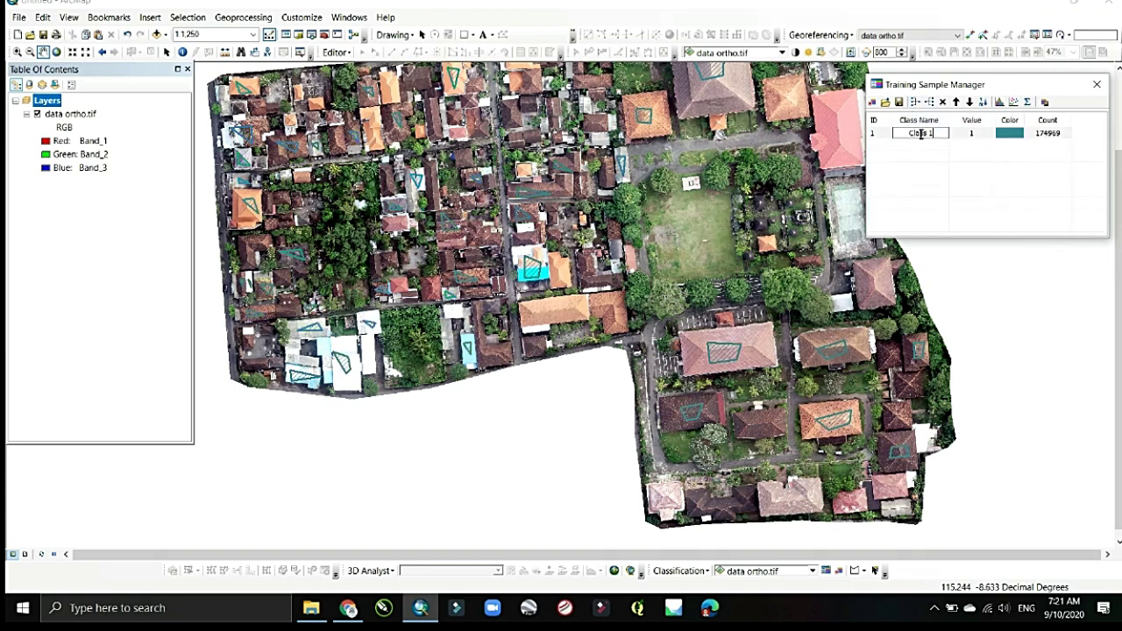
Rename the merged training sample class as Bangunan
{"action": "left_click_drag", "start_coordinate": [935, 132], "coordinate": [899, 132]}
{"action": "type", "text": "Bangunan"}
{"action": "left_click", "coordinate": [877, 146]}
Draw training sample polygons on the tree at the open field's southwestern corner and the dense grove among the western houses
{"action": "left_click_drag", "start_coordinate": [761, 352], "coordinate": [722, 370]}
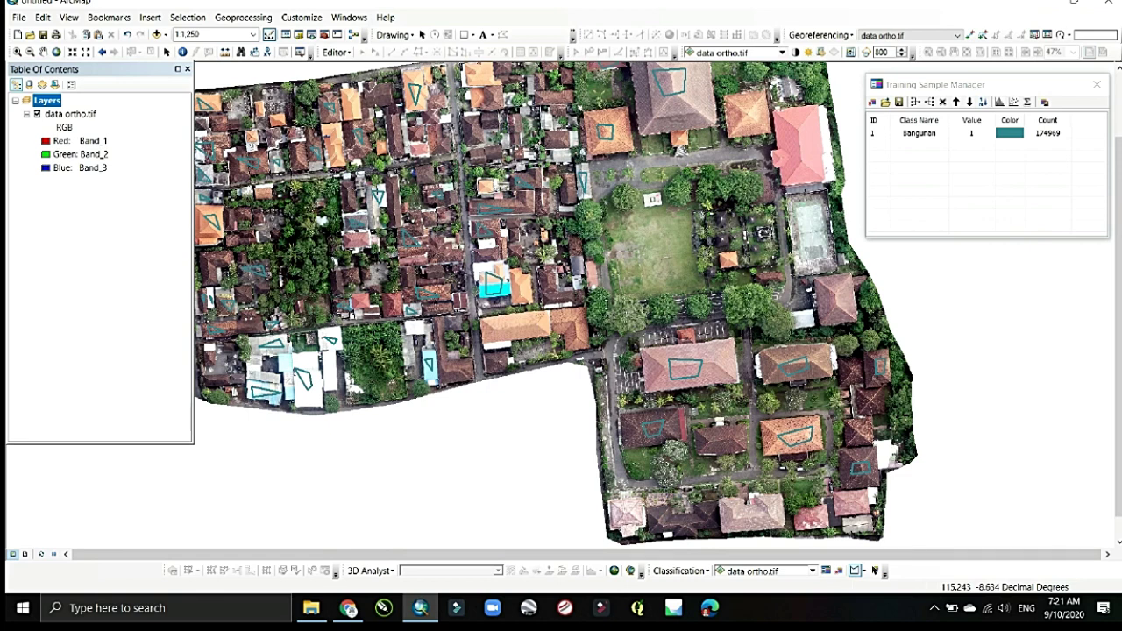
{"action": "left_click", "coordinate": [606, 319]}
{"action": "double_click", "coordinate": [637, 317]}
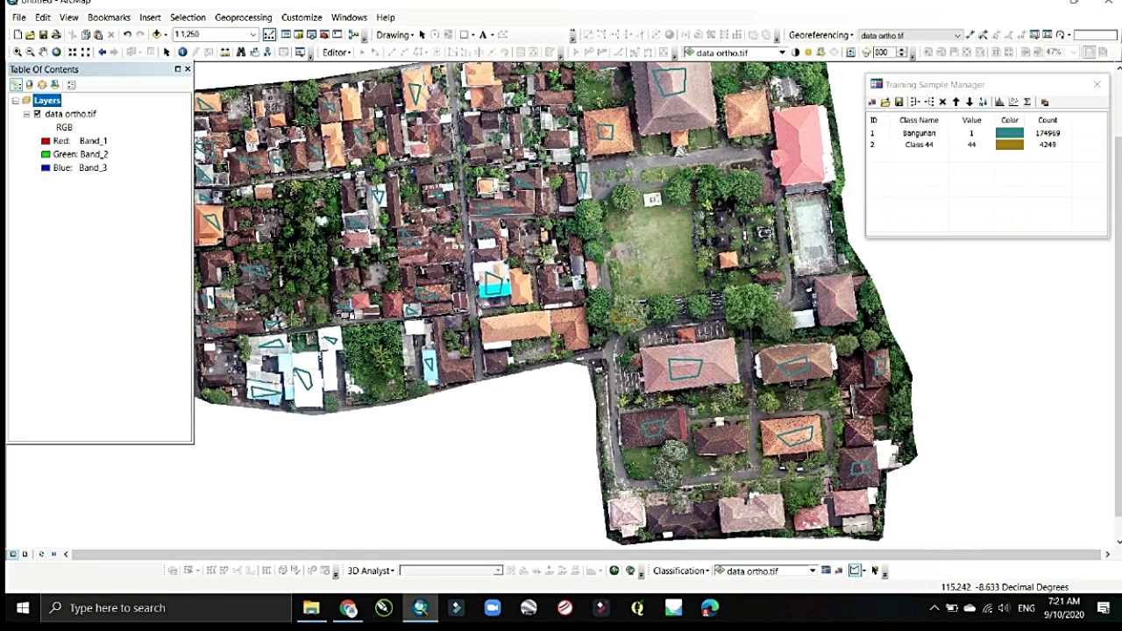
{"action": "left_click", "coordinate": [300, 235]}
{"action": "left_click", "coordinate": [298, 248]}
{"action": "double_click", "coordinate": [309, 259]}
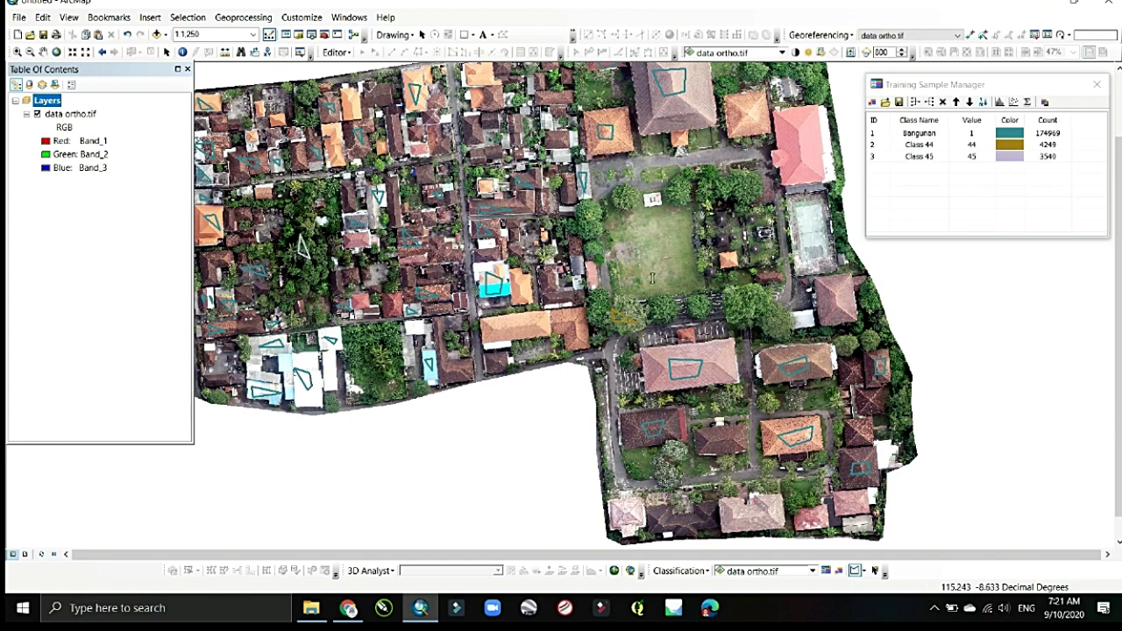
Draw training sample polygons on the northern and southern parts of the grass field and the large trees southeast and northeast of it
{"action": "left_click", "coordinate": [641, 230]}
{"action": "left_click", "coordinate": [657, 230]}
{"action": "double_click", "coordinate": [655, 240]}
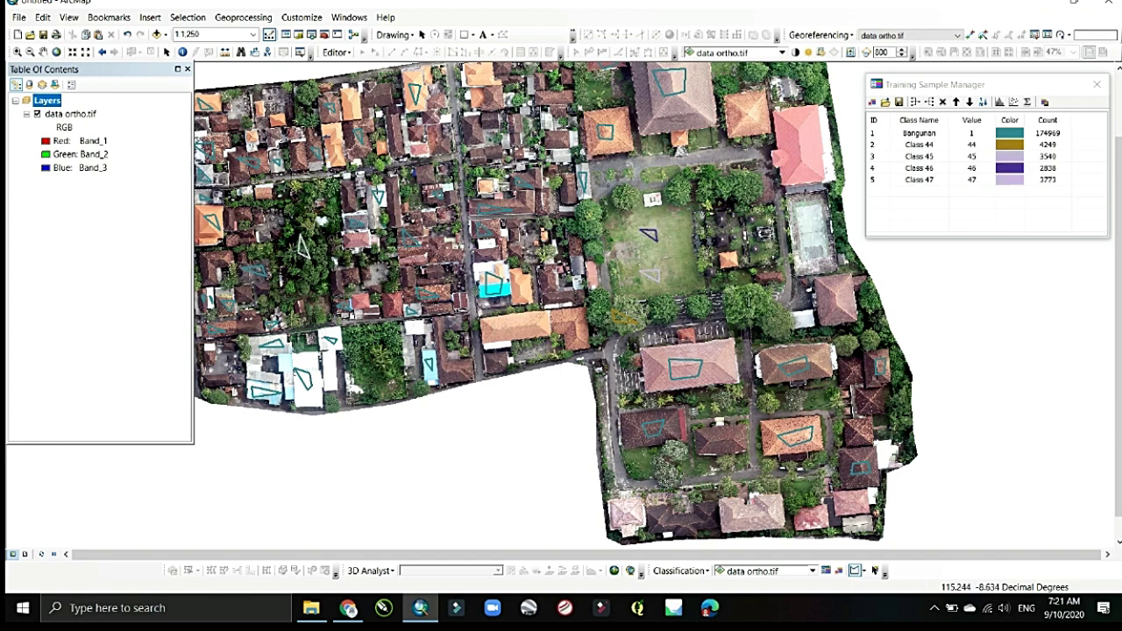
{"action": "double_click", "coordinate": [764, 313]}
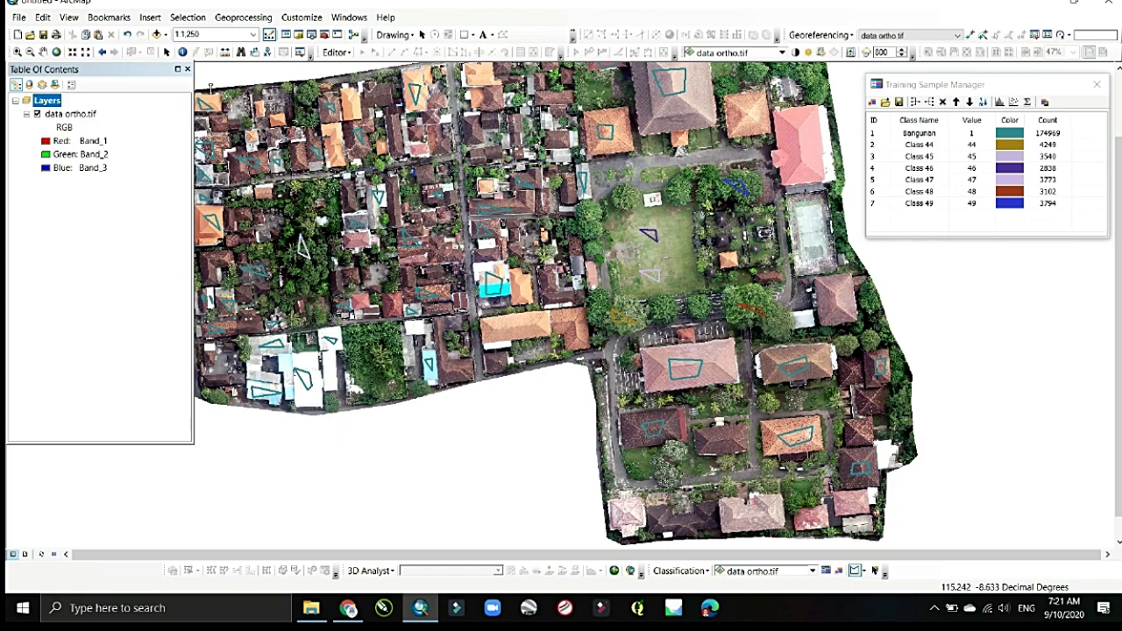
Draw training sample polygons on the two white-flowering trees and the grass east of them in the southern office compound
{"action": "left_click", "coordinate": [42, 52]}
{"action": "scroll", "coordinate": [696, 270], "scroll_direction": "up", "scroll_amount": 2}
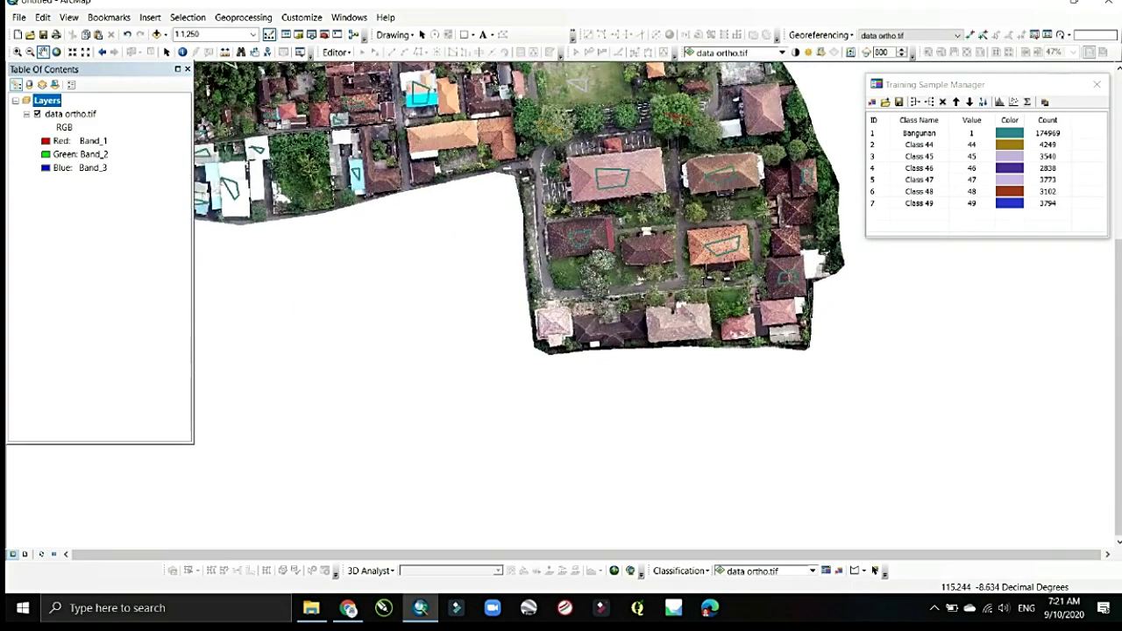
{"action": "scroll", "coordinate": [696, 270], "scroll_direction": "up", "scroll_amount": 1}
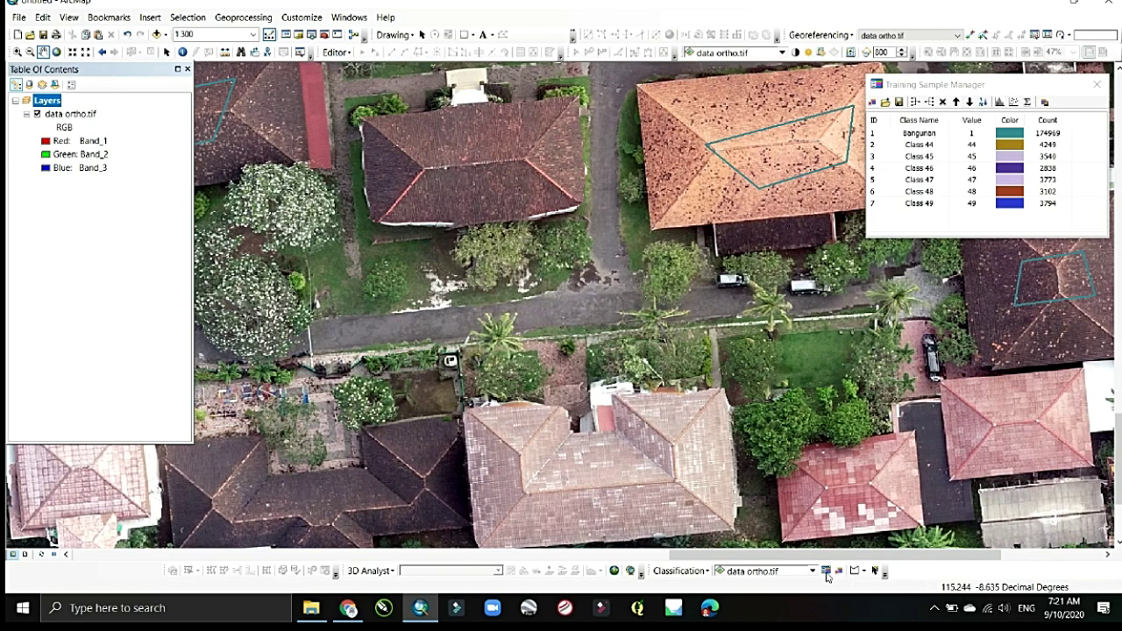
{"action": "left_click", "coordinate": [855, 571]}
{"action": "double_click", "coordinate": [263, 289]}
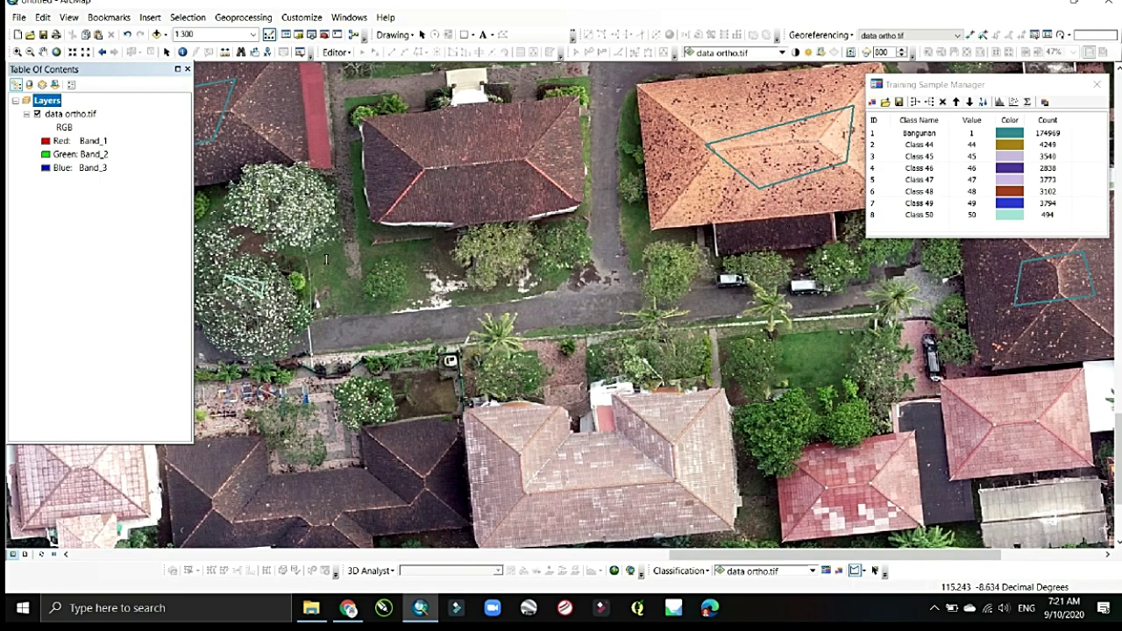
{"action": "left_click", "coordinate": [356, 287]}
{"action": "double_click", "coordinate": [334, 302]}
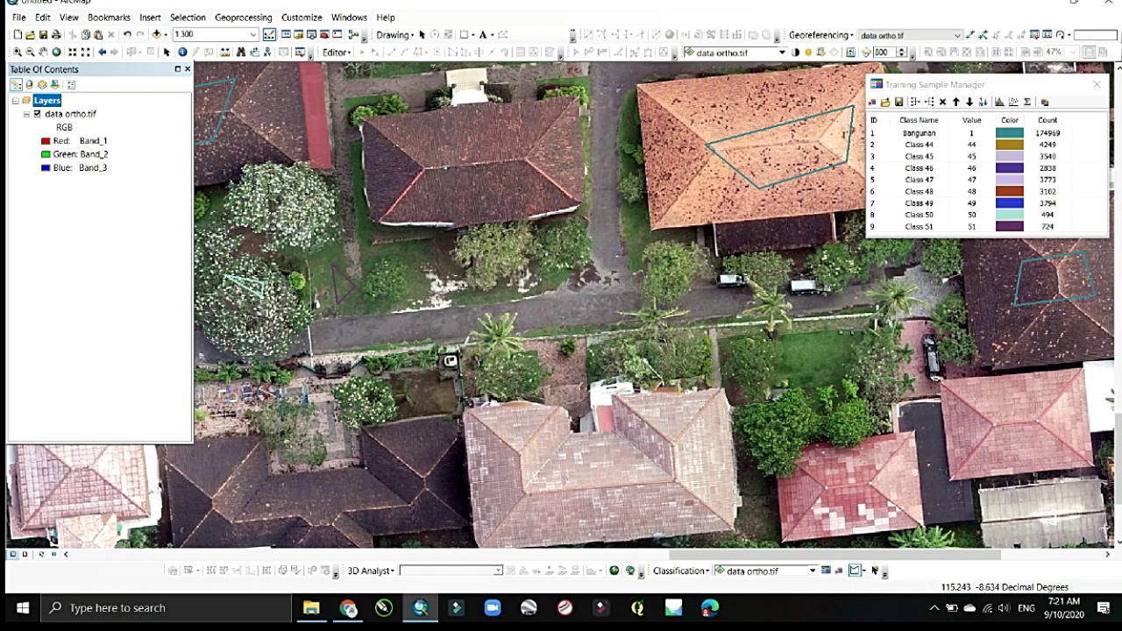
{"action": "left_click", "coordinate": [274, 197]}
{"action": "double_click", "coordinate": [297, 224]}
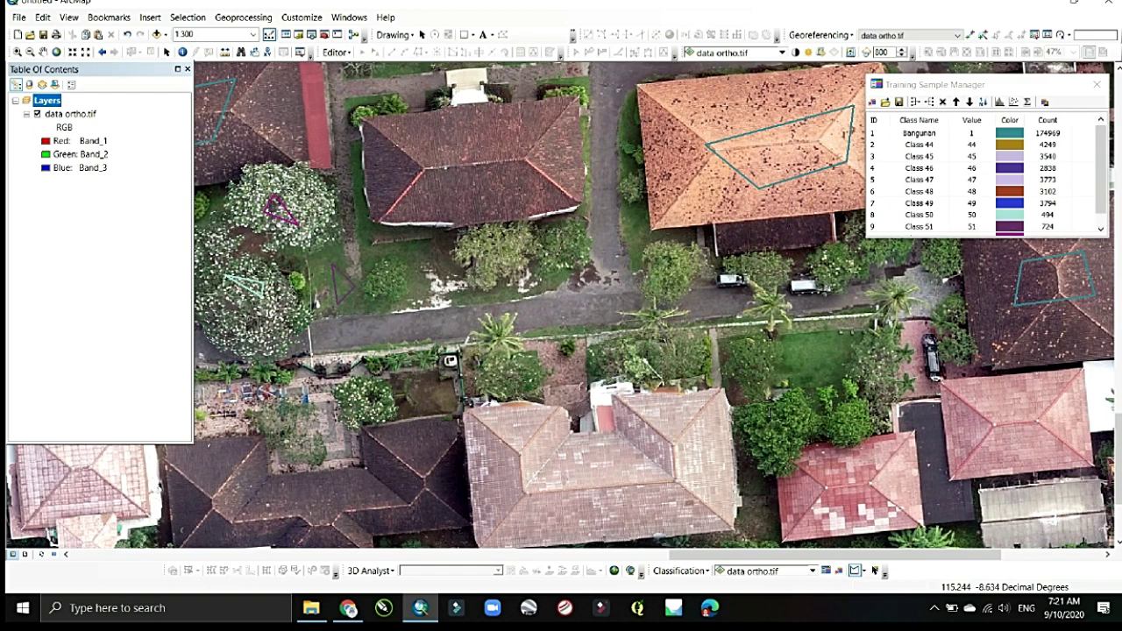
Draw training sample polygons on the lawn south of the compound road, the tree below the orange roof, and the shrubs north of the pale roof
{"action": "left_click", "coordinate": [794, 345]}
{"action": "left_click", "coordinate": [795, 364]}
{"action": "double_click", "coordinate": [835, 361]}
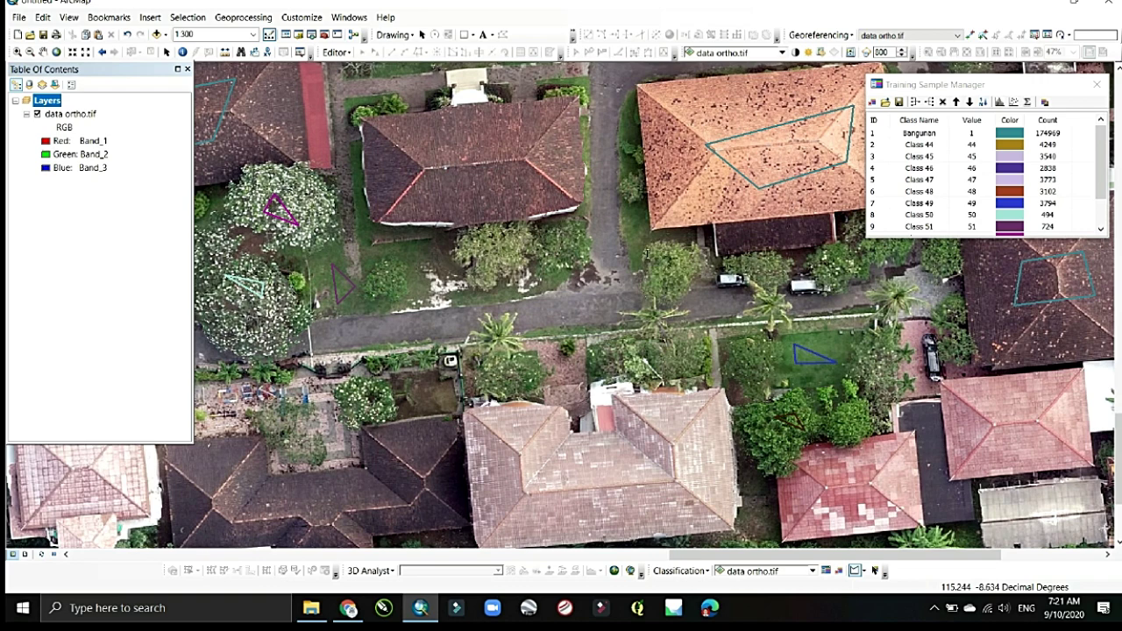
{"action": "left_click", "coordinate": [653, 256]}
{"action": "left_click", "coordinate": [678, 256]}
{"action": "double_click", "coordinate": [680, 277]}
{"action": "left_click", "coordinate": [498, 367]}
{"action": "left_click", "coordinate": [519, 376]}
{"action": "double_click", "coordinate": [523, 387]}
Draw training sample polygons on the greenery between the northern red and orange roofs and the tree cluster in the northeastern corner
{"action": "scroll", "coordinate": [497, 379], "scroll_direction": "down", "scroll_amount": 3}
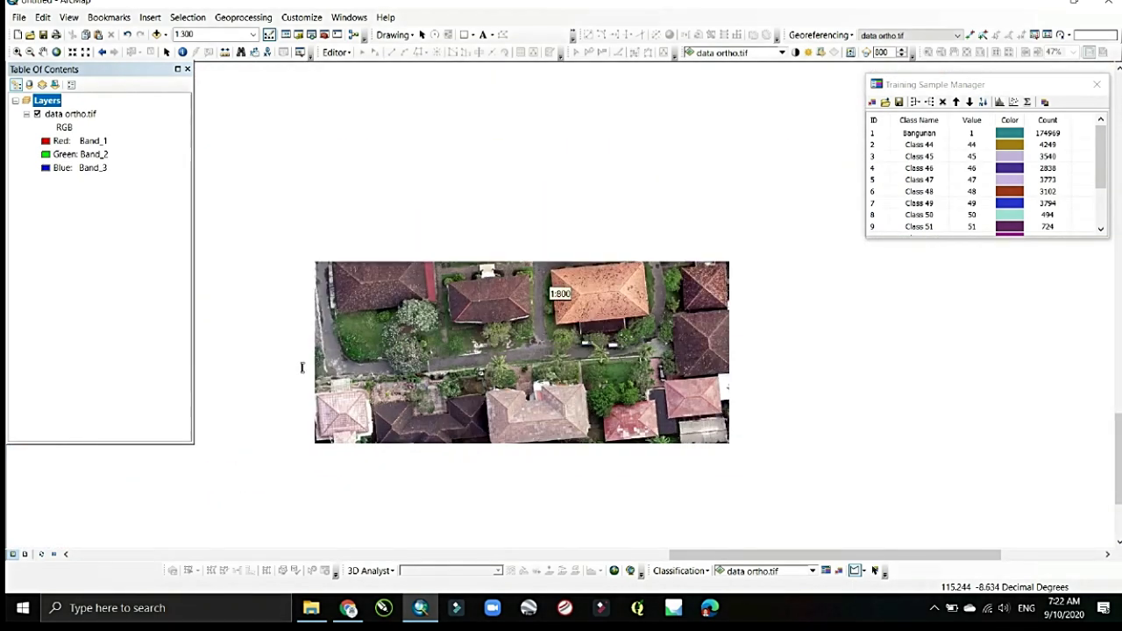
{"action": "left_click", "coordinate": [43, 52]}
{"action": "left_click_drag", "start_coordinate": [368, 210], "coordinate": [621, 472]}
{"action": "left_click_drag", "start_coordinate": [613, 210], "coordinate": [609, 375]}
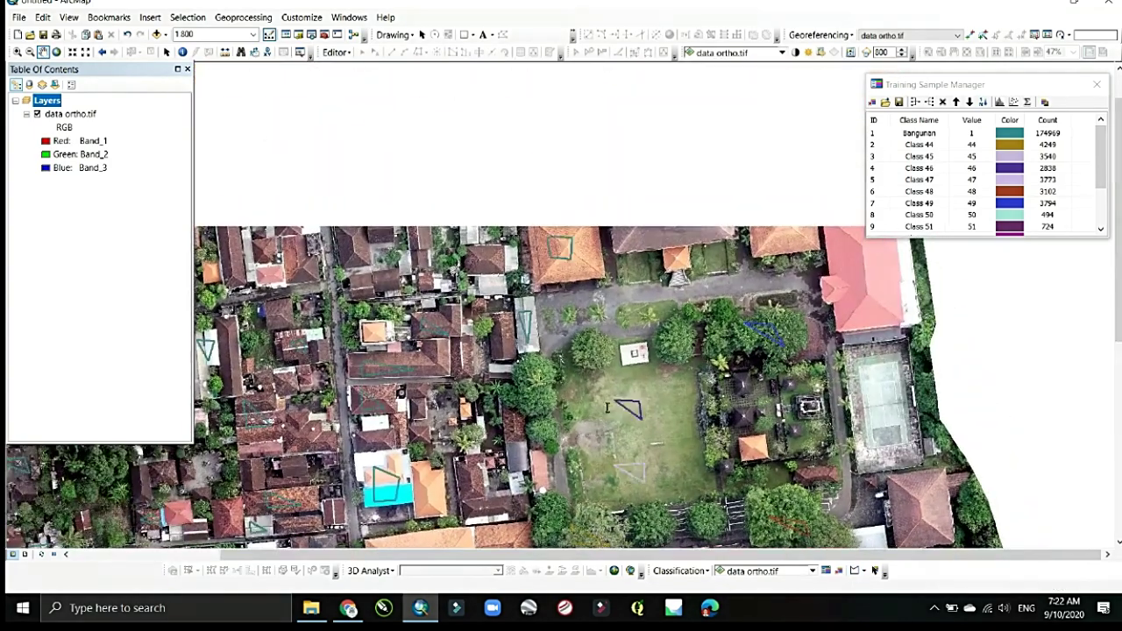
{"action": "left_click_drag", "start_coordinate": [701, 228], "coordinate": [511, 316]}
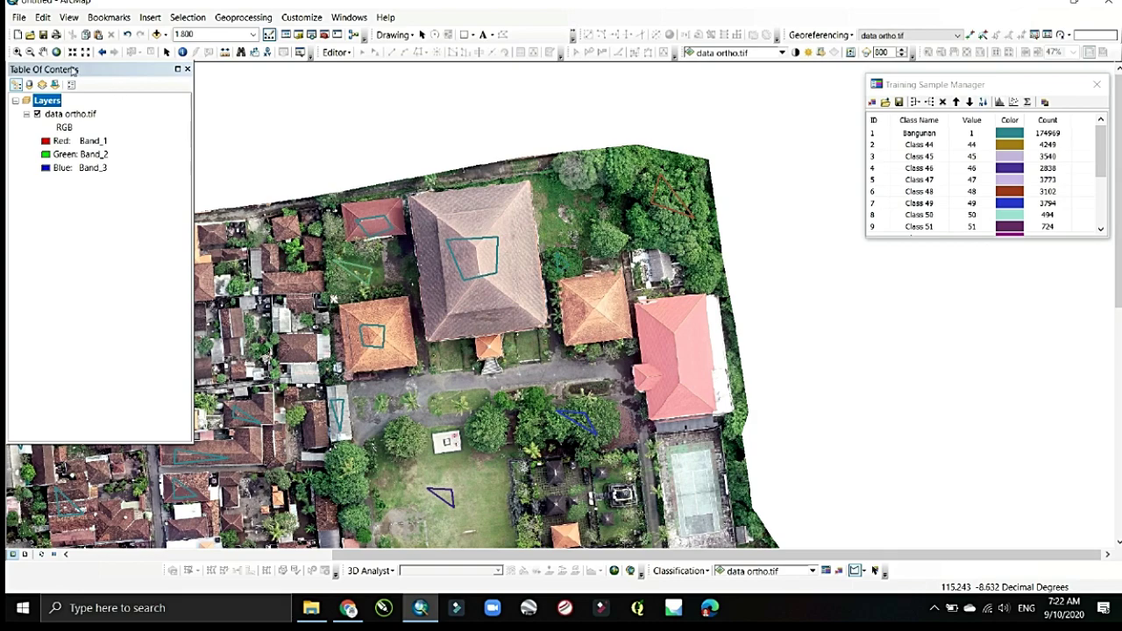
Draw training sample polygons on the garden west of the dense grove, the tree beside the western grey courtyard, and the banana plantation
{"action": "left_click", "coordinate": [43, 52]}
{"action": "left_click_drag", "start_coordinate": [219, 464], "coordinate": [884, 256]}
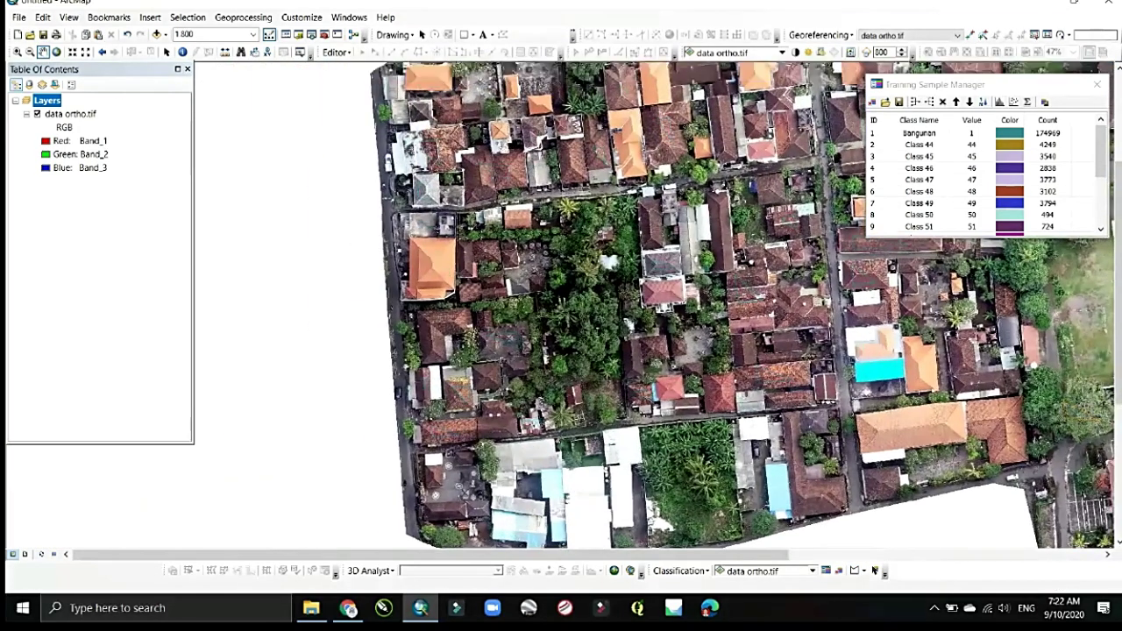
{"action": "scroll", "coordinate": [603, 335], "scroll_direction": "up", "scroll_amount": 2}
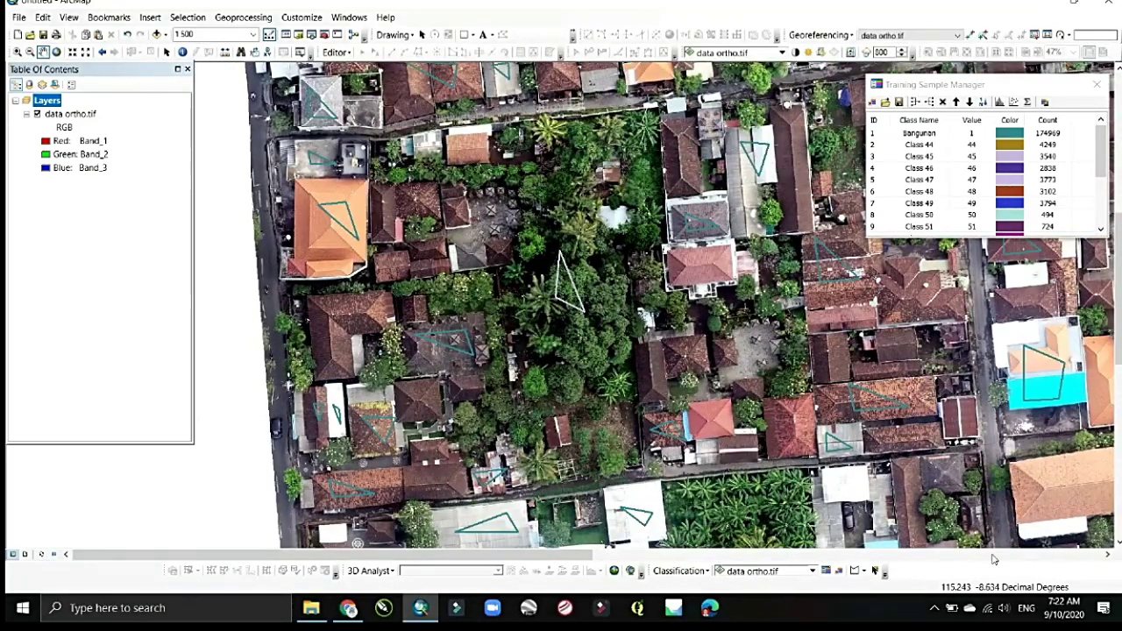
{"action": "left_click", "coordinate": [857, 572]}
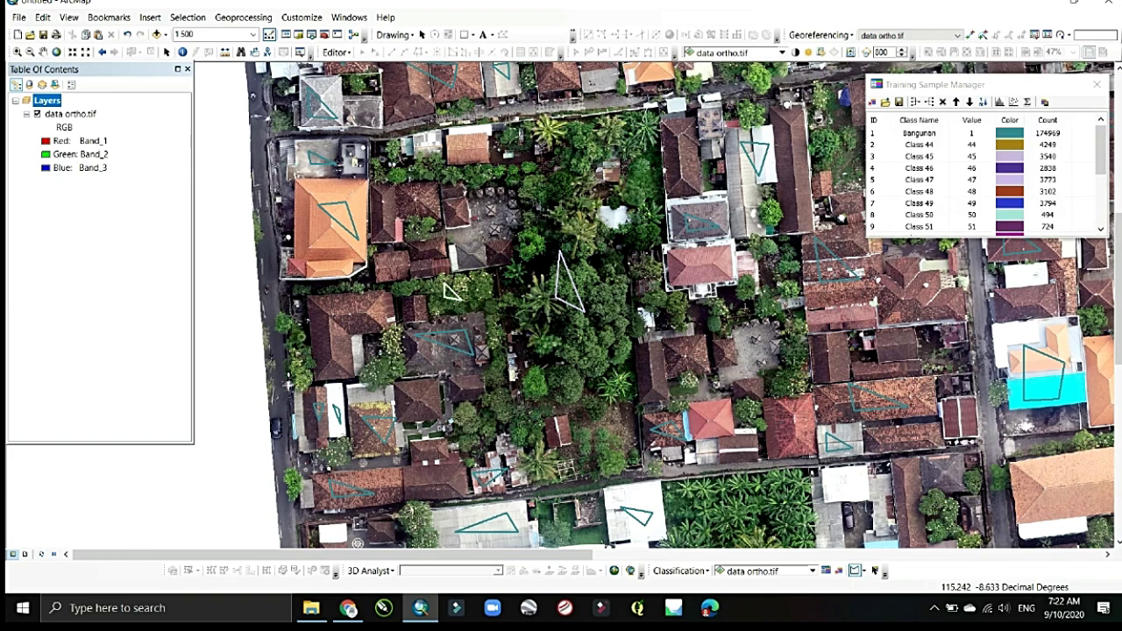
{"action": "left_click", "coordinate": [379, 367]}
{"action": "left_click", "coordinate": [384, 373]}
{"action": "left_click", "coordinate": [714, 508]}
{"action": "left_click", "coordinate": [757, 499]}
{"action": "double_click", "coordinate": [767, 518]}
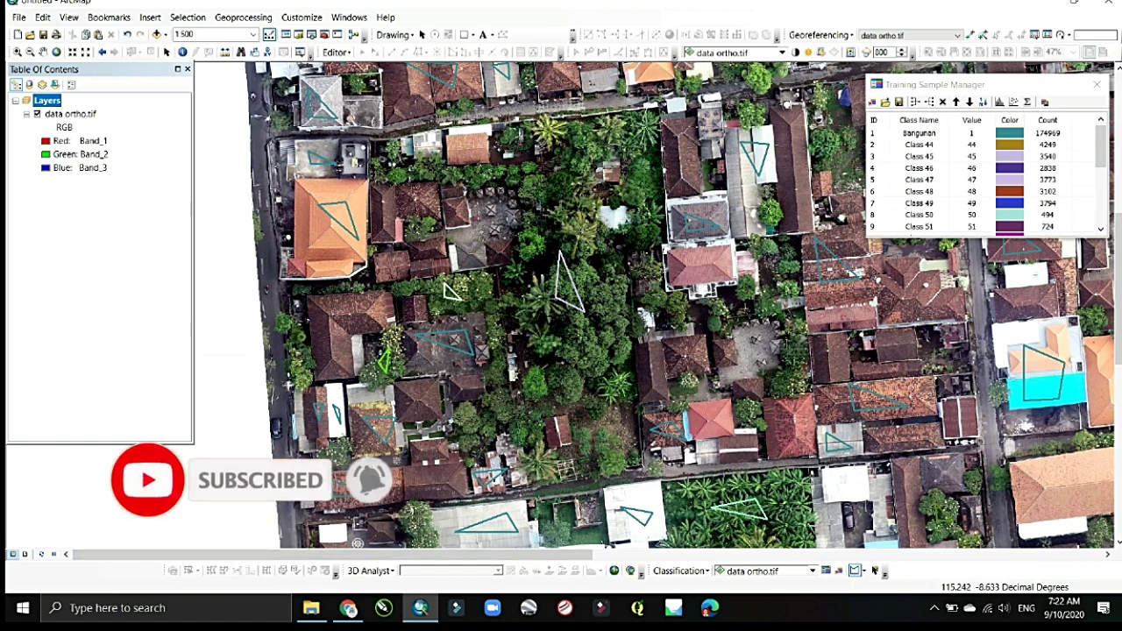
Draw training sample polygons on the trees east of the paved yard and the green garden northeast of the long grey-white roof
{"action": "left_click", "coordinate": [791, 349]}
{"action": "left_click", "coordinate": [789, 373]}
{"action": "double_click", "coordinate": [794, 381]}
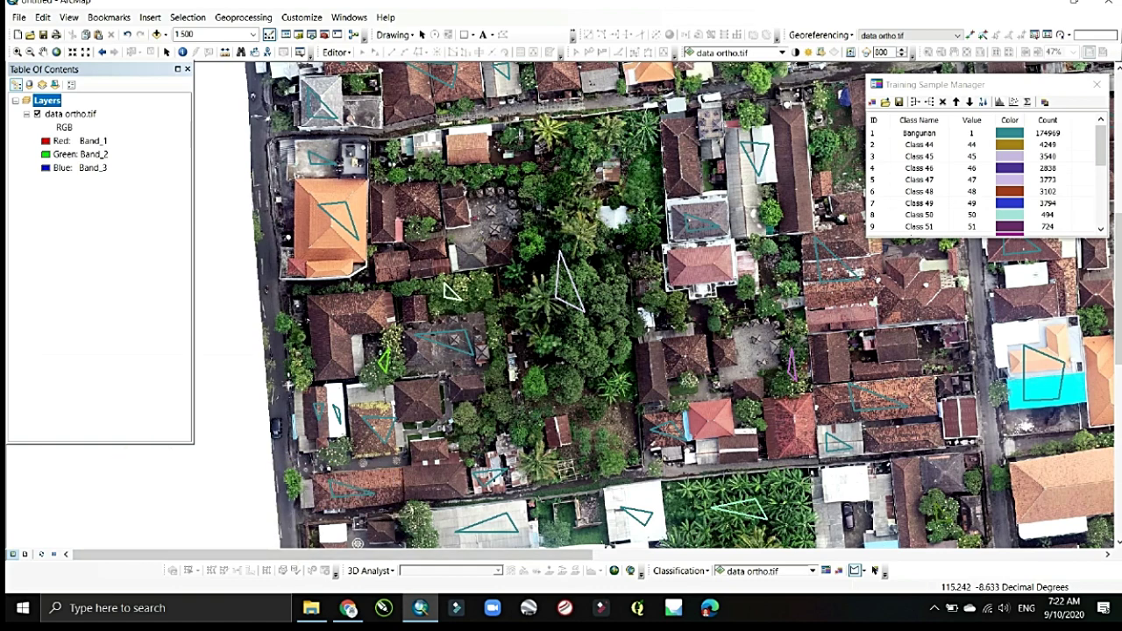
{"action": "left_click", "coordinate": [820, 143]}
{"action": "left_click", "coordinate": [843, 128]}
{"action": "double_click", "coordinate": [847, 141]}
Draw training sample polygons on the garden south of the long orange roof and the grass in the southern part of the banana plantation
{"action": "left_click", "coordinate": [42, 52]}
{"action": "left_click_drag", "start_coordinate": [547, 474], "coordinate": [542, 283]}
{"action": "left_click_drag", "start_coordinate": [1002, 432], "coordinate": [695, 466]}
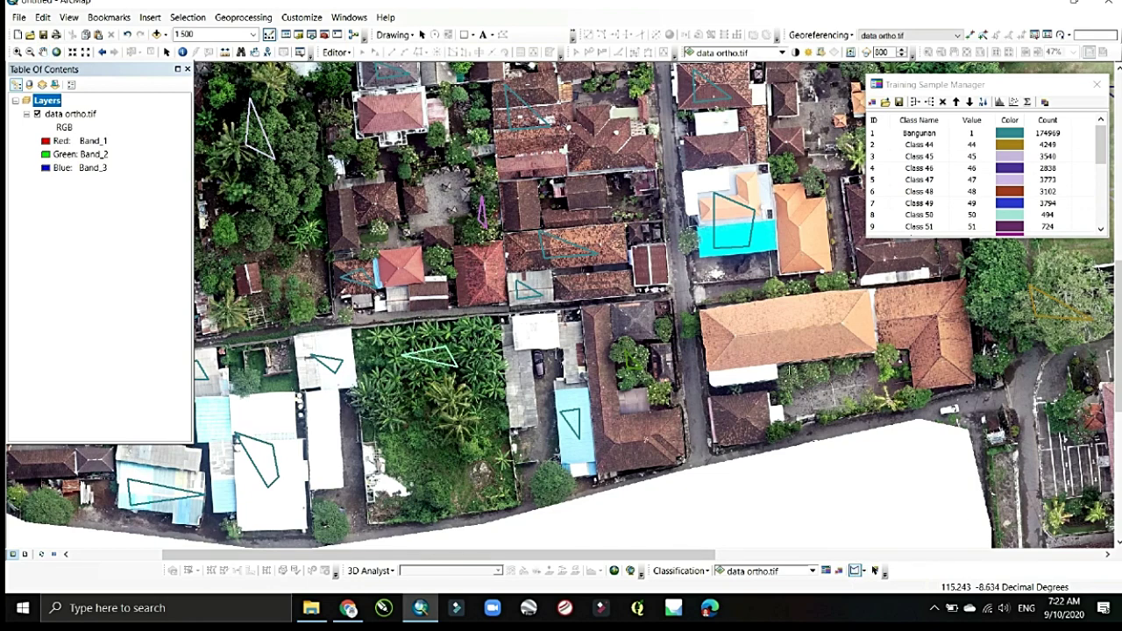
{"action": "left_click", "coordinate": [795, 390]}
{"action": "double_click", "coordinate": [829, 376]}
{"action": "left_click", "coordinate": [404, 445]}
{"action": "left_click", "coordinate": [410, 479]}
{"action": "double_click", "coordinate": [439, 467]}
Draw training sample polygons on the southern edge of the dense grove and the shrubs just north of the lane
{"action": "left_click", "coordinate": [263, 213]}
{"action": "left_click", "coordinate": [281, 238]}
{"action": "double_click", "coordinate": [259, 227]}
{"action": "left_click", "coordinate": [291, 287]}
{"action": "left_click", "coordinate": [296, 306]}
{"action": "double_click", "coordinate": [309, 306]}
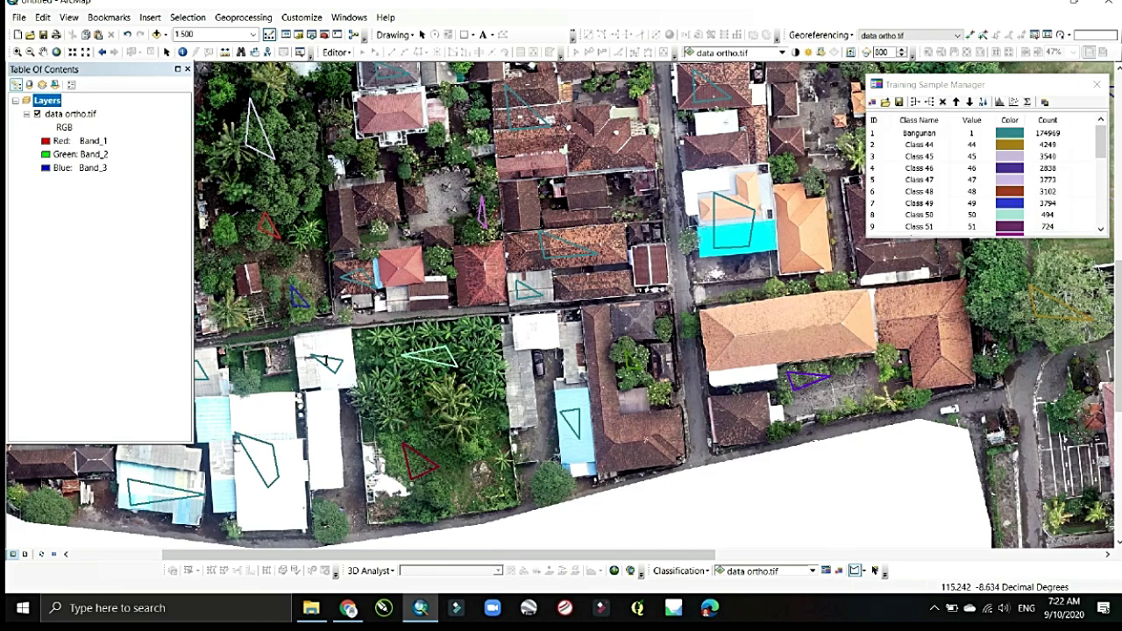
Draw training sample polygons on the trees and palms around the orange and brown roofs in the northwestern housing block
{"action": "left_click", "coordinate": [42, 52]}
{"action": "left_click_drag", "start_coordinate": [526, 132], "coordinate": [575, 408]}
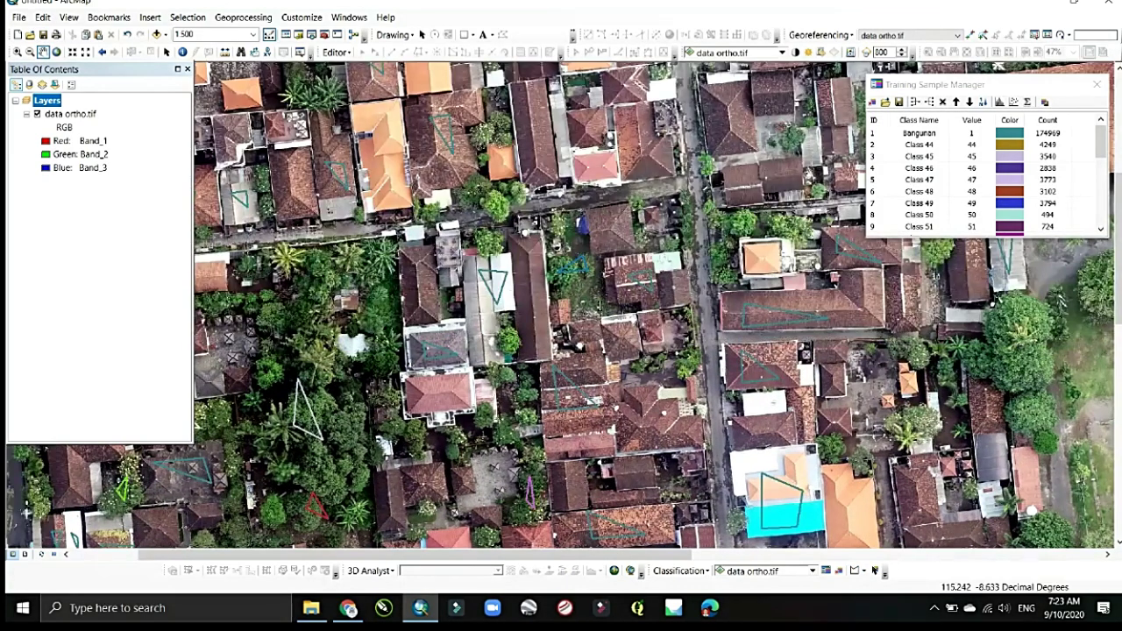
{"action": "left_click_drag", "start_coordinate": [599, 312], "coordinate": [544, 400]}
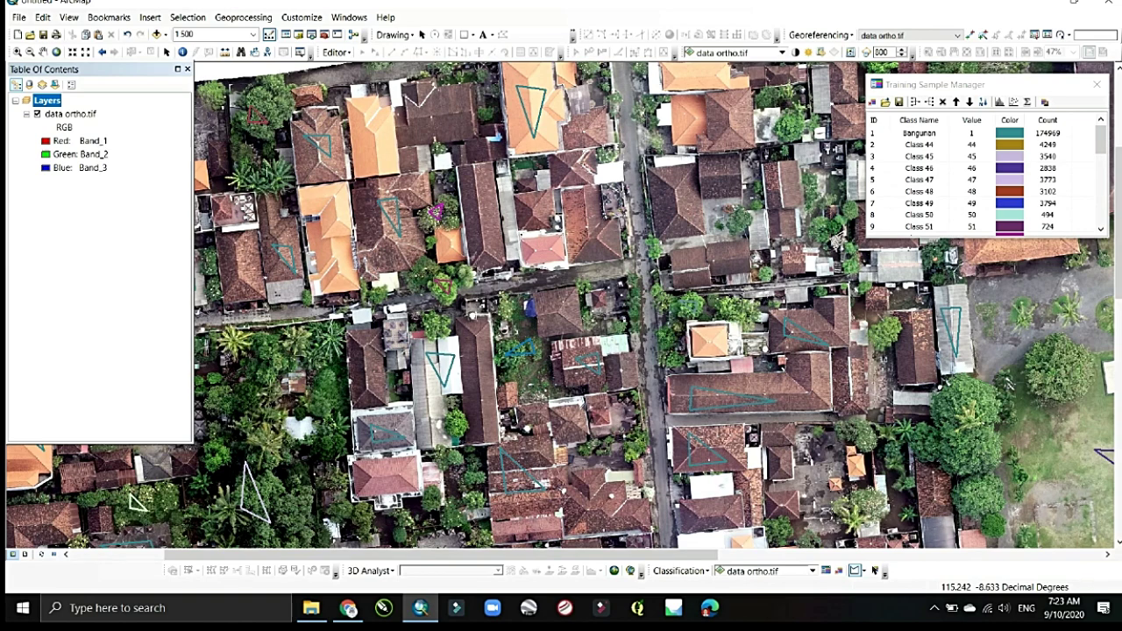
{"action": "left_click", "coordinate": [274, 174]}
{"action": "double_click", "coordinate": [276, 182]}
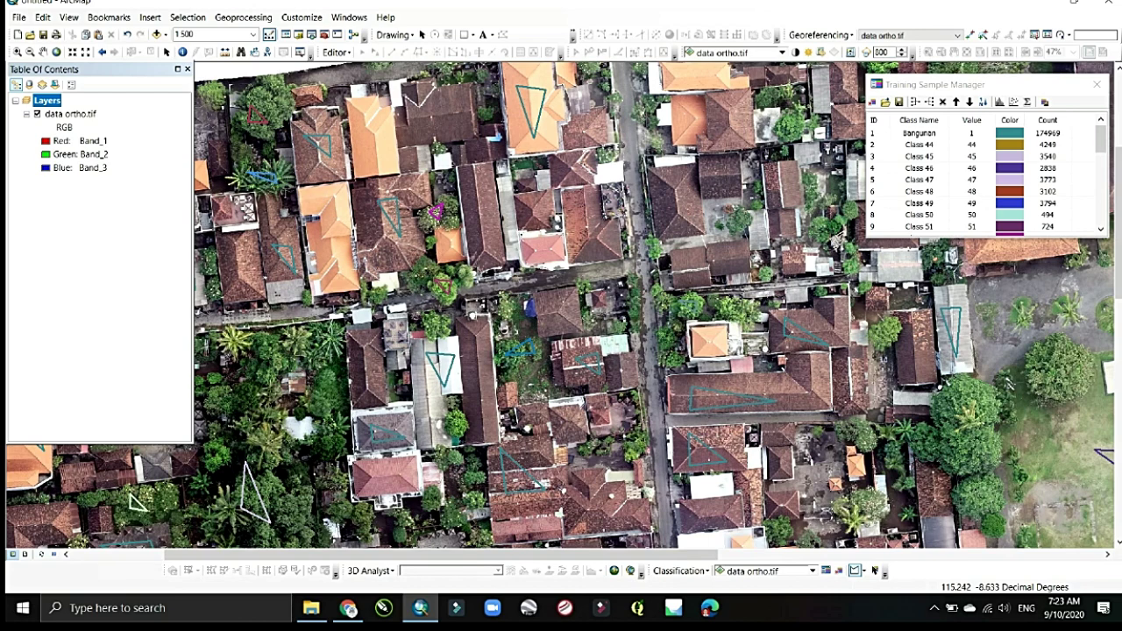
Merge the vegetation training samples, from Class 44 through Class 74, into a single class
{"action": "left_click", "coordinate": [880, 145]}
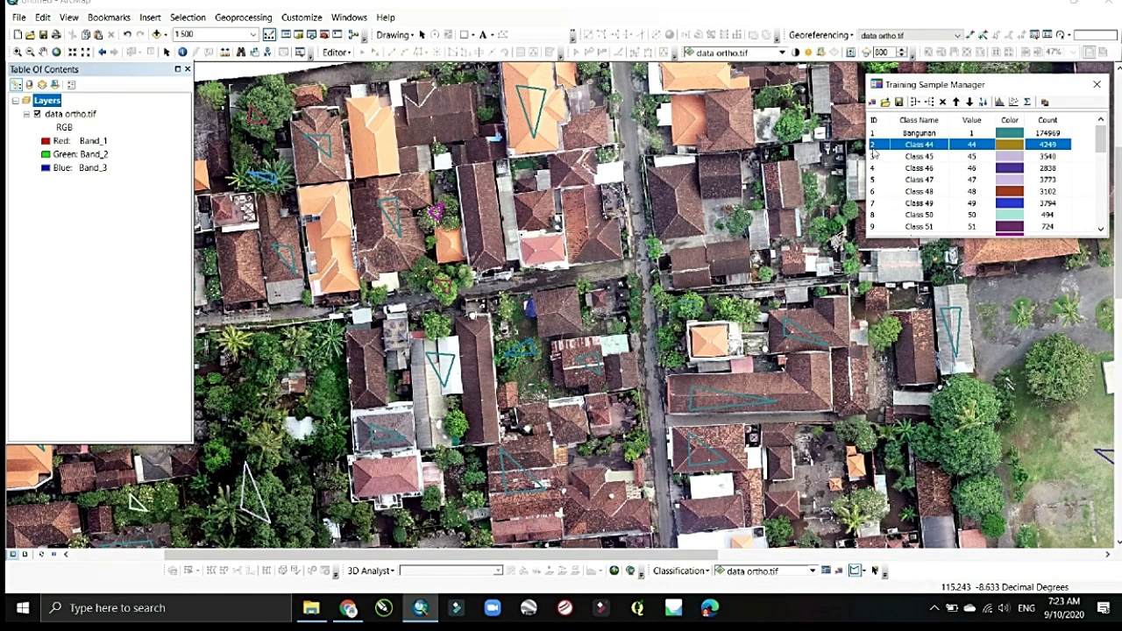
{"action": "scroll", "coordinate": [921, 186], "scroll_direction": "down", "scroll_amount": 8}
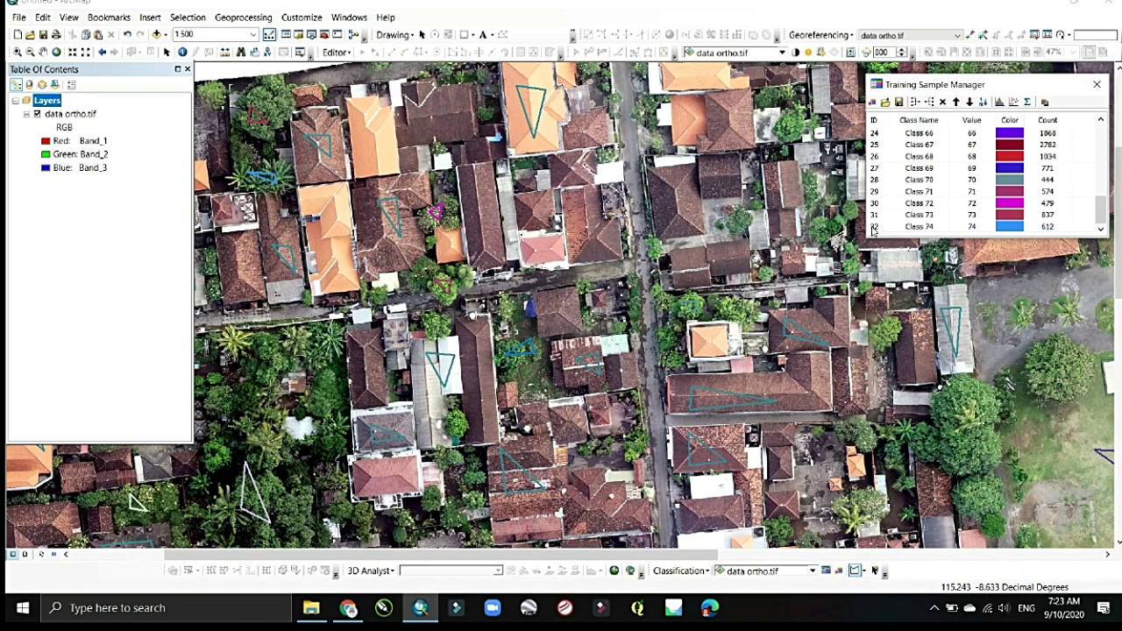
{"action": "left_click", "coordinate": [873, 230], "text": "shift"}
{"action": "left_click_drag", "start_coordinate": [1101, 209], "coordinate": [1103, 123]}
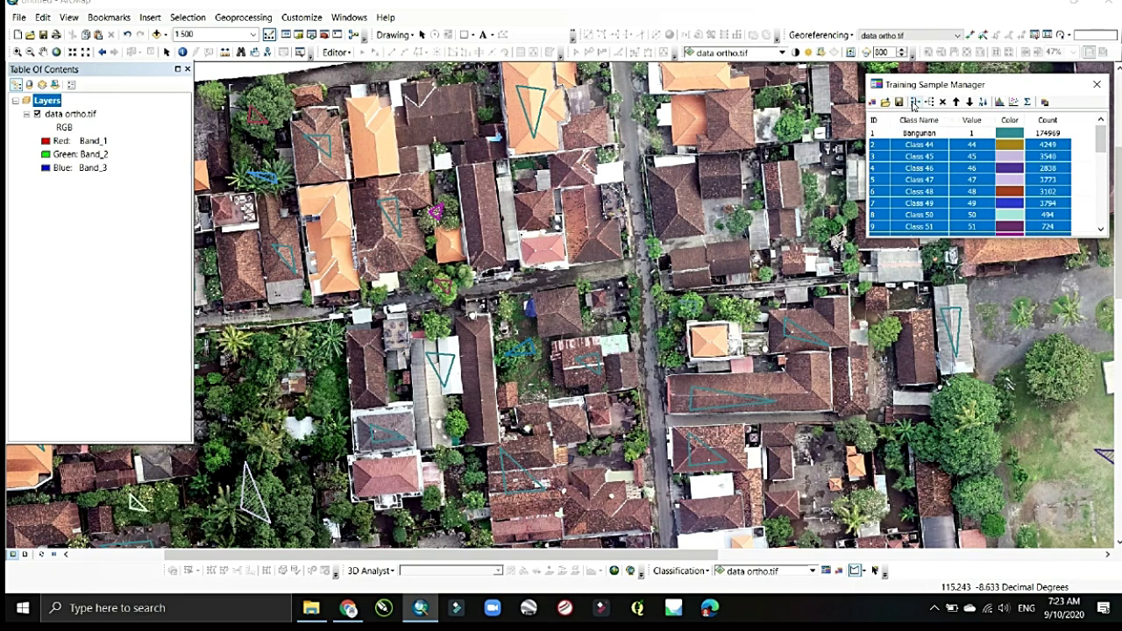
{"action": "left_click", "coordinate": [915, 102]}
Rename the merged vegetation class as Vegetasi
{"action": "left_click", "coordinate": [916, 145]}
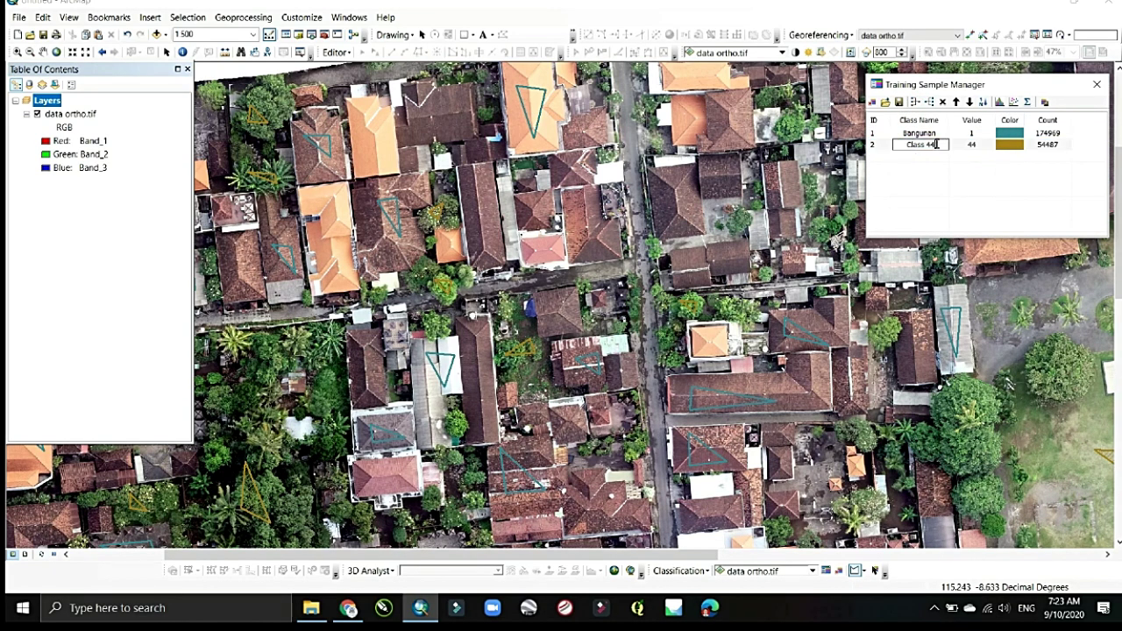
{"action": "left_click_drag", "start_coordinate": [936, 144], "coordinate": [888, 149]}
{"action": "type", "text": "Vegetasi"}
{"action": "left_click", "coordinate": [882, 164]}
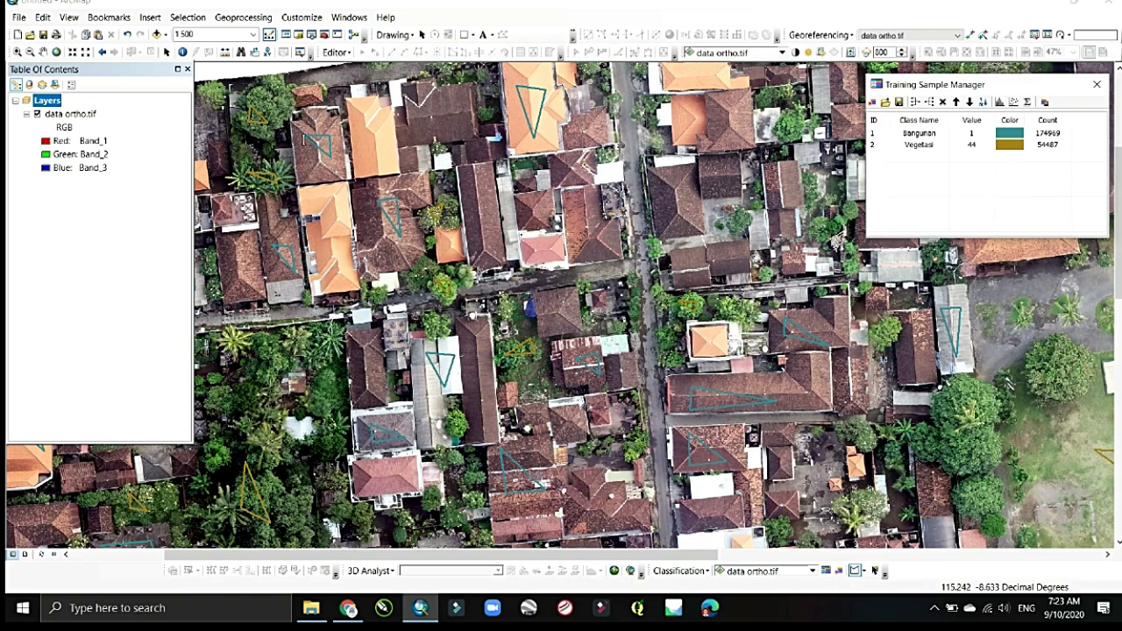
{"action": "left_click", "coordinate": [728, 388]}
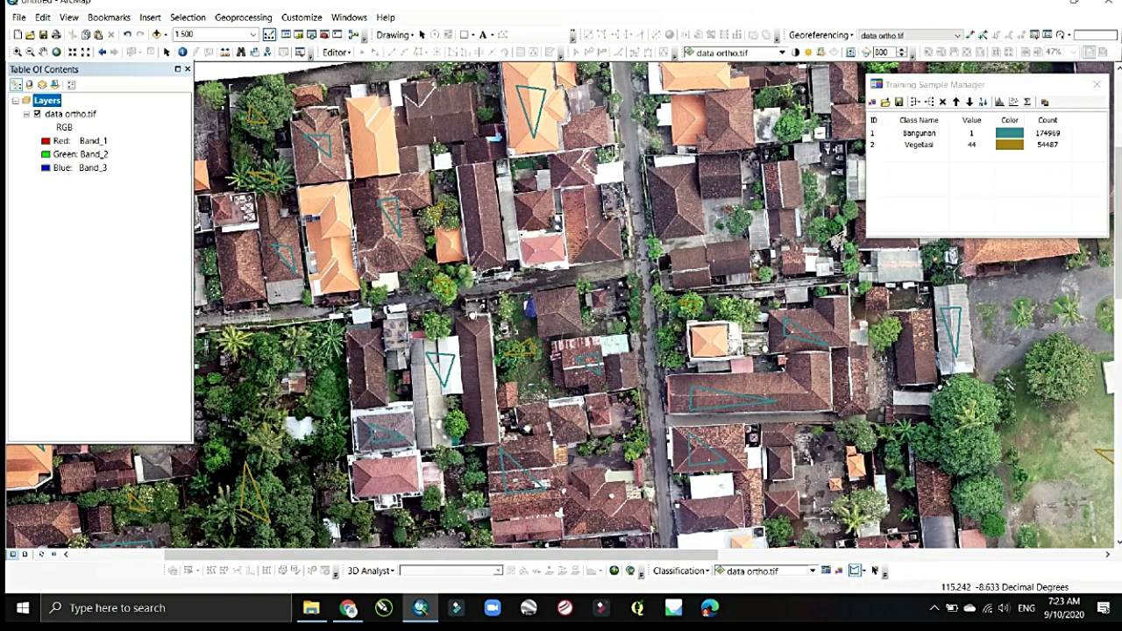
Draw two training sample polygons on the north-south street, one beside the northern houses and one west of the small orange-roofed house
{"action": "scroll", "coordinate": [619, 126], "scroll_direction": "up", "scroll_amount": 2}
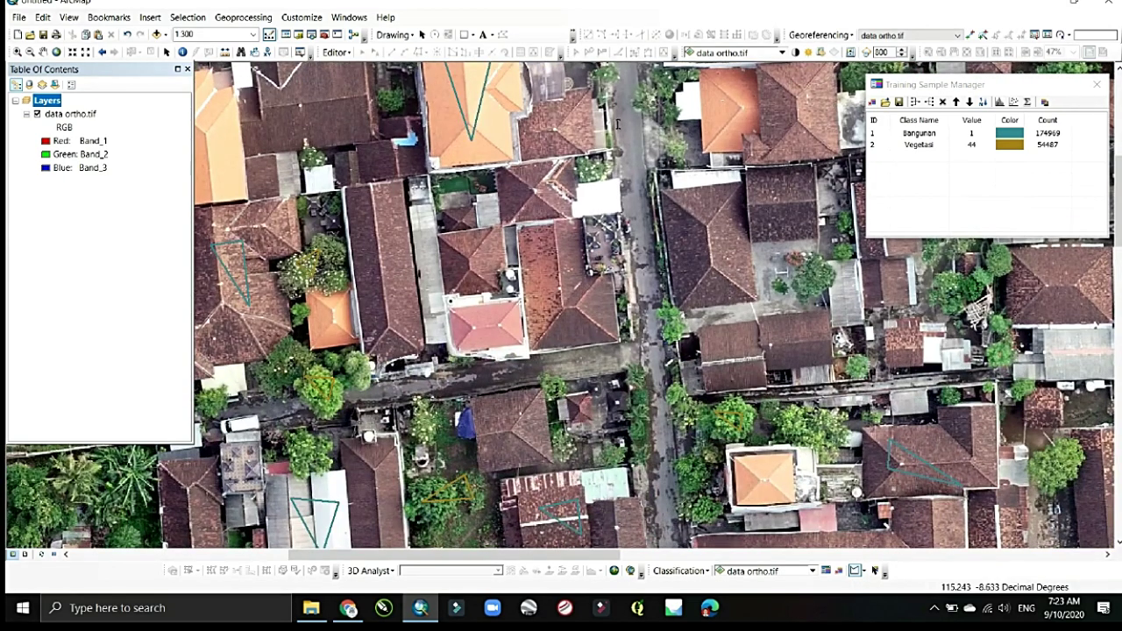
{"action": "left_click", "coordinate": [621, 130]}
{"action": "left_click", "coordinate": [638, 132]}
{"action": "double_click", "coordinate": [630, 175]}
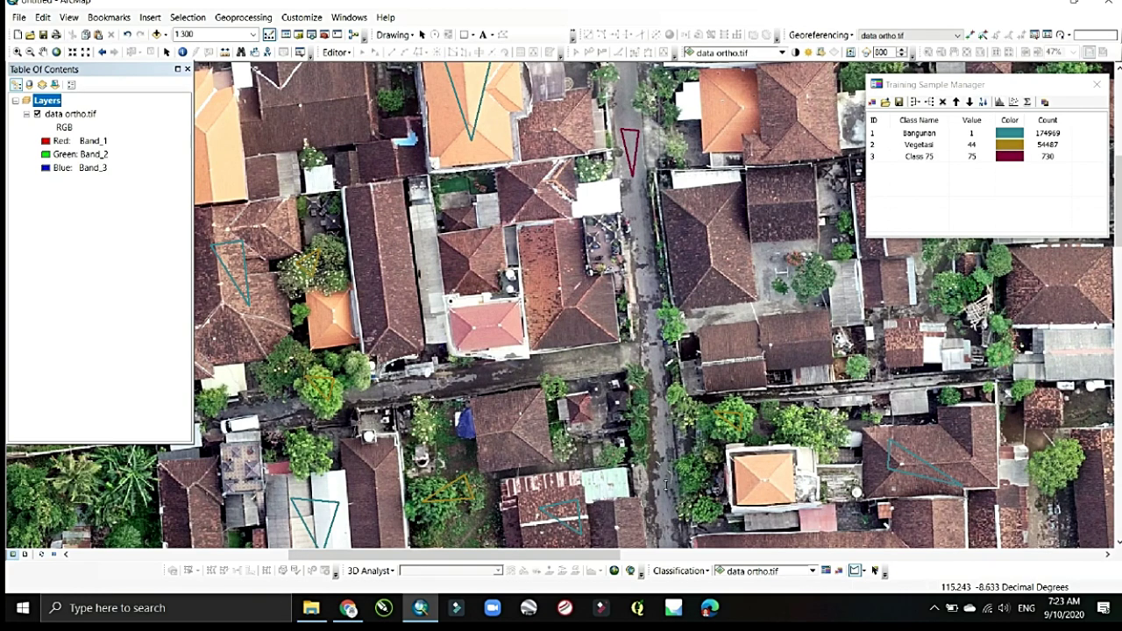
{"action": "double_click", "coordinate": [664, 513]}
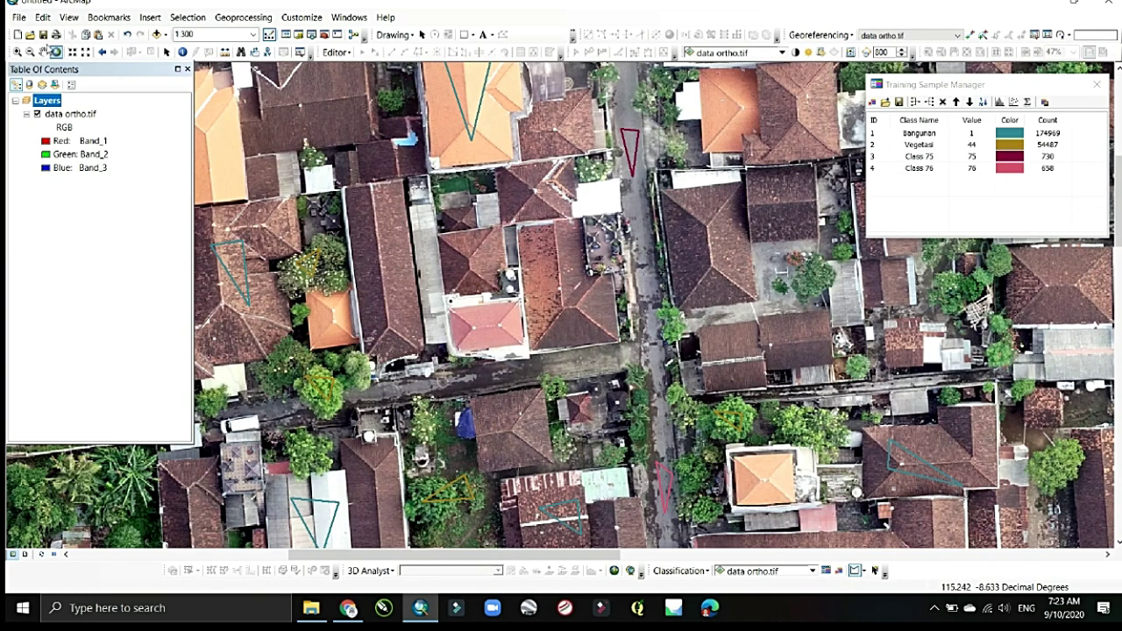
Draw a training sample polygon along the east-west lane south of the pink-roofed house
{"action": "left_click", "coordinate": [42, 51]}
{"action": "left_click_drag", "start_coordinate": [596, 393], "coordinate": [785, 310]}
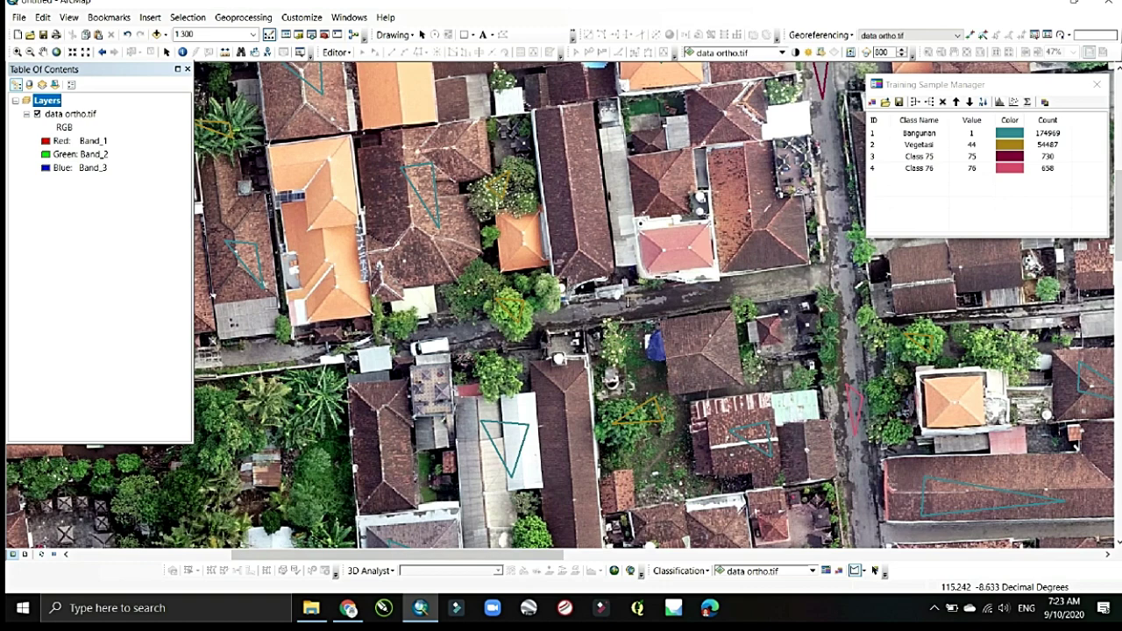
{"action": "left_click", "coordinate": [741, 284]}
{"action": "double_click", "coordinate": [744, 295]}
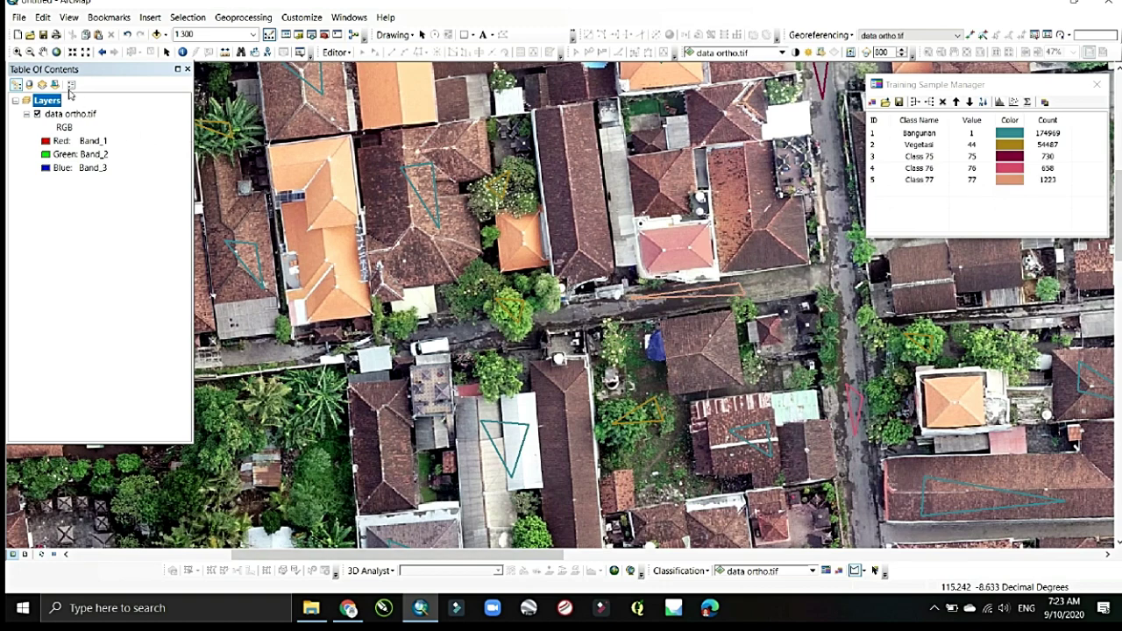
Draw two training sample polygons on the road along the orthophoto's western edge, near the large orange-roofed building and further south
{"action": "left_click", "coordinate": [42, 51]}
{"action": "left_click_drag", "start_coordinate": [267, 240], "coordinate": [640, 122]}
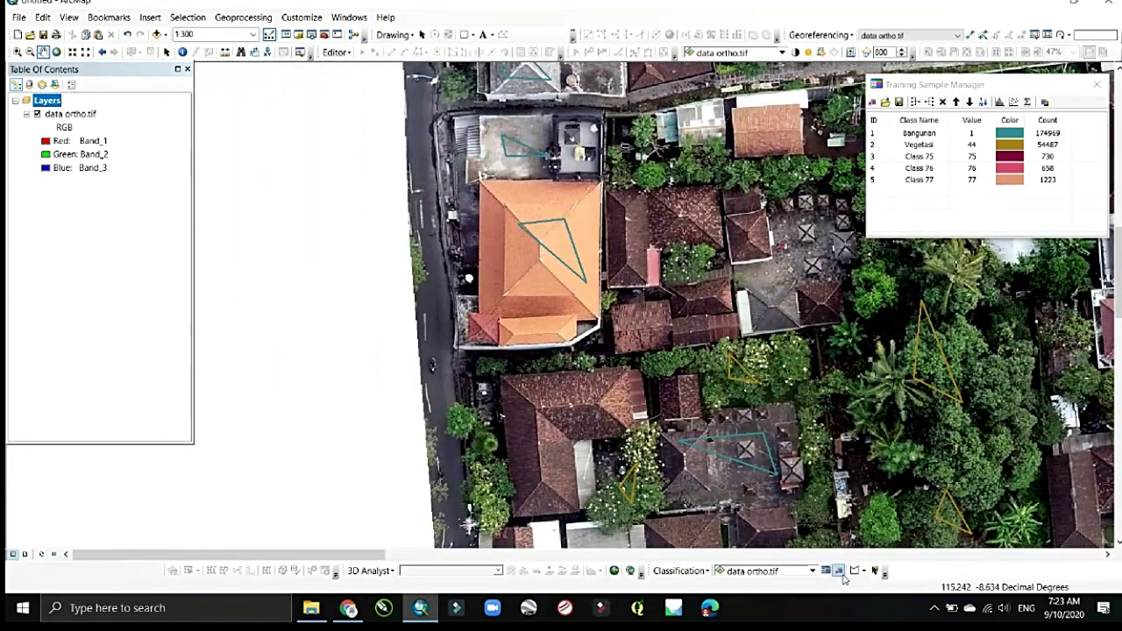
{"action": "left_click", "coordinate": [415, 138]}
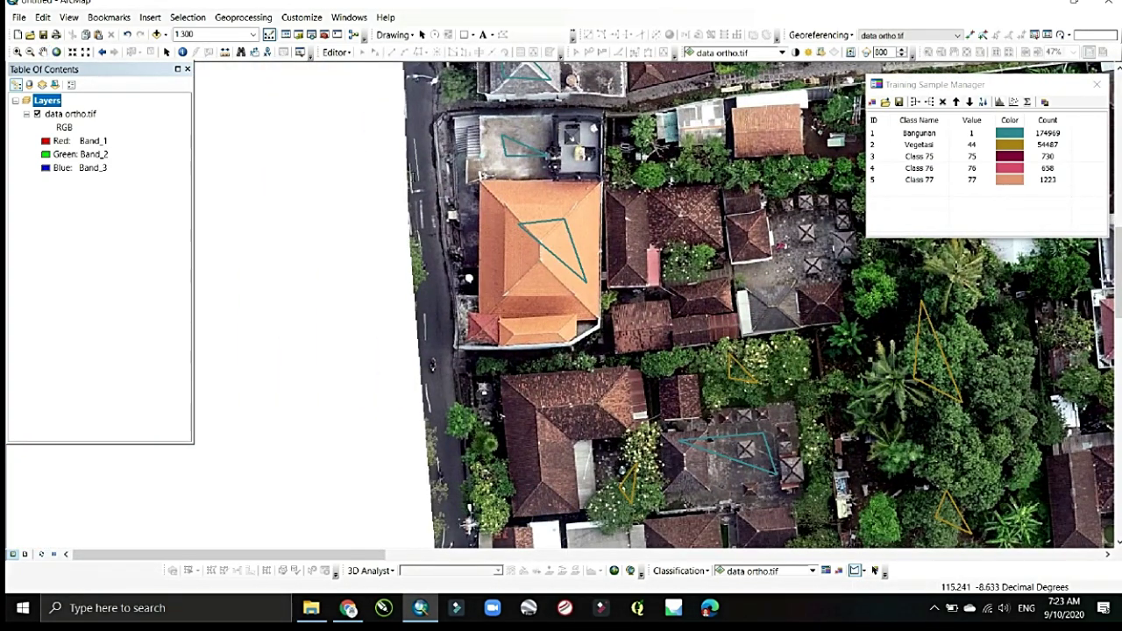
{"action": "left_click", "coordinate": [418, 188]}
{"action": "double_click", "coordinate": [426, 190]}
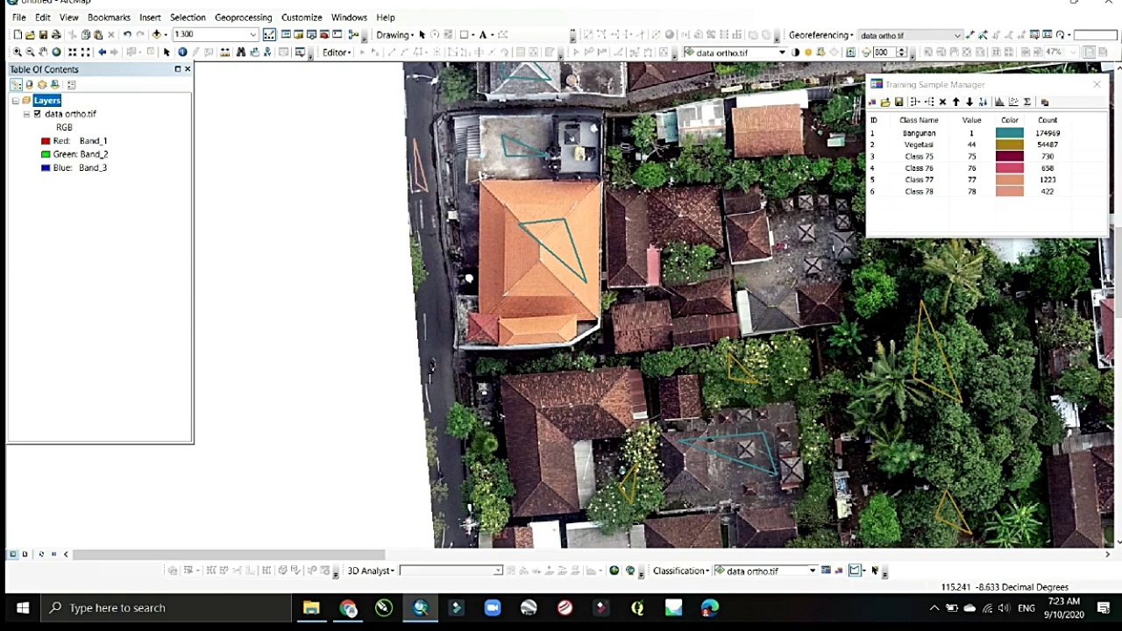
{"action": "left_click", "coordinate": [436, 385]}
{"action": "left_click", "coordinate": [436, 420]}
{"action": "double_click", "coordinate": [445, 383]}
Draw a training sample polygon on the southern stretch of the north-south street, west of the long orange-roofed building
{"action": "left_click", "coordinate": [43, 52]}
{"action": "left_click_drag", "start_coordinate": [710, 439], "coordinate": [443, 175]}
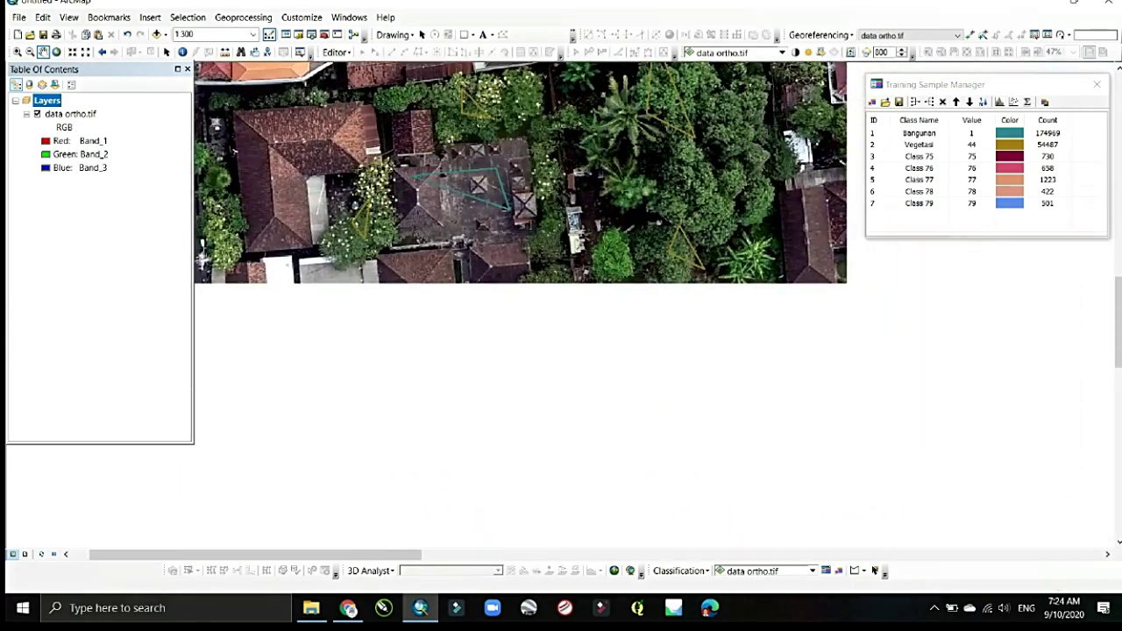
{"action": "left_click_drag", "start_coordinate": [873, 485], "coordinate": [806, 301]}
{"action": "left_click_drag", "start_coordinate": [1042, 349], "coordinate": [613, 444]}
{"action": "left_click_drag", "start_coordinate": [908, 417], "coordinate": [719, 292]}
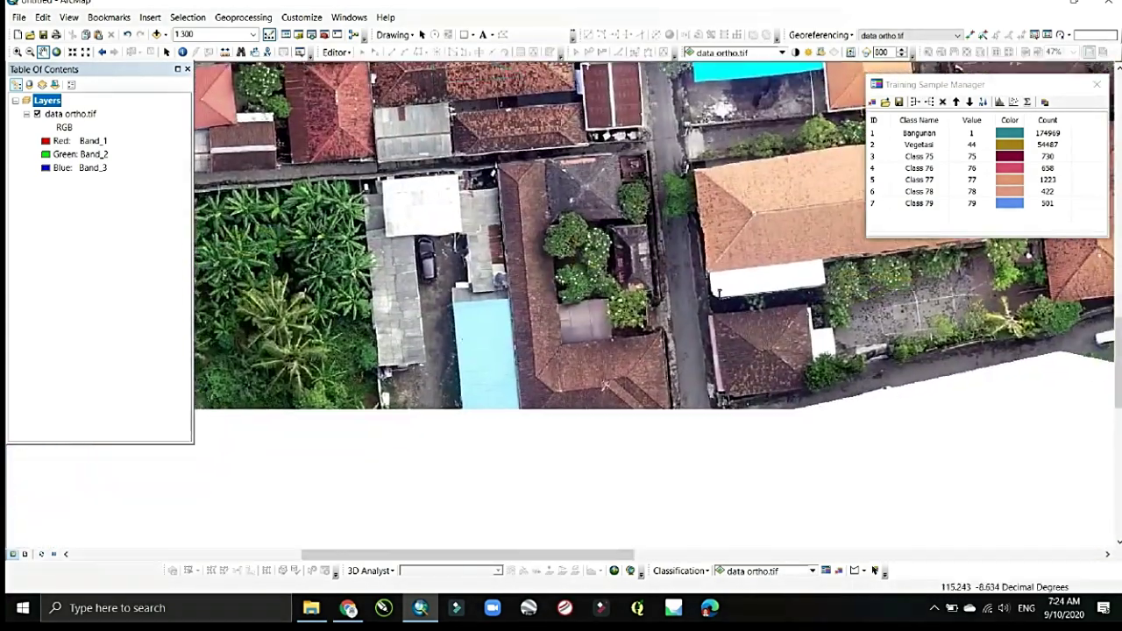
{"action": "left_click", "coordinate": [855, 575]}
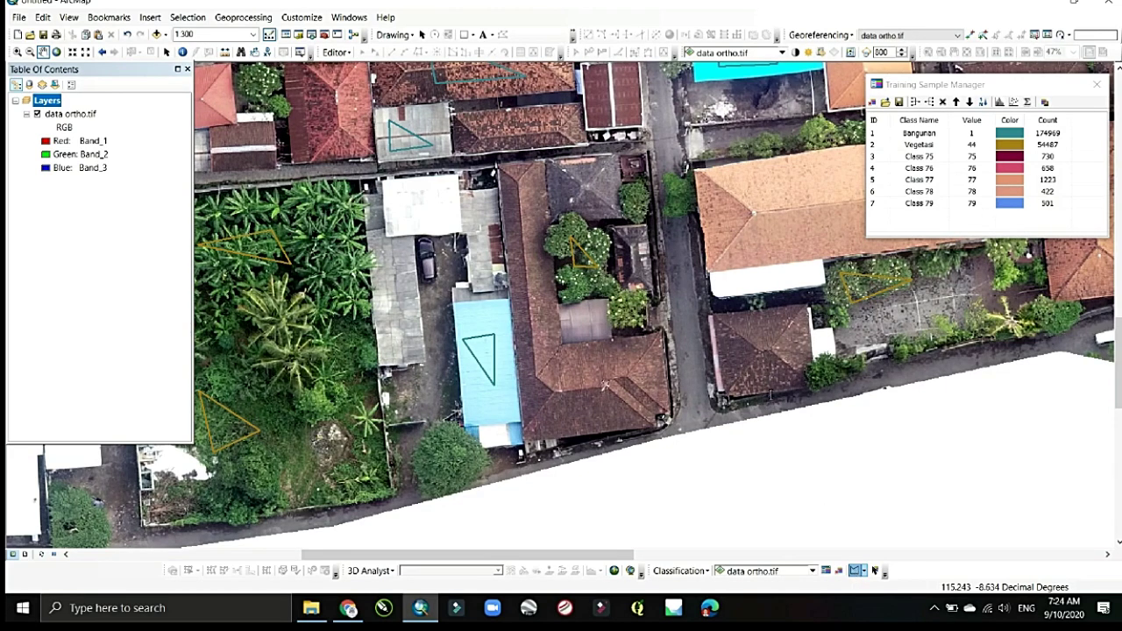
{"action": "left_click", "coordinate": [855, 570]}
{"action": "left_click", "coordinate": [681, 289]}
{"action": "left_click", "coordinate": [675, 291]}
{"action": "double_click", "coordinate": [691, 355]}
Draw a long training sample polygon on the north-south street, northwest of the bright cyan roof
{"action": "left_click", "coordinate": [42, 51]}
{"action": "left_click_drag", "start_coordinate": [595, 192], "coordinate": [612, 478]}
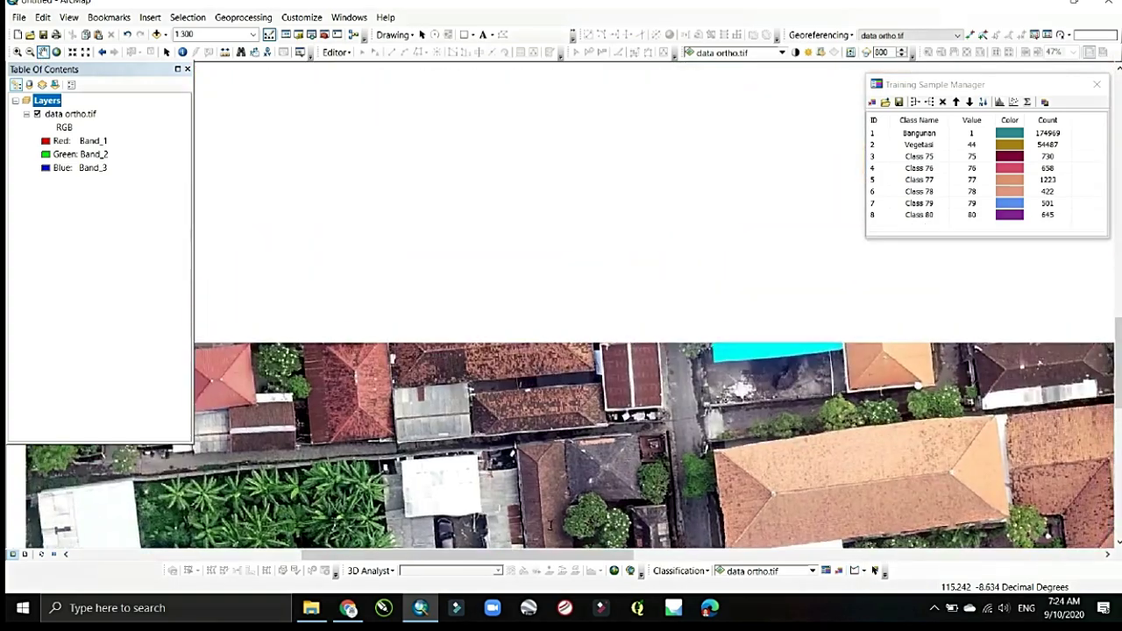
{"action": "left_click_drag", "start_coordinate": [705, 379], "coordinate": [696, 391]}
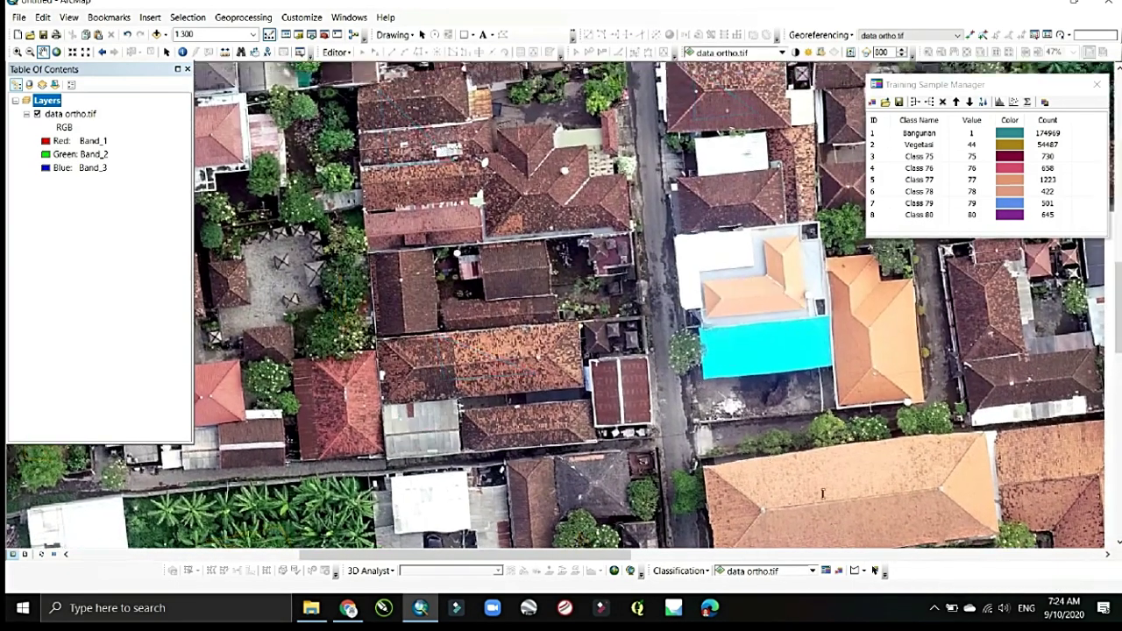
{"action": "left_click", "coordinate": [855, 571]}
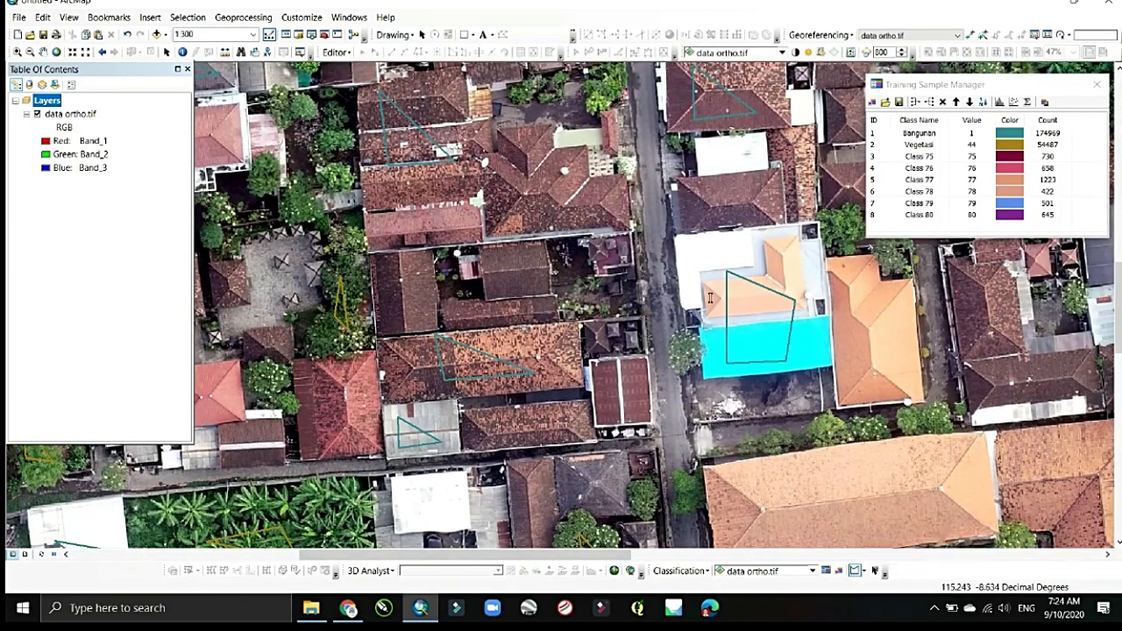
{"action": "left_click", "coordinate": [642, 151]}
{"action": "left_click", "coordinate": [656, 156]}
{"action": "double_click", "coordinate": [656, 293]}
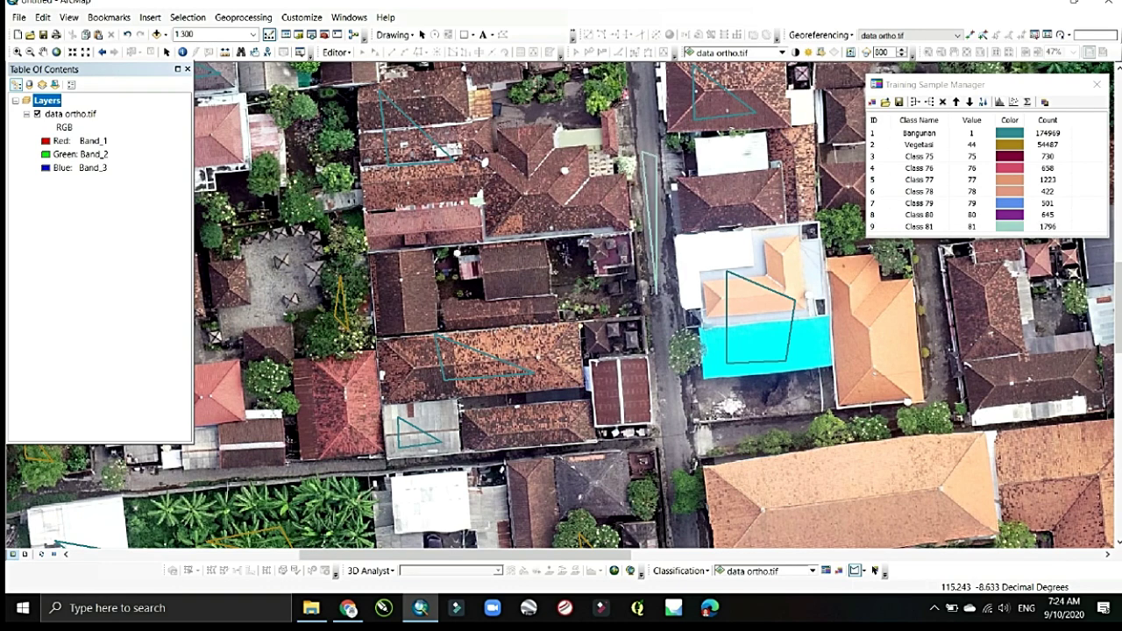
Draw two training sample polygons on the road west of the large pink-roofed building, at the junction and south of the striped parking area
{"action": "left_click", "coordinate": [42, 52]}
{"action": "left_click_drag", "start_coordinate": [868, 383], "coordinate": [363, 312]}
{"action": "left_click_drag", "start_coordinate": [671, 343], "coordinate": [523, 154]}
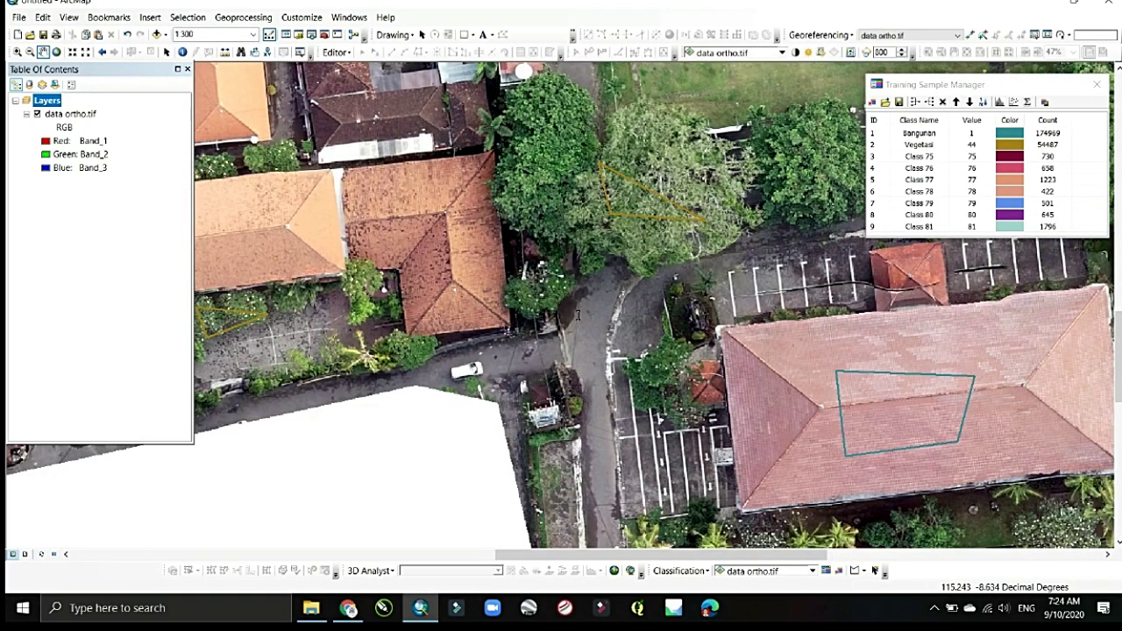
{"action": "left_click_drag", "start_coordinate": [578, 315], "coordinate": [537, 193]}
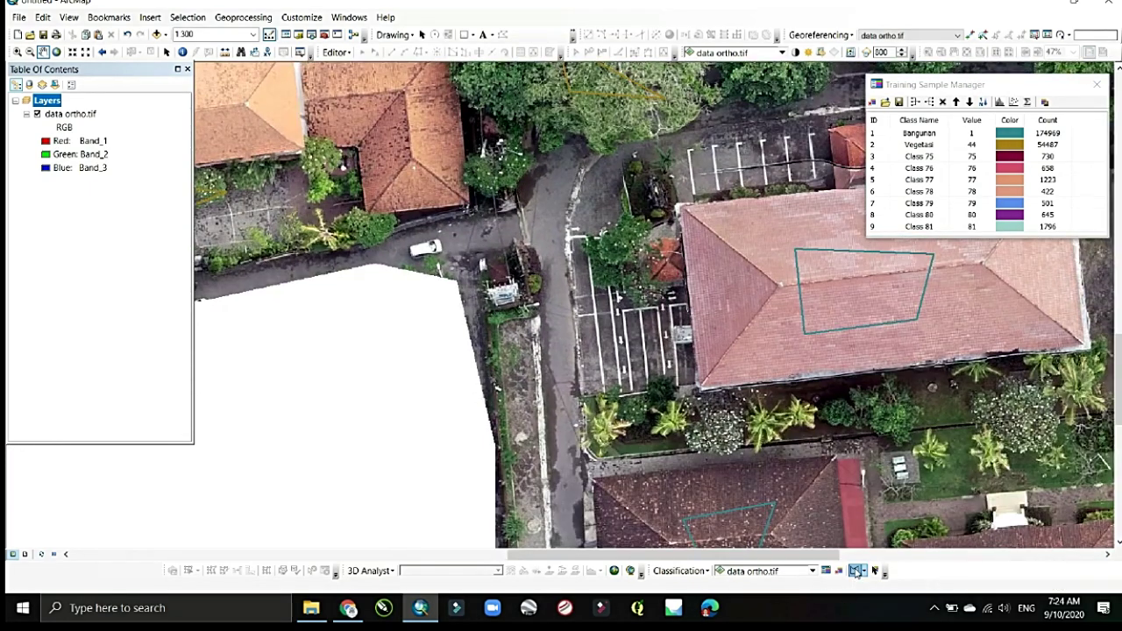
{"action": "left_click", "coordinate": [856, 571]}
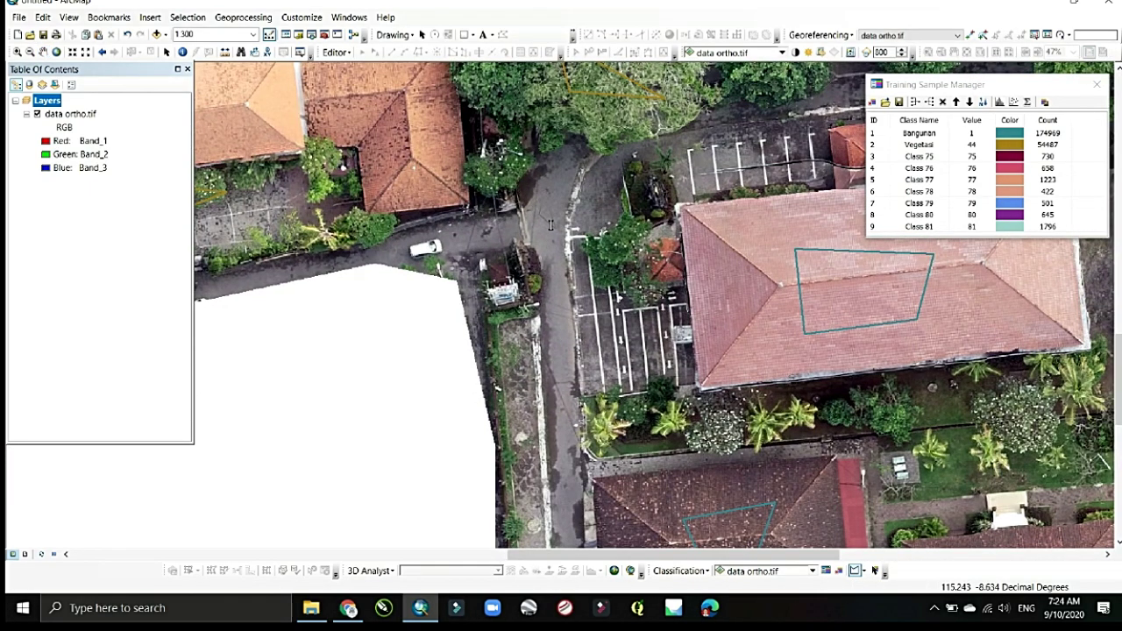
{"action": "double_click", "coordinate": [552, 221]}
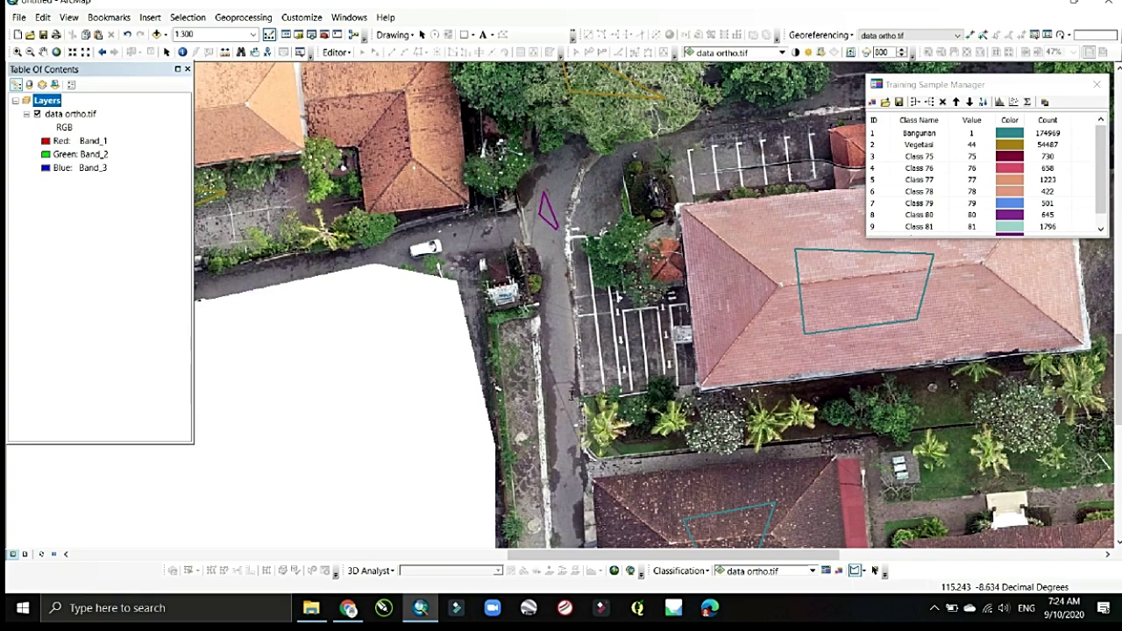
{"action": "left_click", "coordinate": [559, 416]}
{"action": "left_click", "coordinate": [574, 429]}
{"action": "double_click", "coordinate": [561, 475]}
Draw training sample polygons on the road bend beside the lawn and on the east-west road south of the flowering trees
{"action": "left_click", "coordinate": [42, 52]}
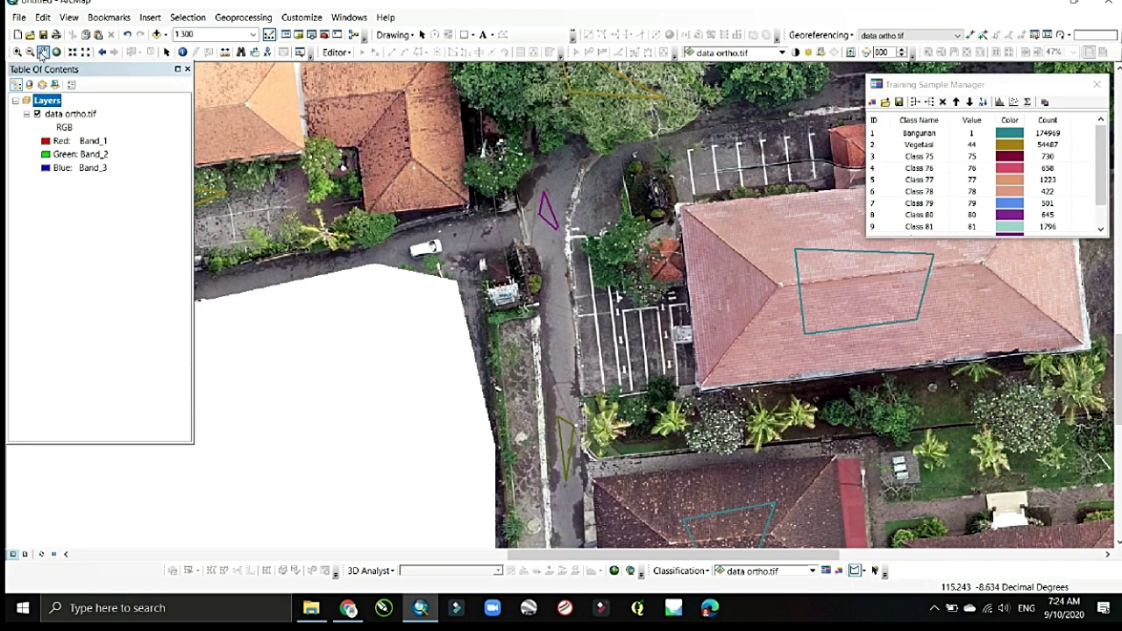
{"action": "left_click_drag", "start_coordinate": [635, 543], "coordinate": [540, 141]}
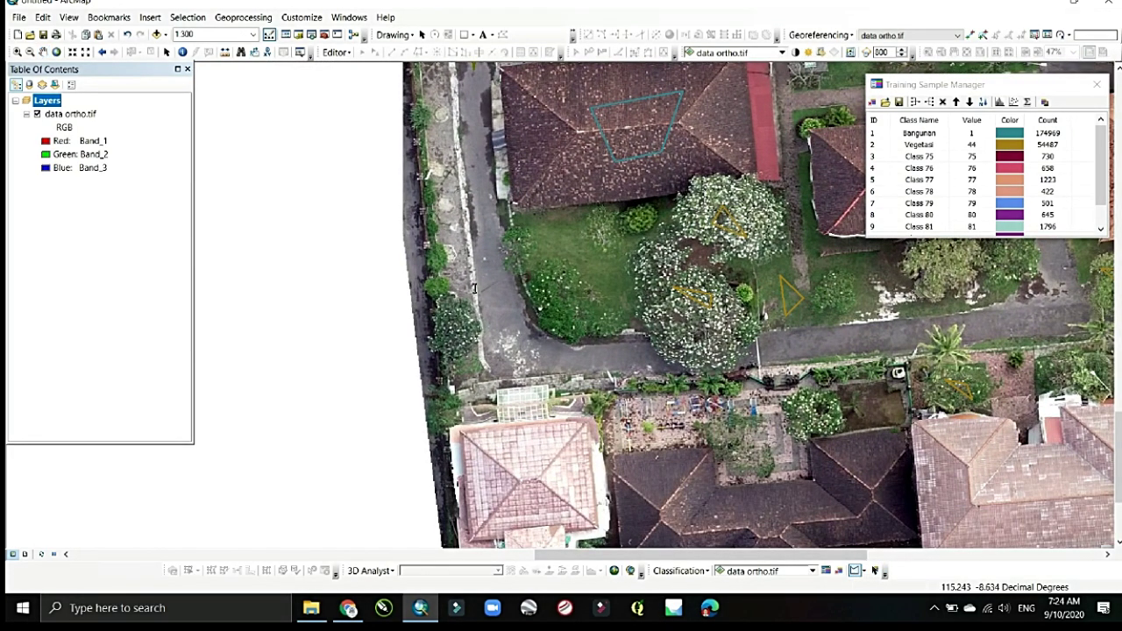
{"action": "double_click", "coordinate": [498, 331]}
{"action": "double_click", "coordinate": [896, 338]}
Draw a training sample polygon on the curved road east of the orange-roofed building in the southeastern complex
{"action": "left_click", "coordinate": [43, 52]}
{"action": "left_click_drag", "start_coordinate": [841, 193], "coordinate": [687, 307]}
{"action": "scroll", "coordinate": [811, 275], "scroll_direction": "up", "scroll_amount": 1}
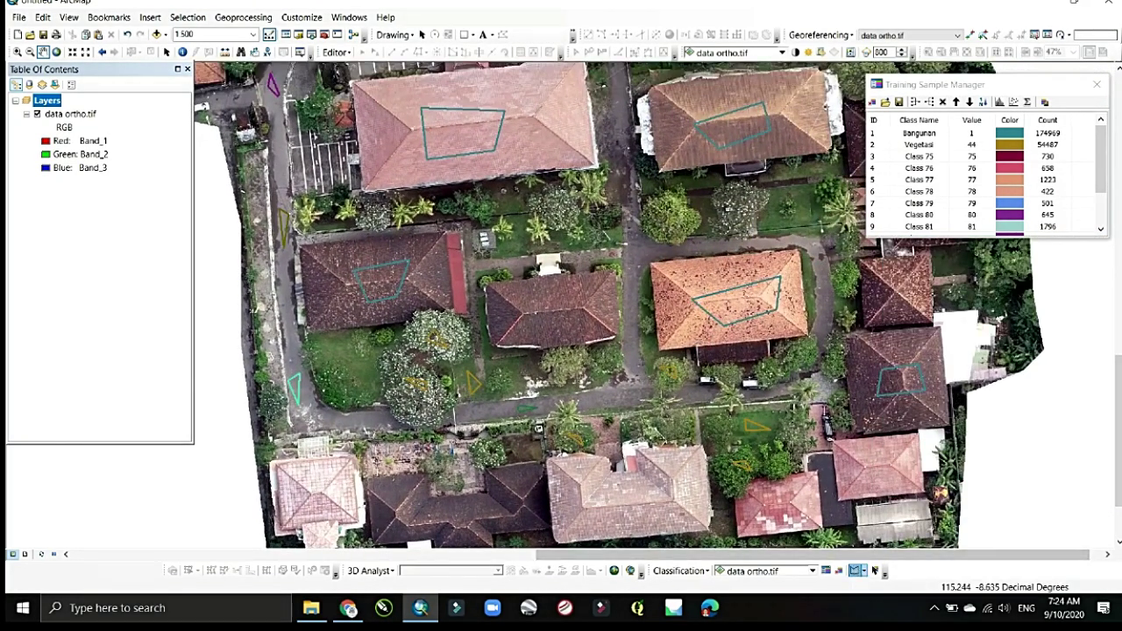
{"action": "left_click", "coordinate": [871, 571]}
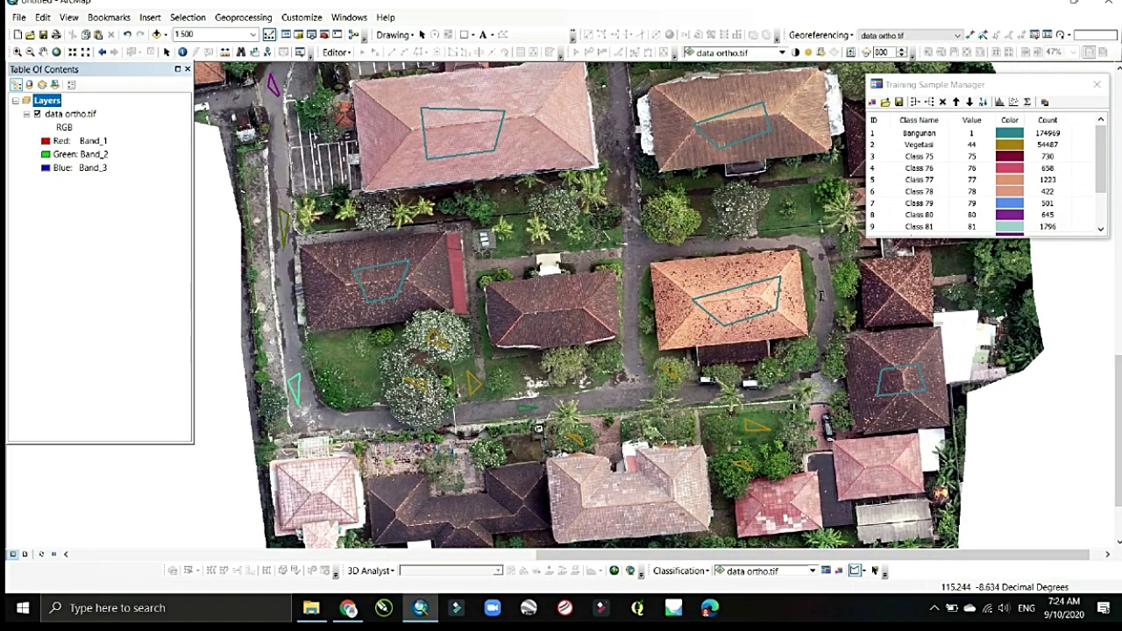
{"action": "double_click", "coordinate": [821, 296]}
Draw three training sample polygons along the wide east-west road north of the grass field
{"action": "left_click", "coordinate": [43, 52]}
{"action": "left_click_drag", "start_coordinate": [525, 114], "coordinate": [584, 507]}
{"action": "left_click_drag", "start_coordinate": [561, 219], "coordinate": [454, 424]}
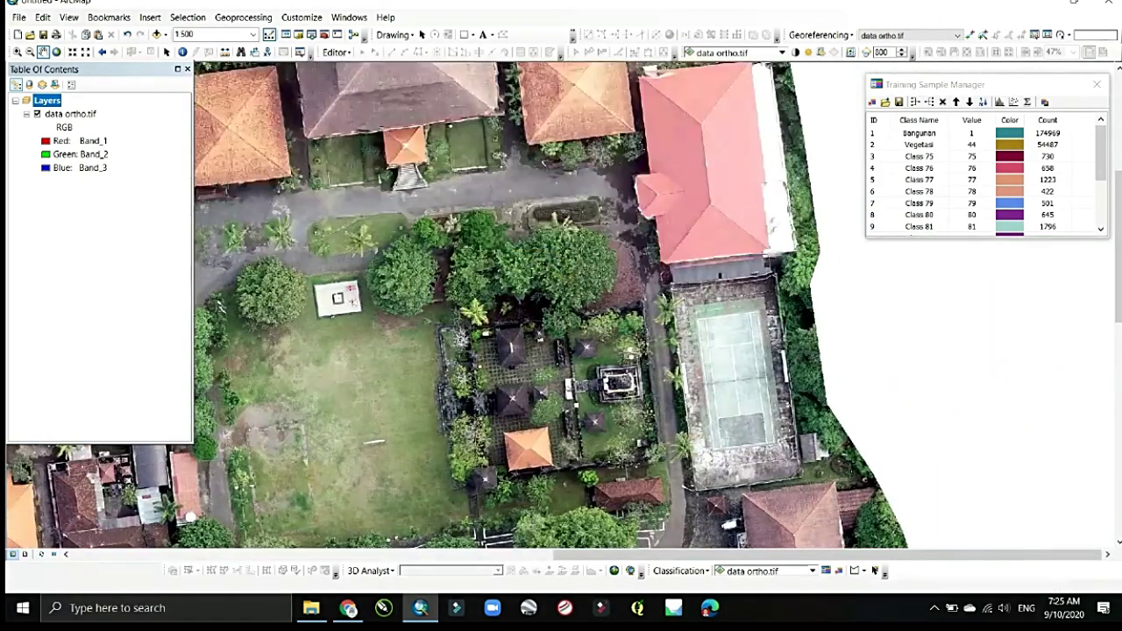
{"action": "left_click_drag", "start_coordinate": [421, 350], "coordinate": [565, 409]}
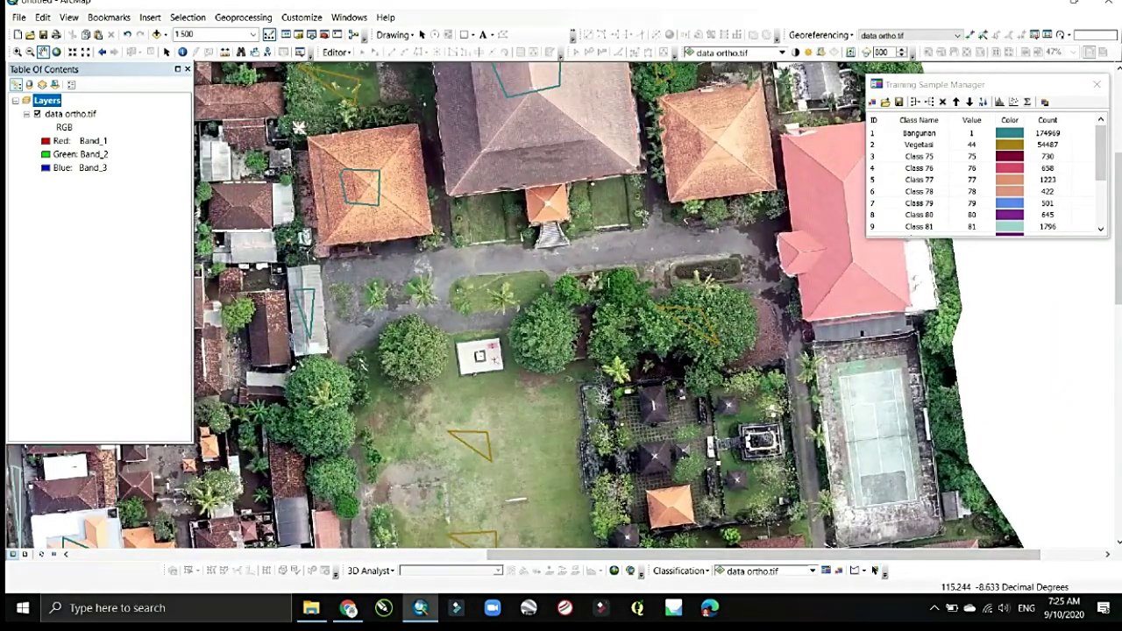
{"action": "left_click", "coordinate": [855, 570]}
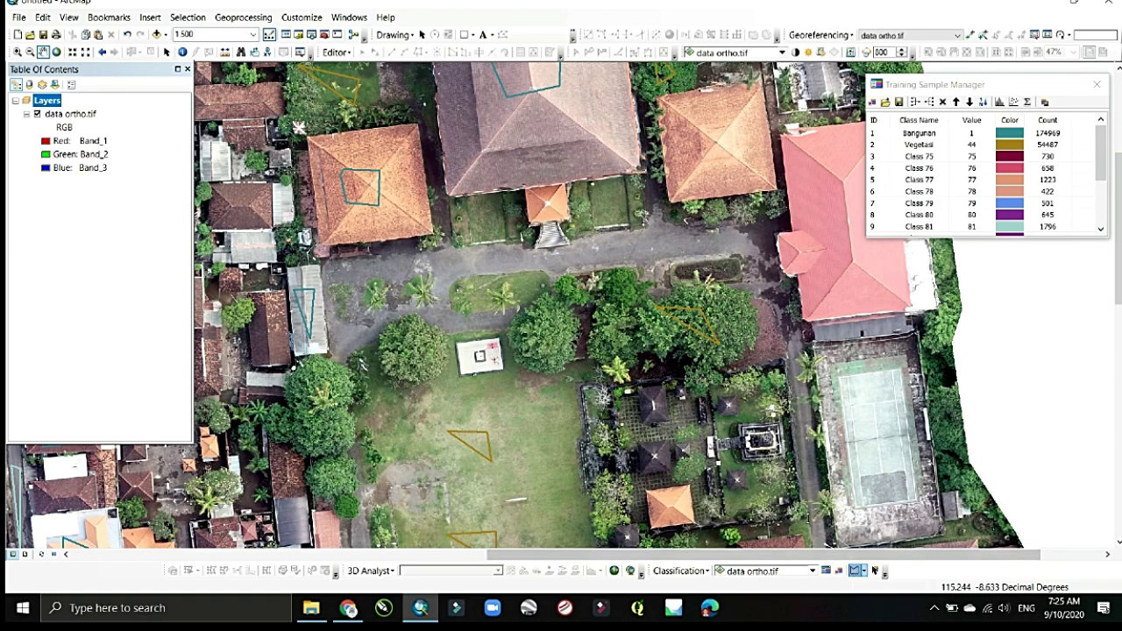
{"action": "left_click", "coordinate": [589, 254]}
{"action": "left_click", "coordinate": [593, 237]}
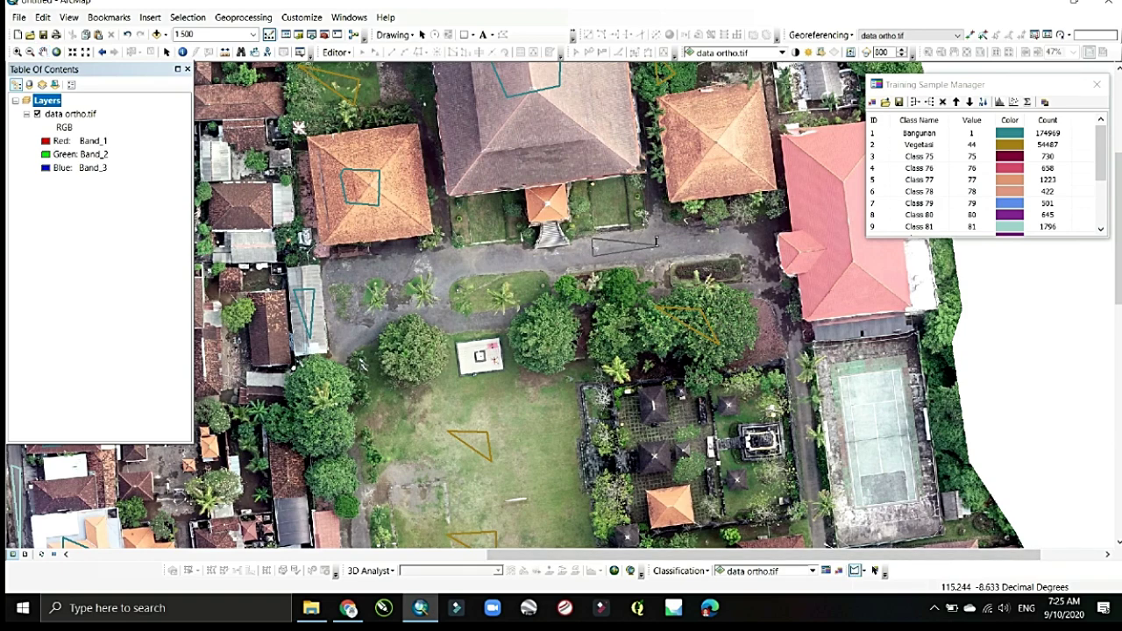
{"action": "left_click", "coordinate": [462, 265]}
{"action": "left_click", "coordinate": [456, 255]}
{"action": "double_click", "coordinate": [511, 263]}
{"action": "double_click", "coordinate": [391, 256]}
Merge all the road training samples, from Class 75 through the last class, into a single class
{"action": "left_click", "coordinate": [43, 52]}
{"action": "left_click_drag", "start_coordinate": [232, 189], "coordinate": [693, 323]}
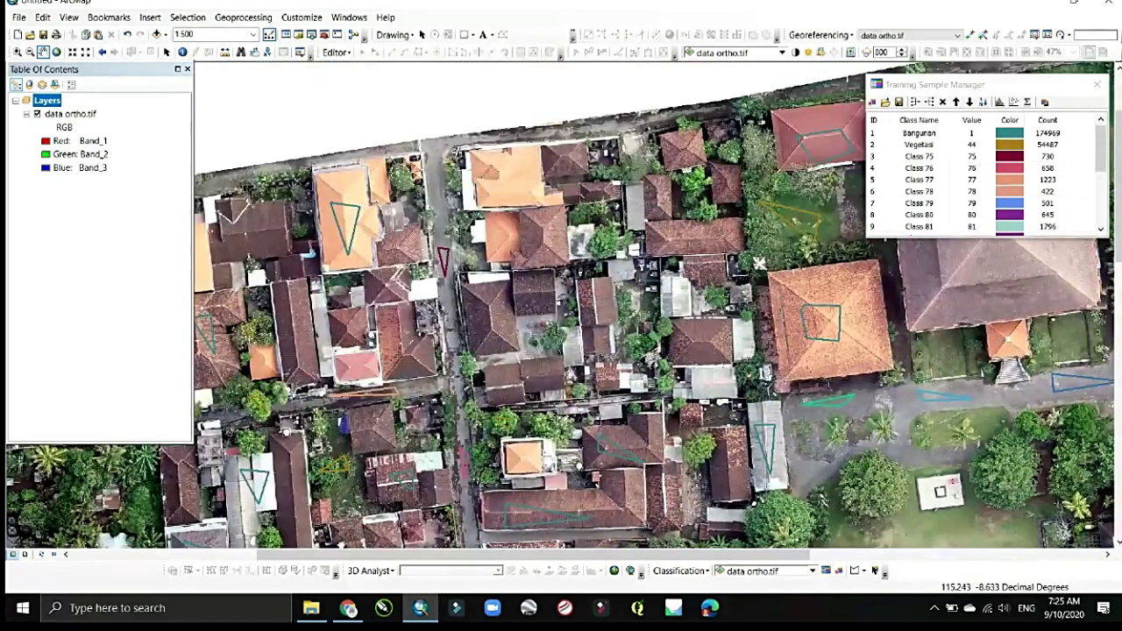
{"action": "left_click_drag", "start_coordinate": [760, 264], "coordinate": [924, 110]}
{"action": "left_click_drag", "start_coordinate": [574, 443], "coordinate": [710, 377]}
{"action": "left_click_drag", "start_coordinate": [719, 397], "coordinate": [602, 121]}
{"action": "left_click", "coordinate": [872, 162]}
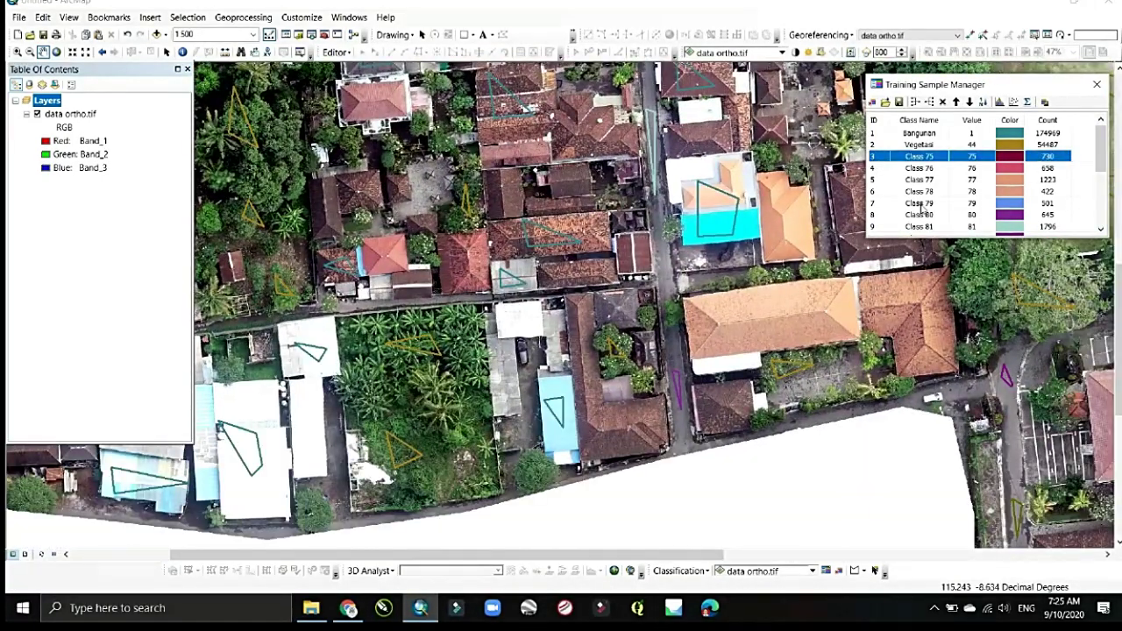
{"action": "scroll", "coordinate": [921, 208], "scroll_direction": "down", "scroll_amount": 3}
{"action": "left_click", "coordinate": [874, 229], "text": "shift"}
{"action": "scroll", "coordinate": [903, 206], "scroll_direction": "up", "scroll_amount": 4}
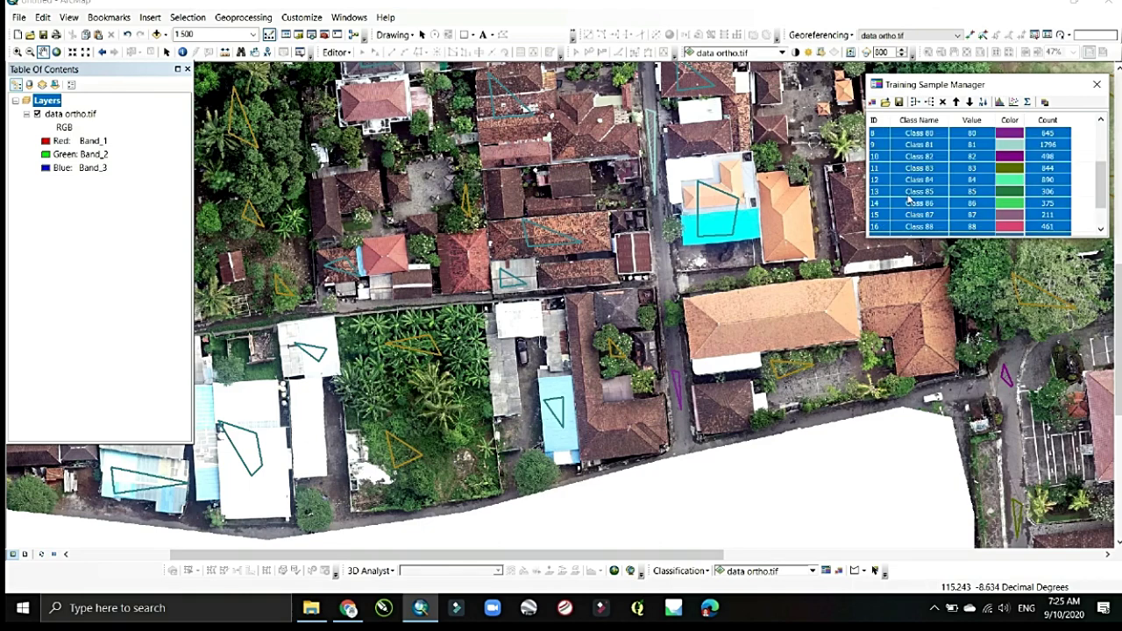
{"action": "left_click", "coordinate": [915, 103]}
Rename the merged road class as Jalan
{"action": "double_click", "coordinate": [919, 145]}
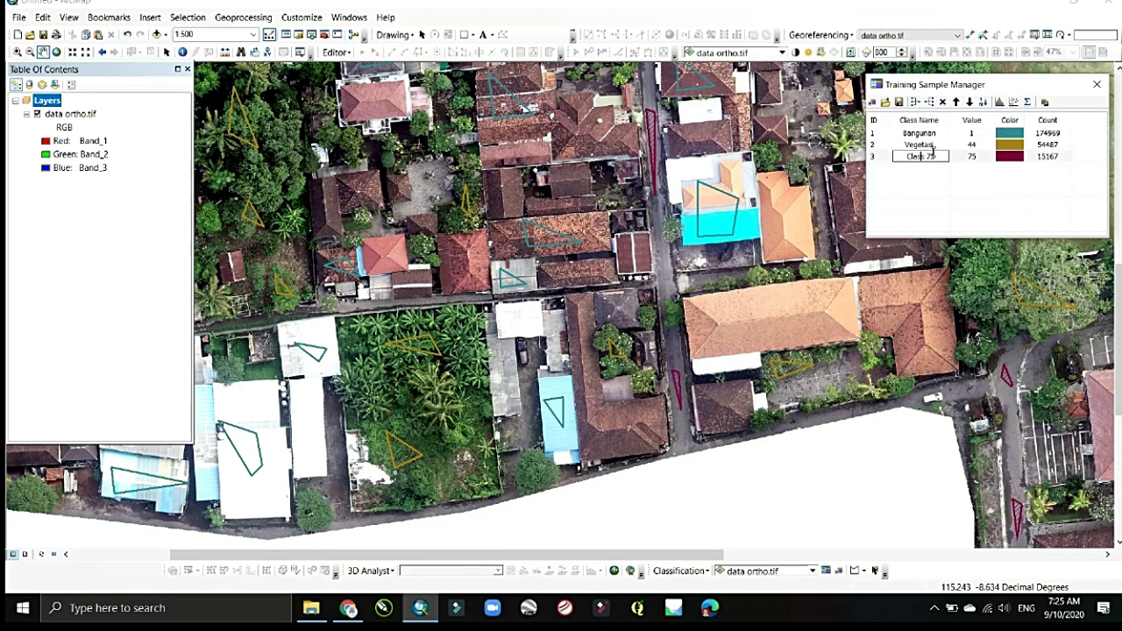
{"action": "double_click", "coordinate": [936, 157]}
{"action": "left_click", "coordinate": [937, 155]}
{"action": "left_click_drag", "start_coordinate": [915, 156], "coordinate": [889, 159]}
{"action": "type", "text": "Jalan"}
Examine how the Bangunan, Vegetasi and Jalan training samples are distributed across the orthophoto and review the three class names
{"action": "left_click_drag", "start_coordinate": [944, 83], "coordinate": [775, 137]}
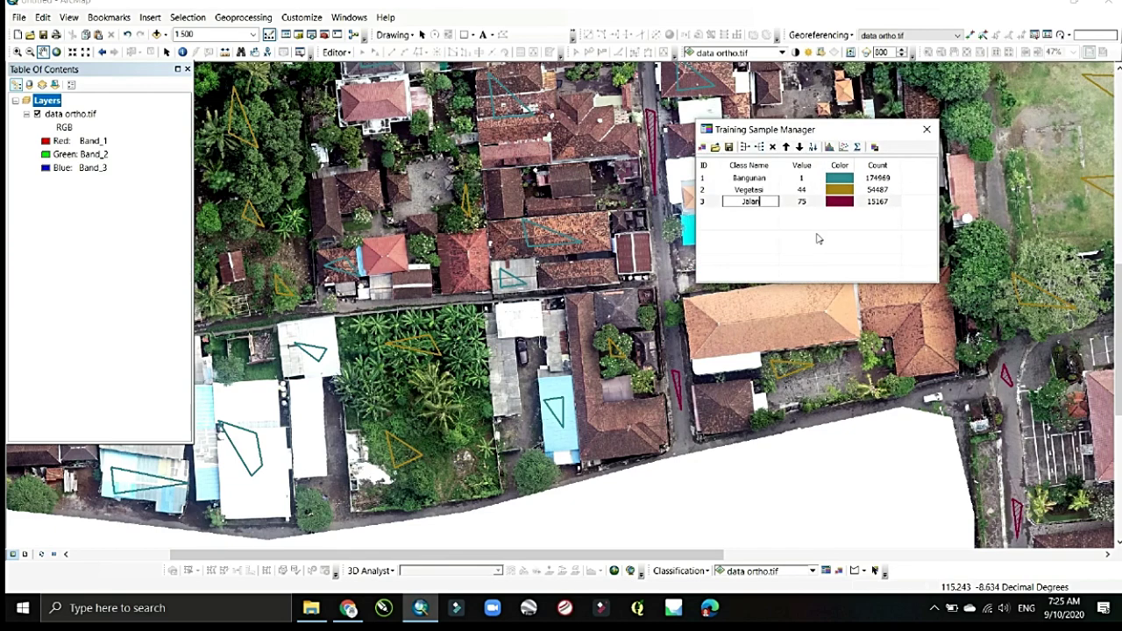
{"action": "left_click_drag", "start_coordinate": [198, 123], "coordinate": [458, 264]}
{"action": "scroll", "coordinate": [456, 264], "scroll_direction": "up", "scroll_amount": 3}
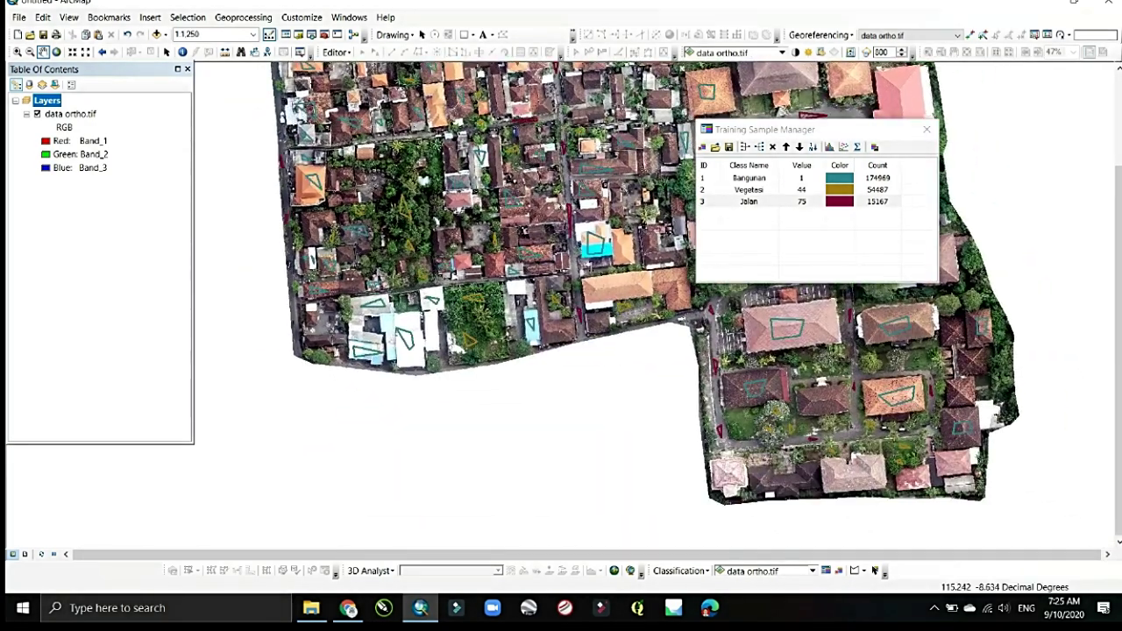
{"action": "left_click", "coordinate": [740, 179]}
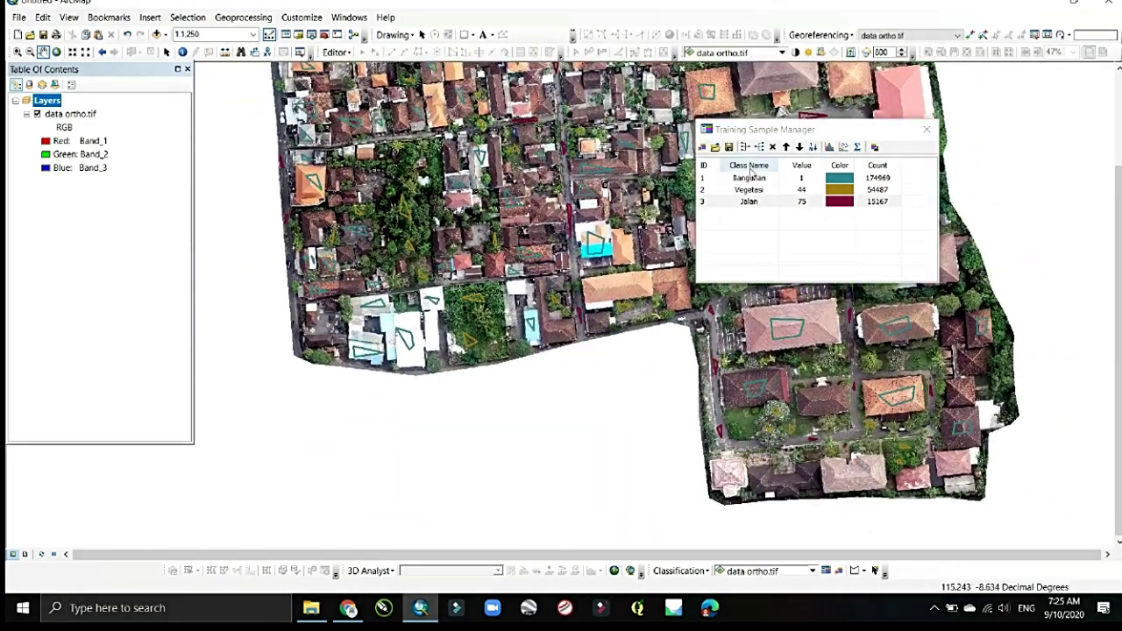
{"action": "left_click", "coordinate": [739, 183]}
{"action": "left_click", "coordinate": [744, 192]}
{"action": "left_click", "coordinate": [748, 201]}
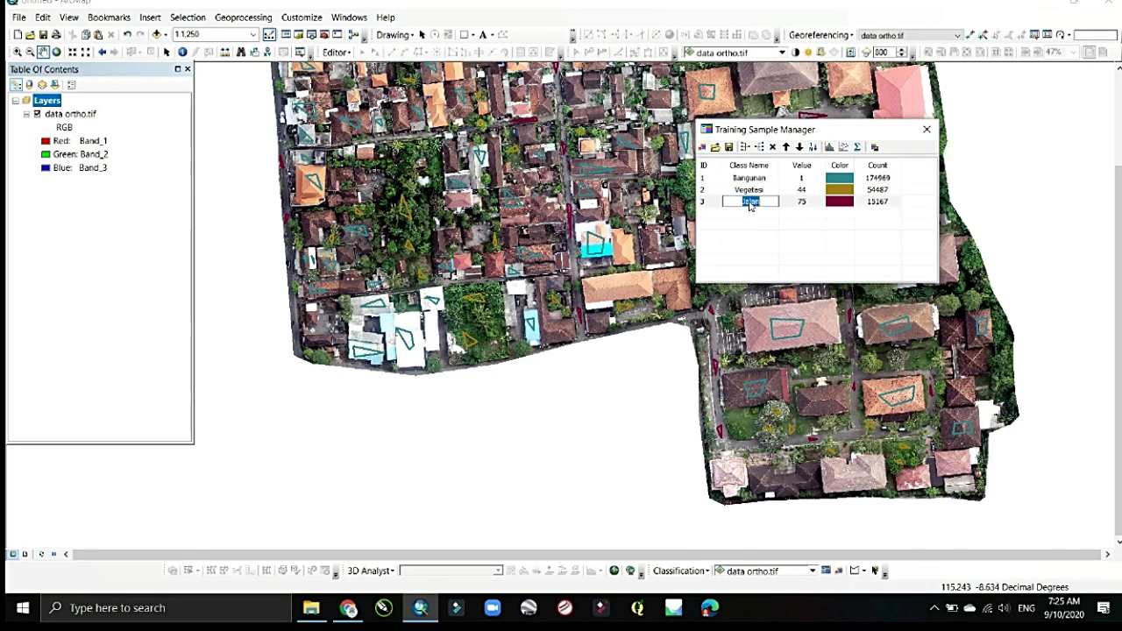
{"action": "left_click", "coordinate": [749, 195]}
{"action": "left_click", "coordinate": [755, 180]}
{"action": "left_click", "coordinate": [758, 181]}
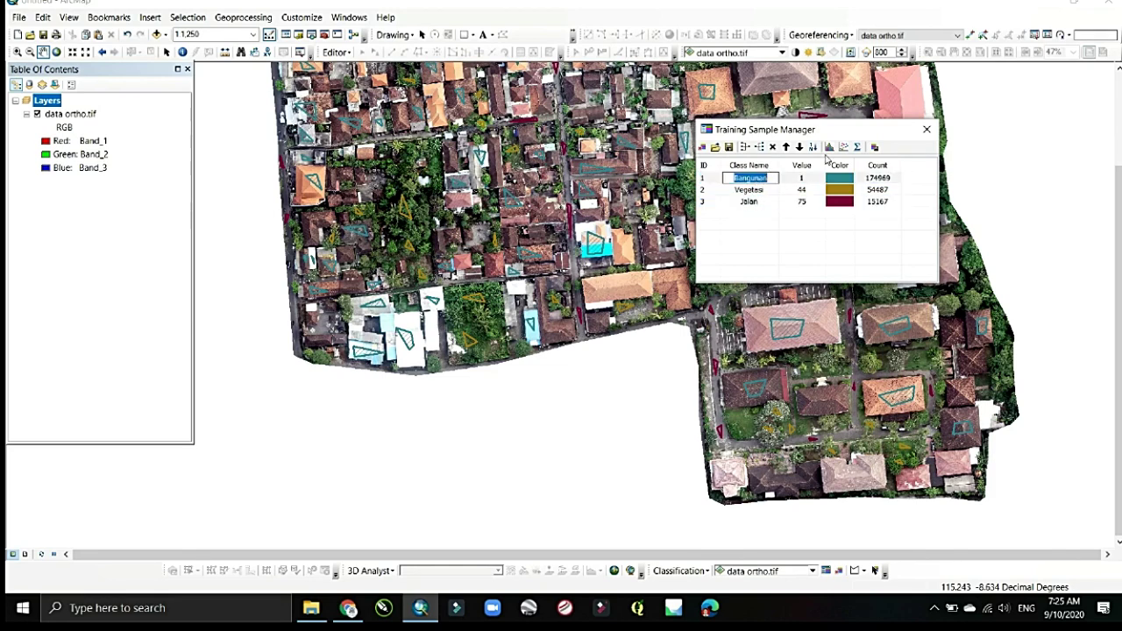
{"action": "left_click", "coordinate": [899, 147]}
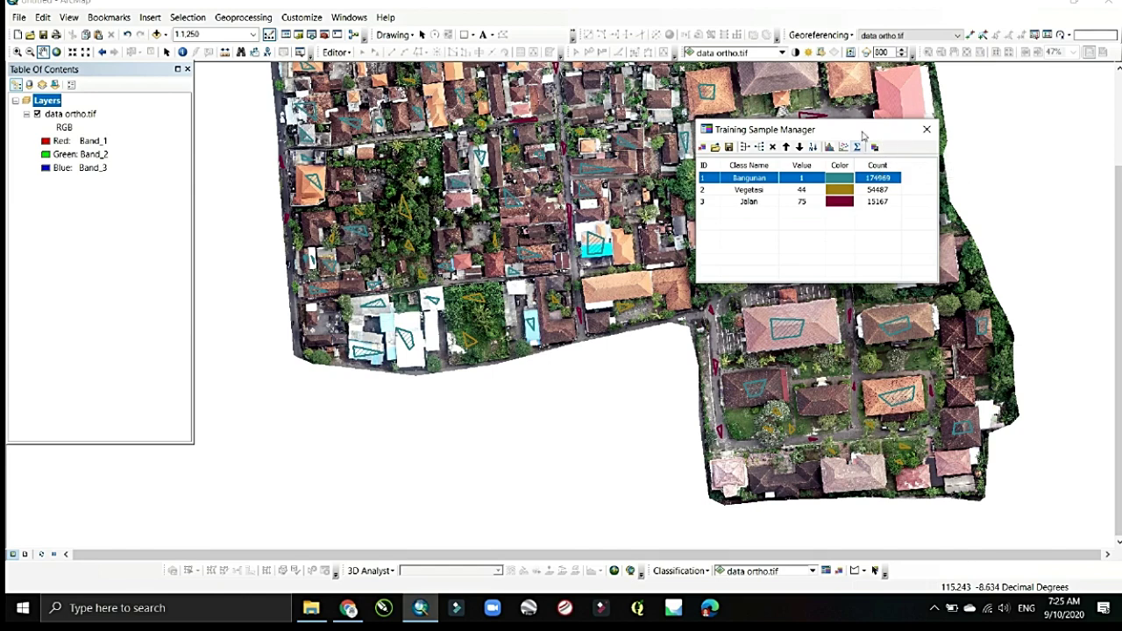
Try to create a signature file from the training samples, named "training point", directly on drive DATA (D:)
{"action": "left_click", "coordinate": [874, 148]}
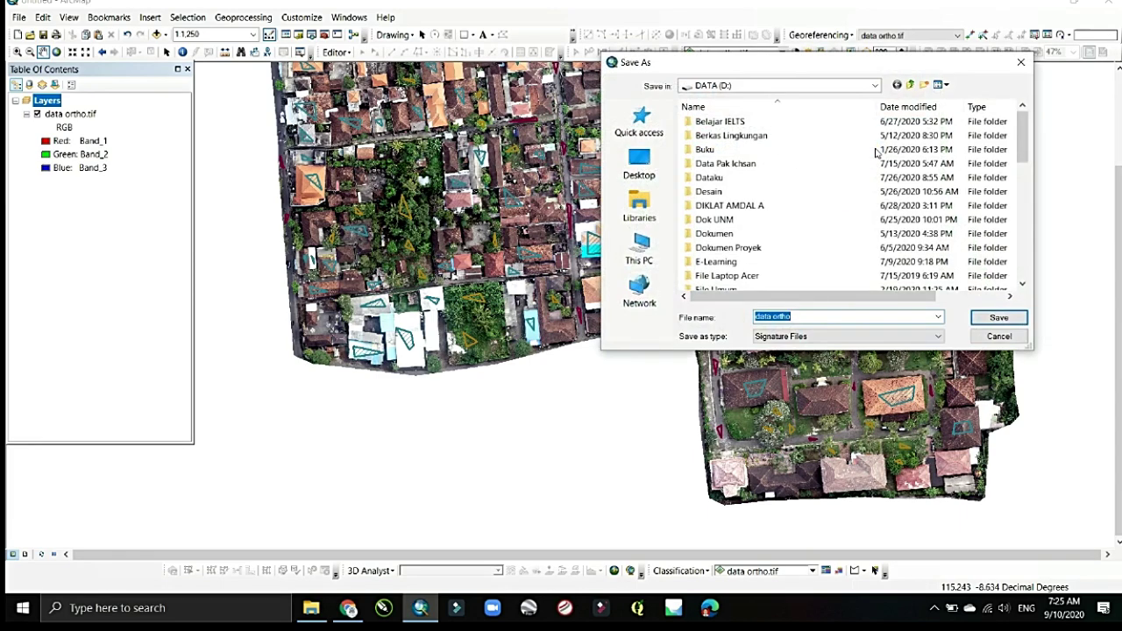
{"action": "left_click_drag", "start_coordinate": [1023, 129], "coordinate": [1013, 293]}
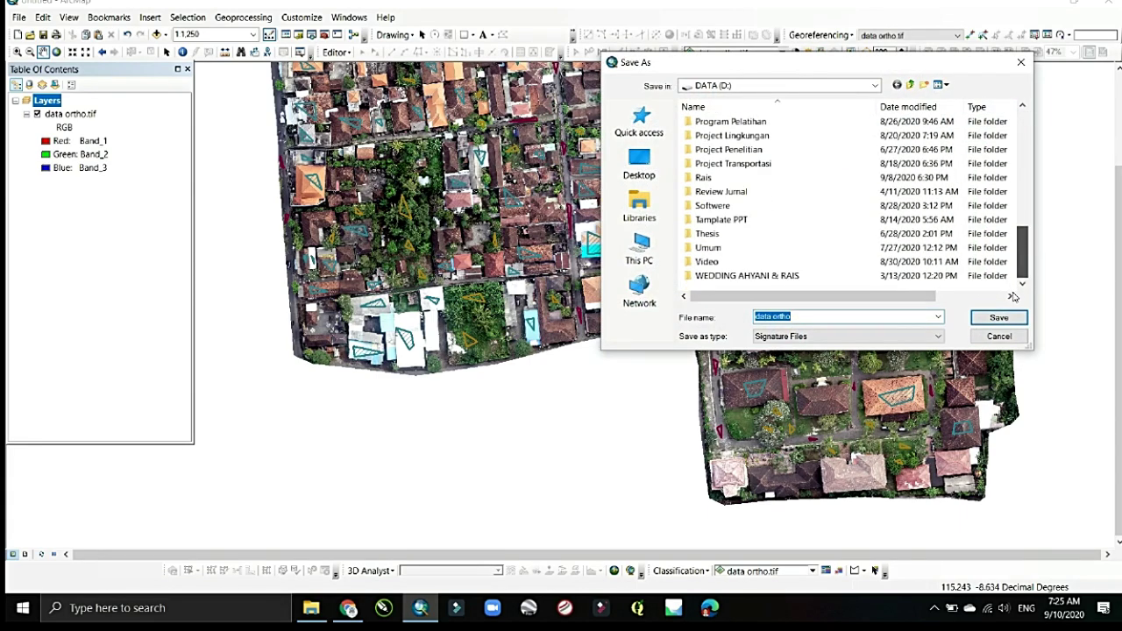
{"action": "scroll", "coordinate": [832, 254], "scroll_direction": "up", "scroll_amount": 2}
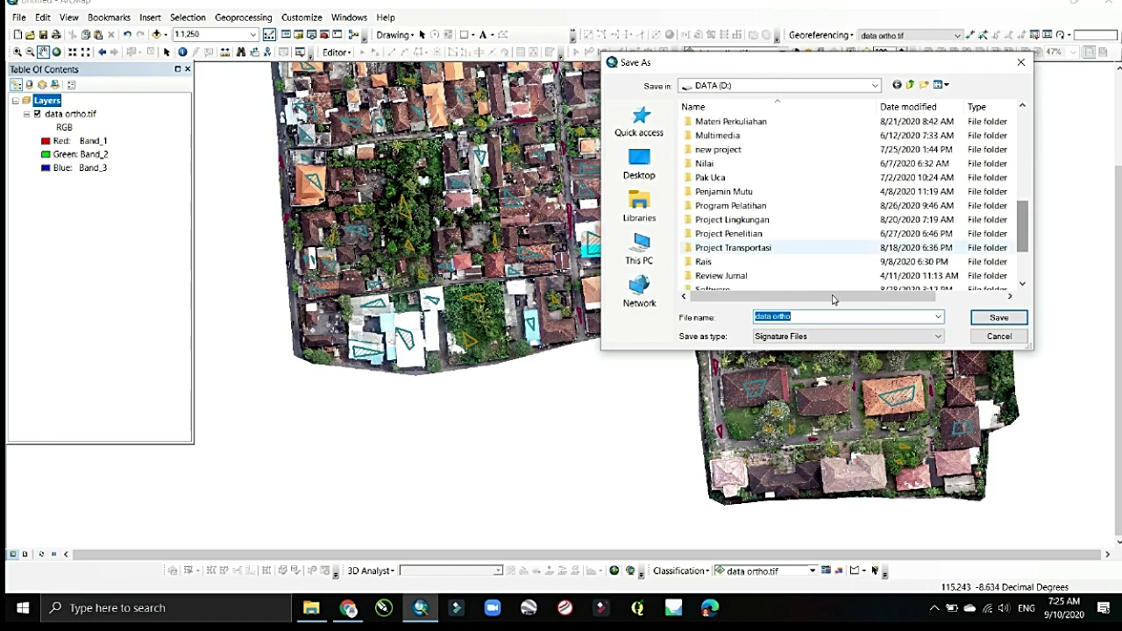
{"action": "left_click_drag", "start_coordinate": [800, 315], "coordinate": [706, 316]}
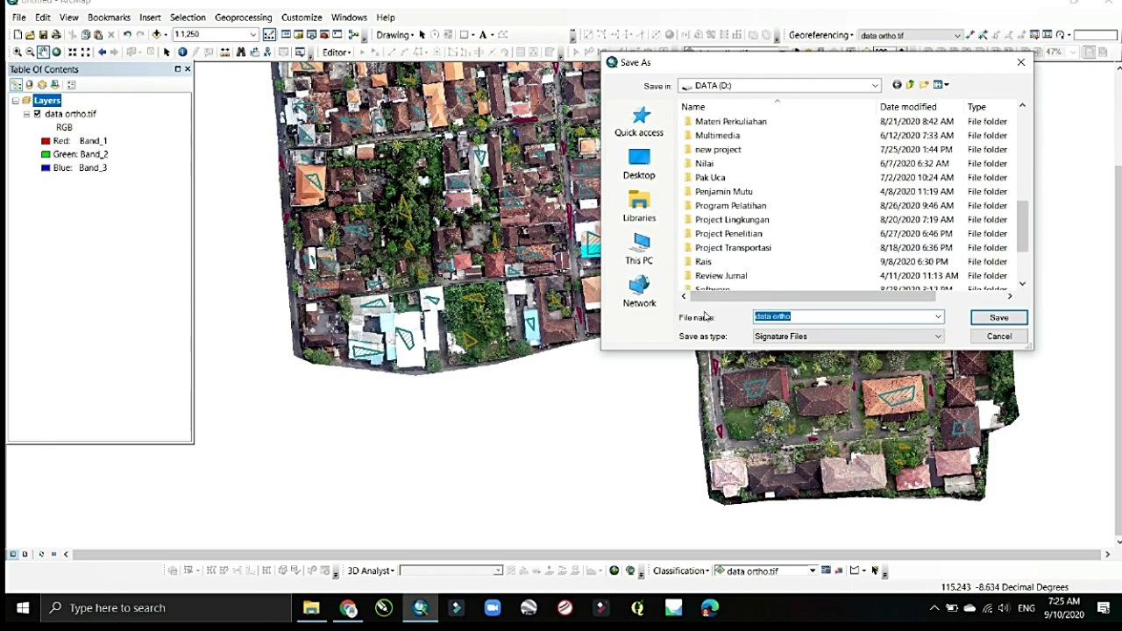
{"action": "type", "text": "training point"}
{"action": "left_click", "coordinate": [997, 322]}
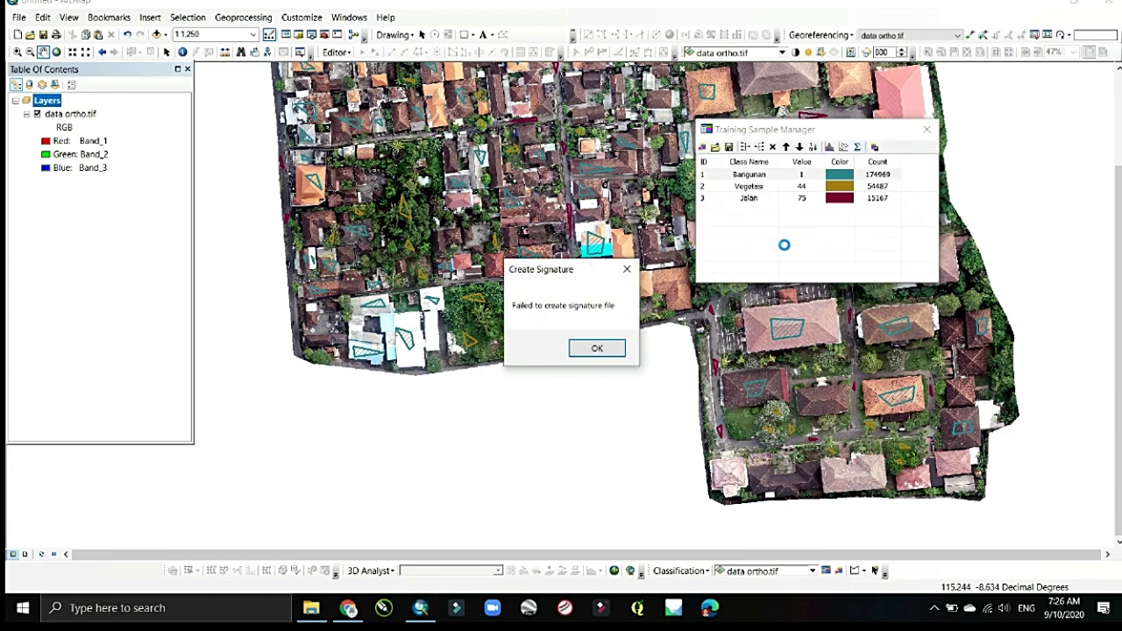
{"action": "left_click", "coordinate": [613, 352]}
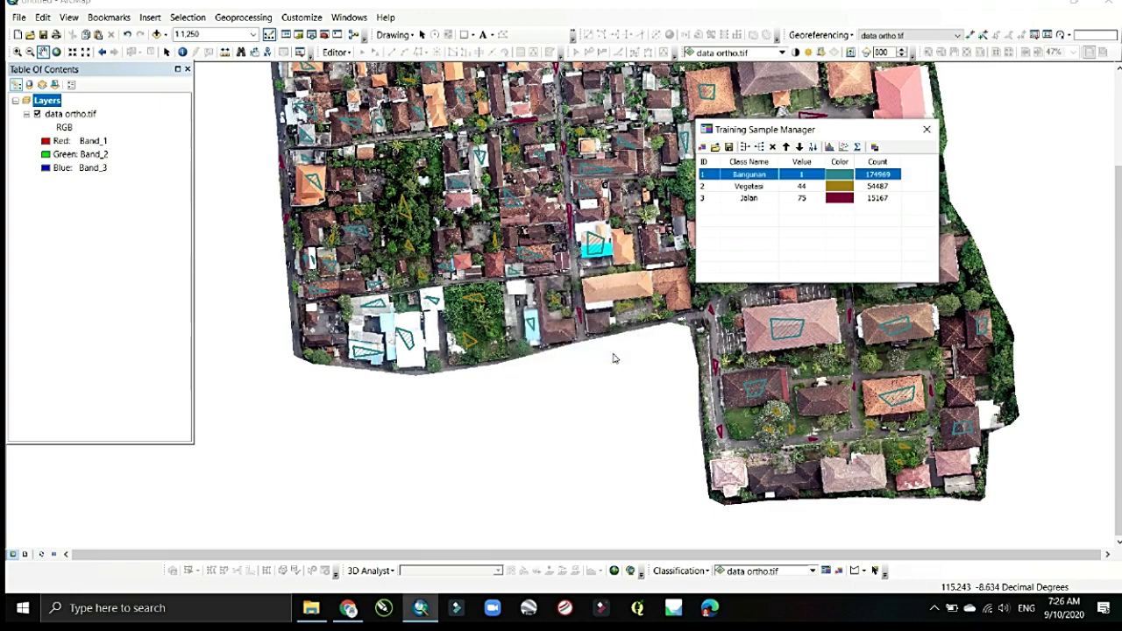
Create a signature file from the training samples as file.gsg in the GIS folder on drive D, and close the Training Sample Manager
{"action": "left_click", "coordinate": [874, 146]}
{"action": "left_click", "coordinate": [791, 337]}
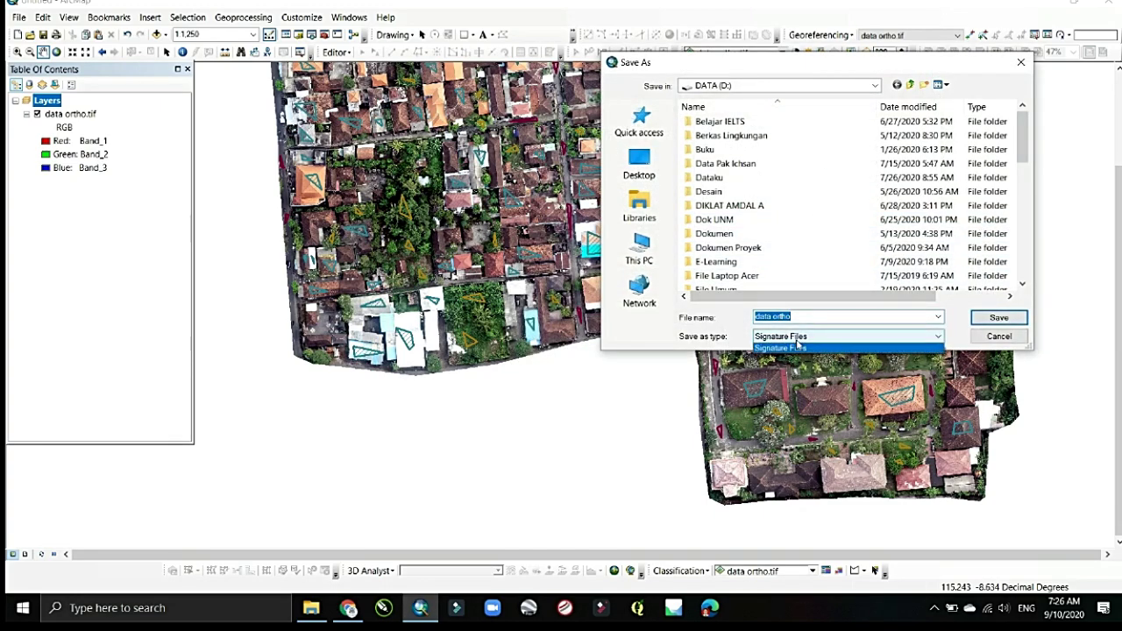
{"action": "left_click", "coordinate": [796, 340]}
{"action": "left_click_drag", "start_coordinate": [1022, 140], "coordinate": [1025, 168]}
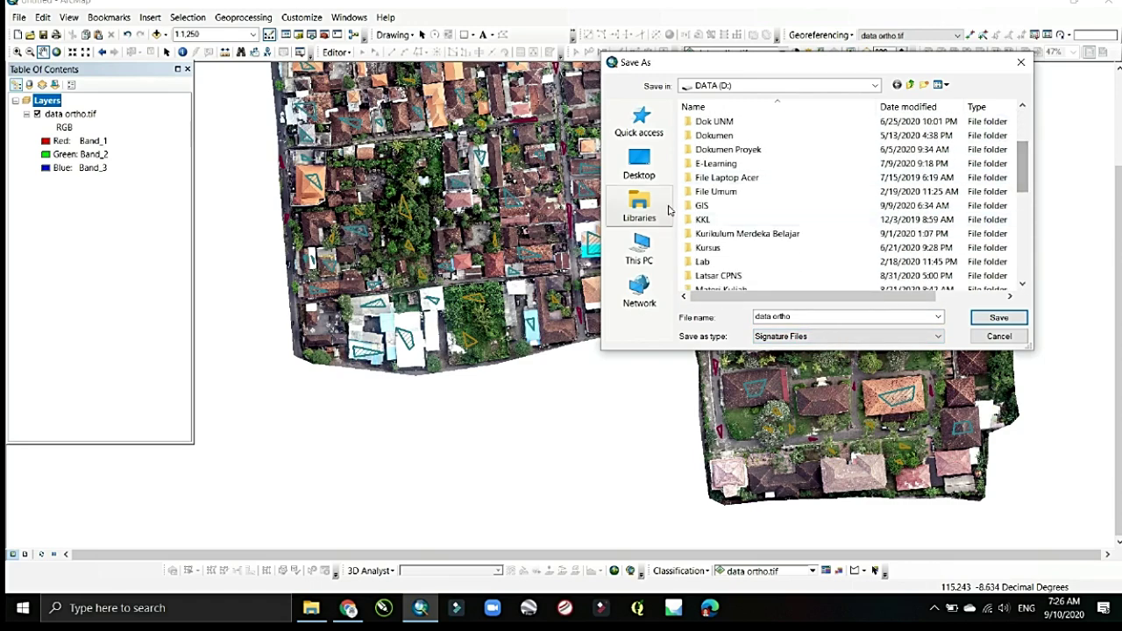
{"action": "double_click", "coordinate": [702, 205]}
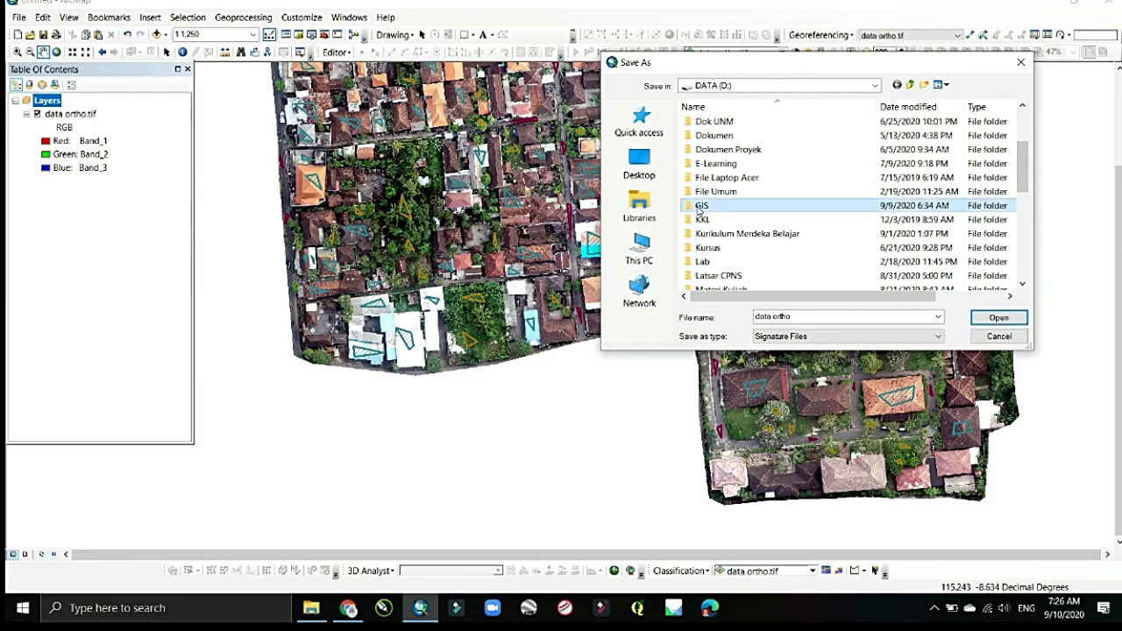
{"action": "left_click", "coordinate": [800, 318]}
{"action": "left_click", "coordinate": [804, 317]}
{"action": "left_click_drag", "start_coordinate": [804, 317], "coordinate": [740, 317]}
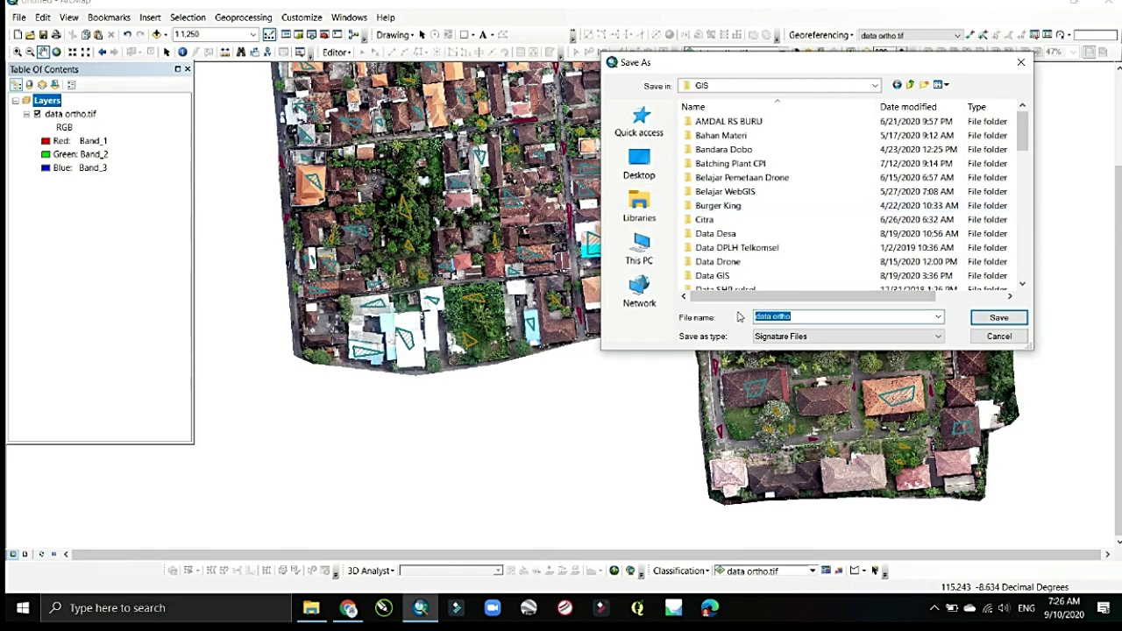
{"action": "type", "text": "si"}
{"action": "left_click", "coordinate": [997, 319]}
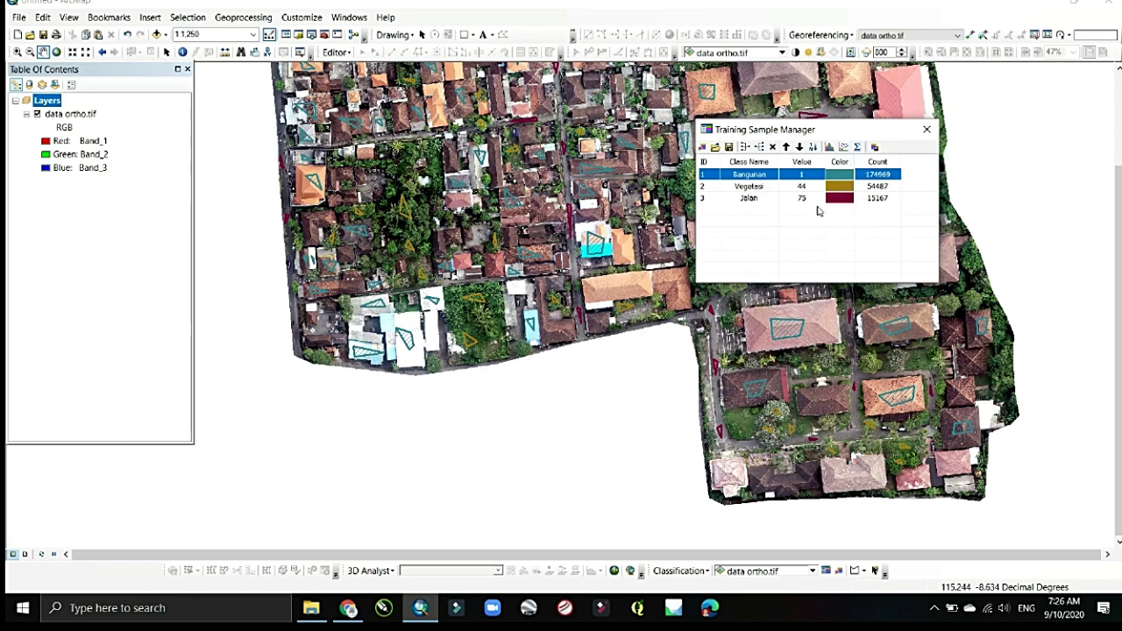
{"action": "left_click", "coordinate": [927, 132]}
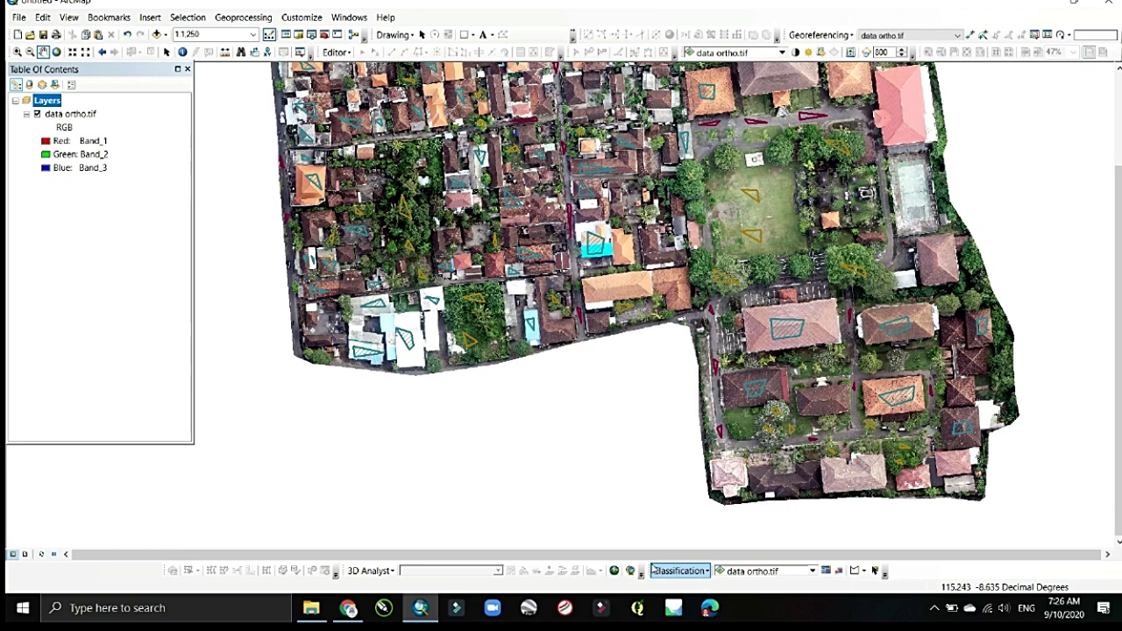
Start a Maximum Likelihood Classification with data ortho.tif listed only once as the input raster, removing any duplicate entry
{"action": "left_click", "coordinate": [707, 571]}
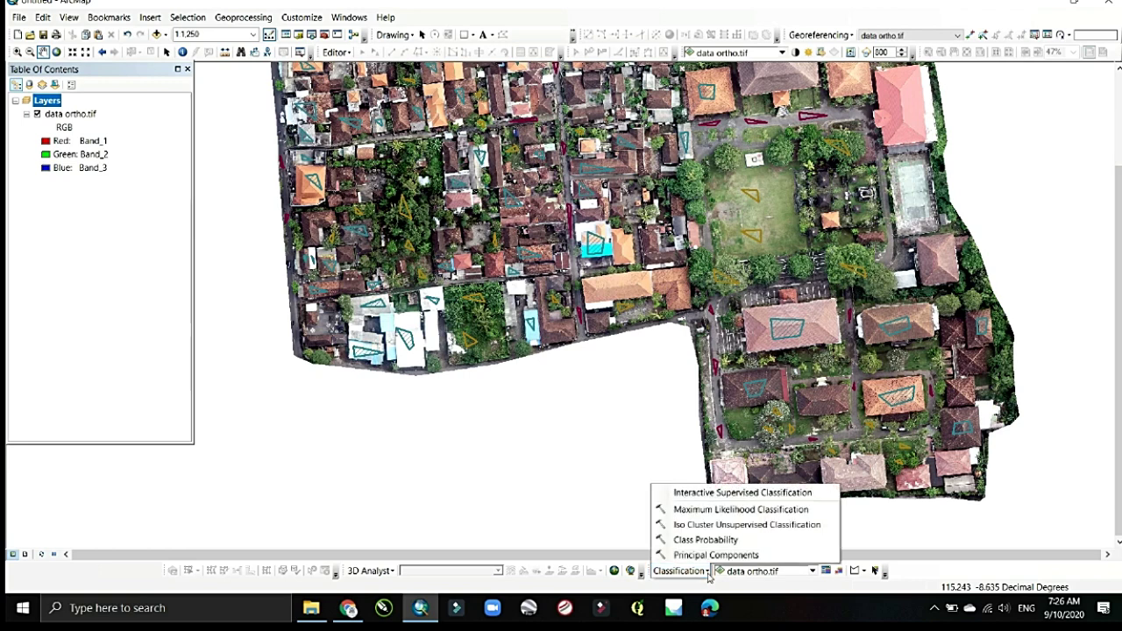
{"action": "left_click", "coordinate": [701, 510]}
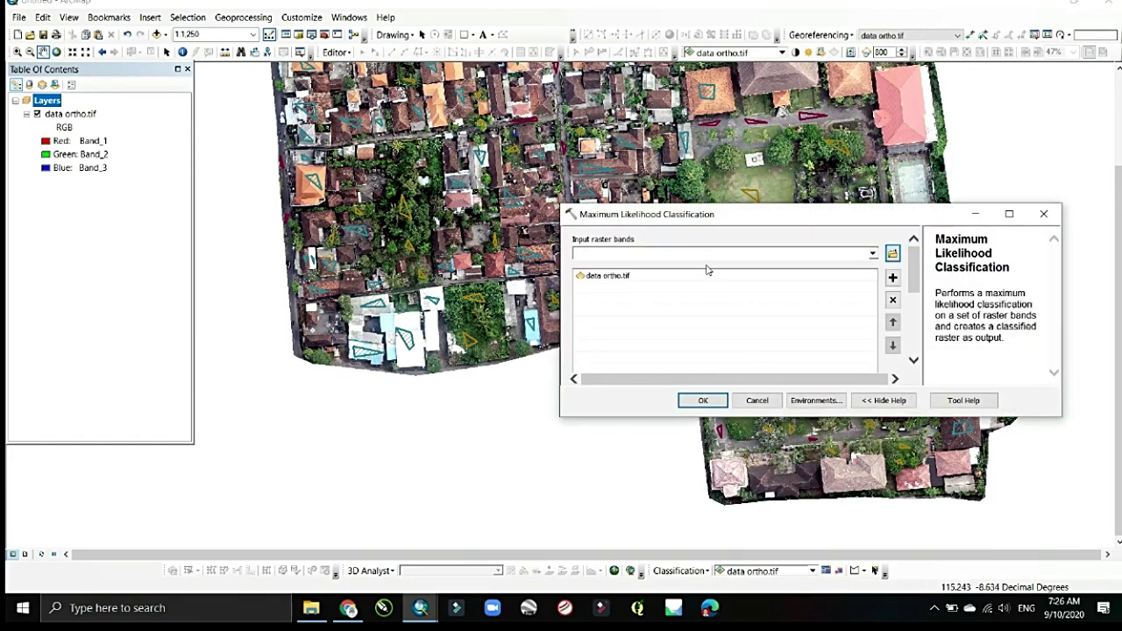
{"action": "left_click", "coordinate": [873, 255]}
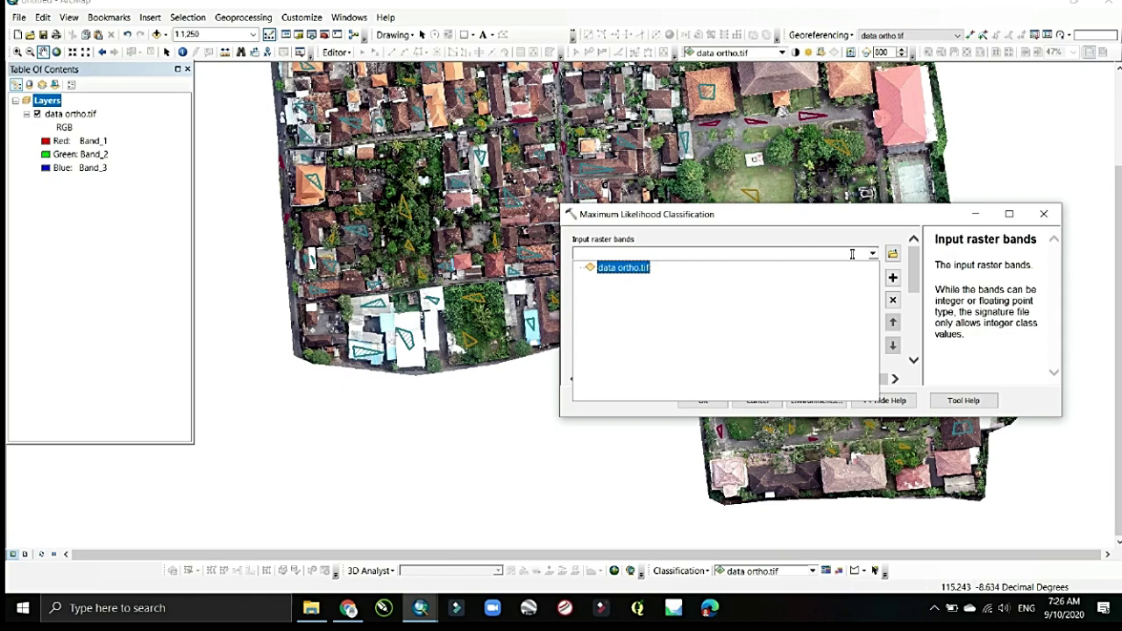
{"action": "left_click", "coordinate": [620, 267]}
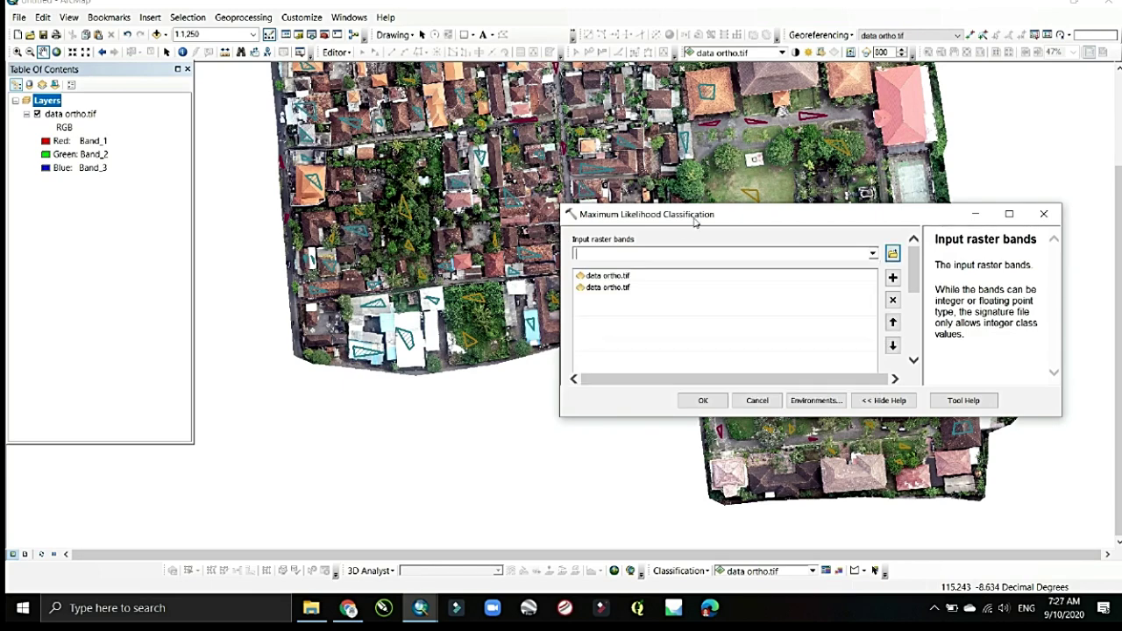
{"action": "left_click_drag", "start_coordinate": [695, 219], "coordinate": [680, 199]}
{"action": "left_click", "coordinate": [614, 267]}
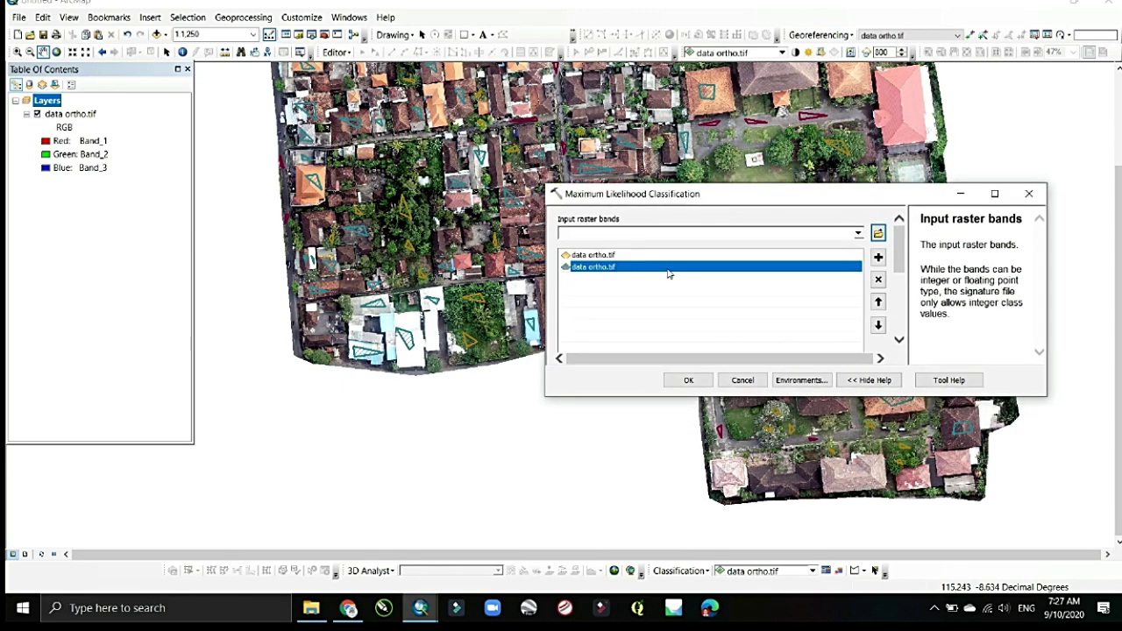
{"action": "left_click", "coordinate": [878, 279]}
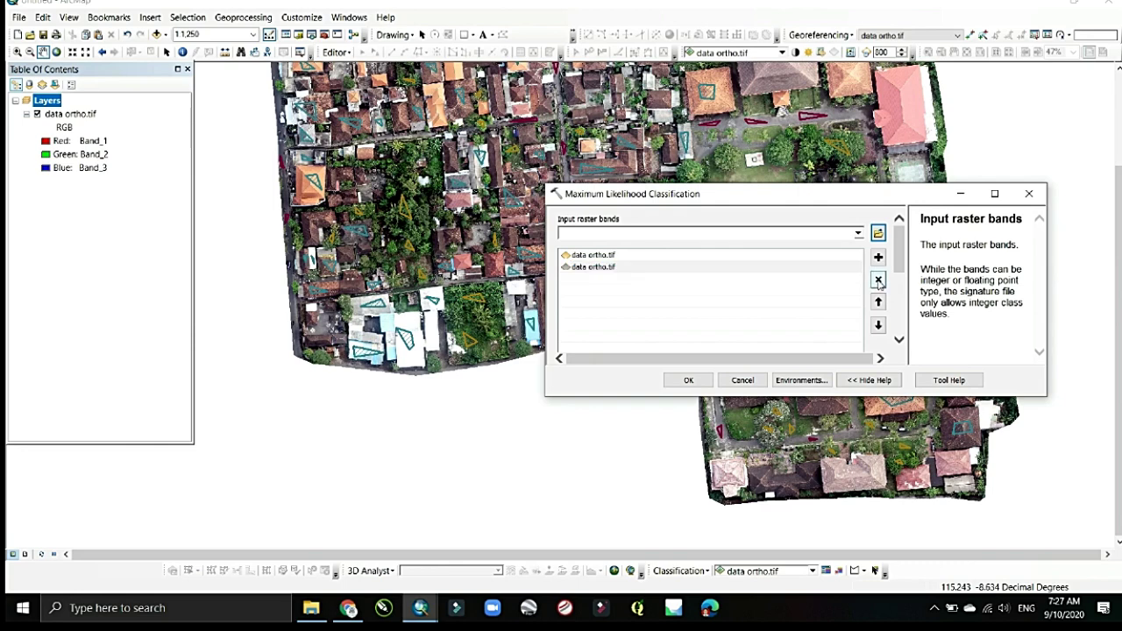
{"action": "left_click", "coordinate": [593, 259]}
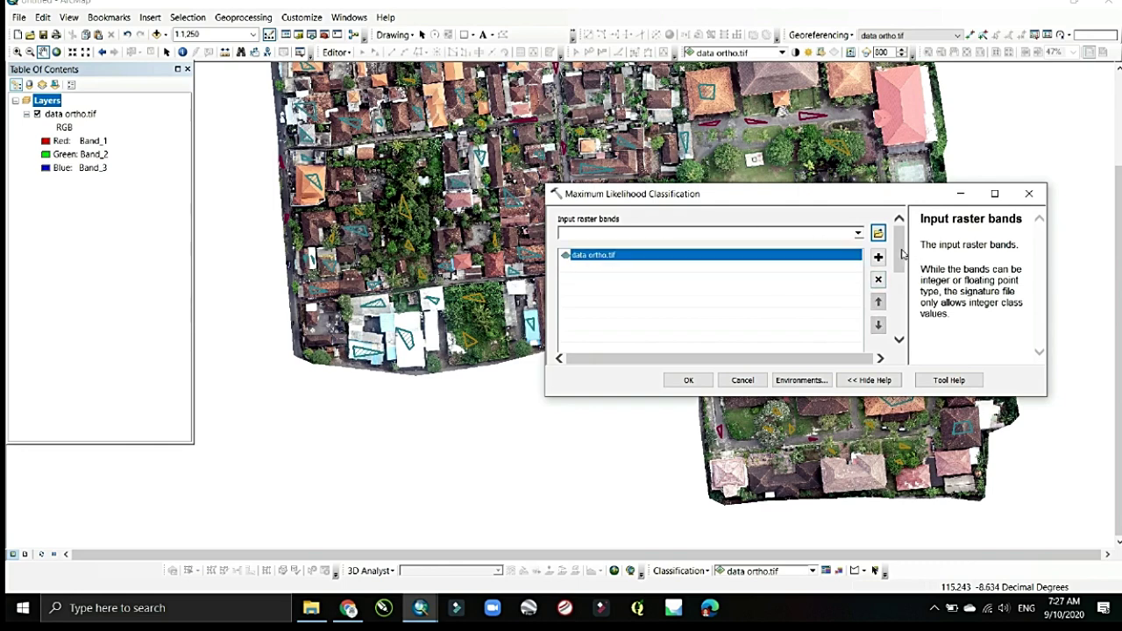
Set file.gsg from the D:\GIS folder as the input signature file of the classification
{"action": "scroll", "coordinate": [903, 253], "scroll_direction": "down", "scroll_amount": 5}
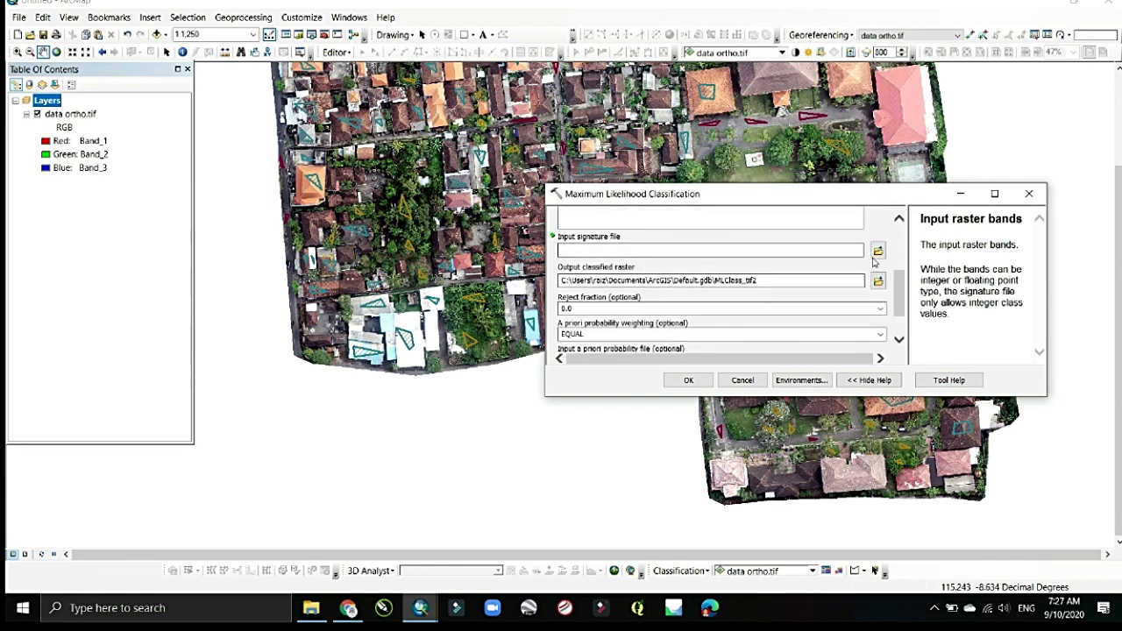
{"action": "left_click", "coordinate": [877, 251]}
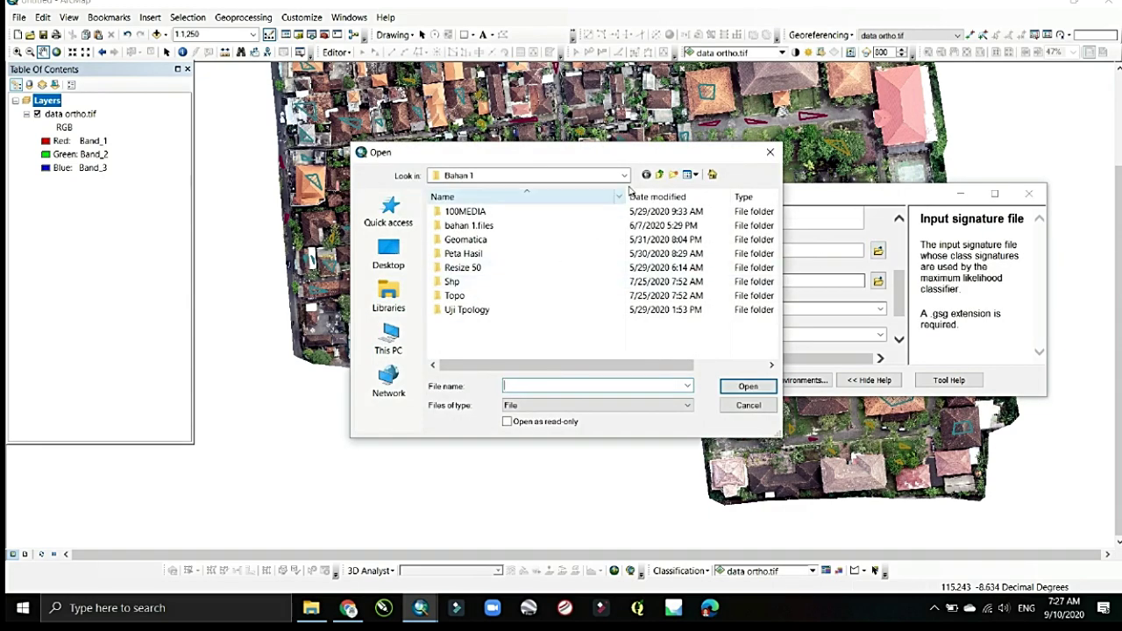
{"action": "left_click", "coordinate": [660, 174]}
{"action": "left_click", "coordinate": [661, 174]}
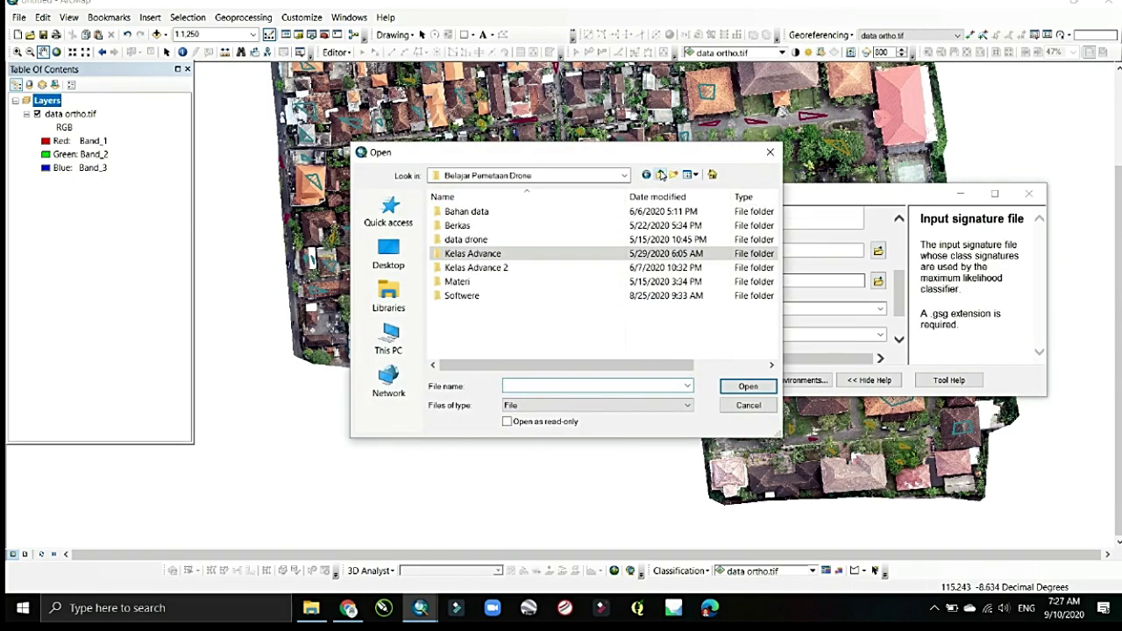
{"action": "left_click", "coordinate": [660, 174]}
{"action": "left_click_drag", "start_coordinate": [768, 219], "coordinate": [771, 335]}
{"action": "left_click", "coordinate": [451, 353]}
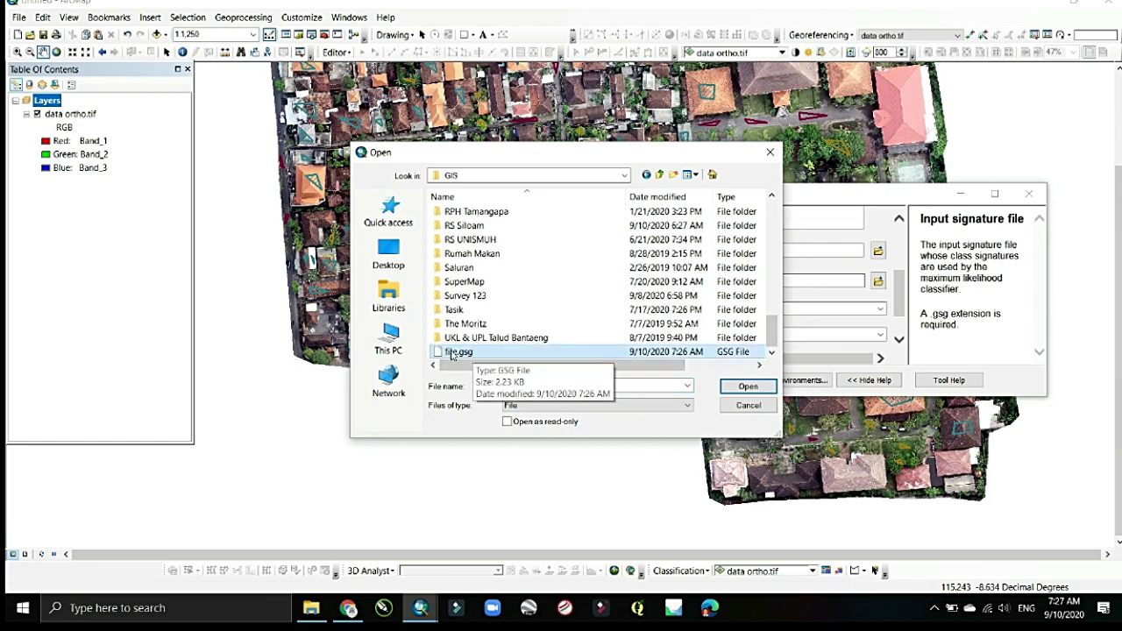
{"action": "left_click", "coordinate": [747, 387]}
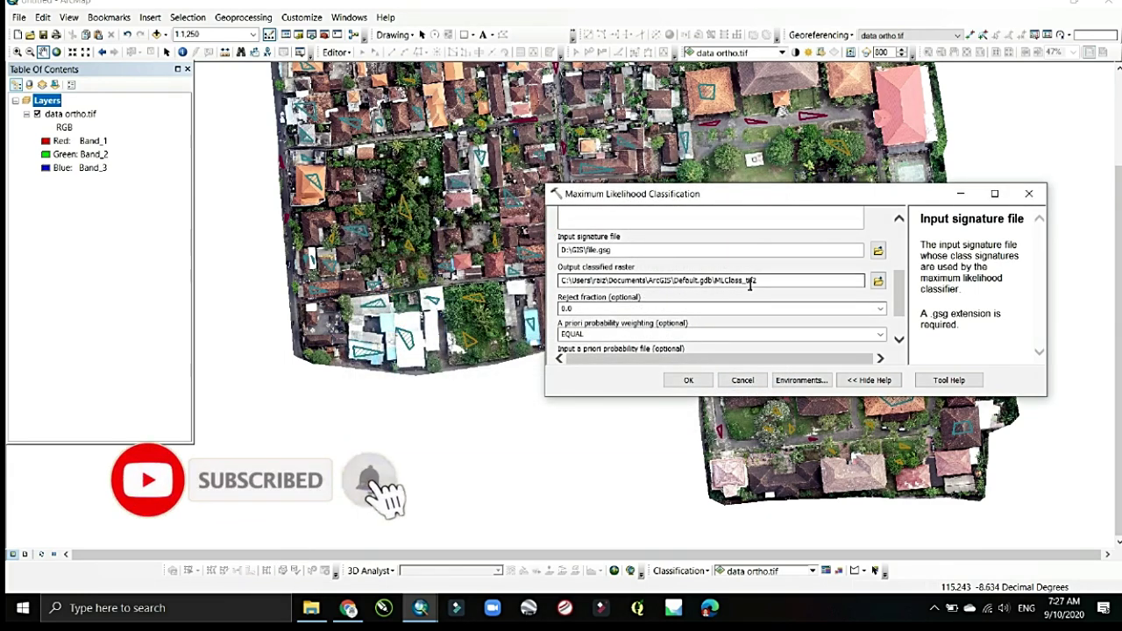
Run the classification to the output raster MLClass_tif2 in Default.gdb, with reject fraction 0.0 and EQUAL a priori weighting
{"action": "scroll", "coordinate": [901, 294], "scroll_direction": "down", "scroll_amount": 1}
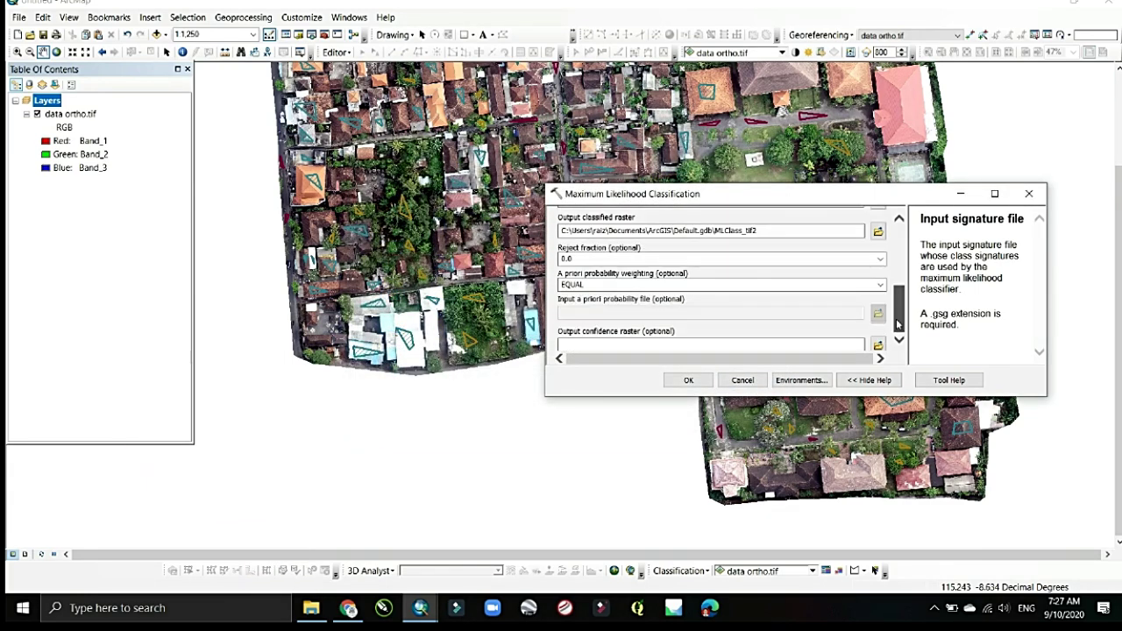
{"action": "left_click_drag", "start_coordinate": [903, 290], "coordinate": [885, 319]}
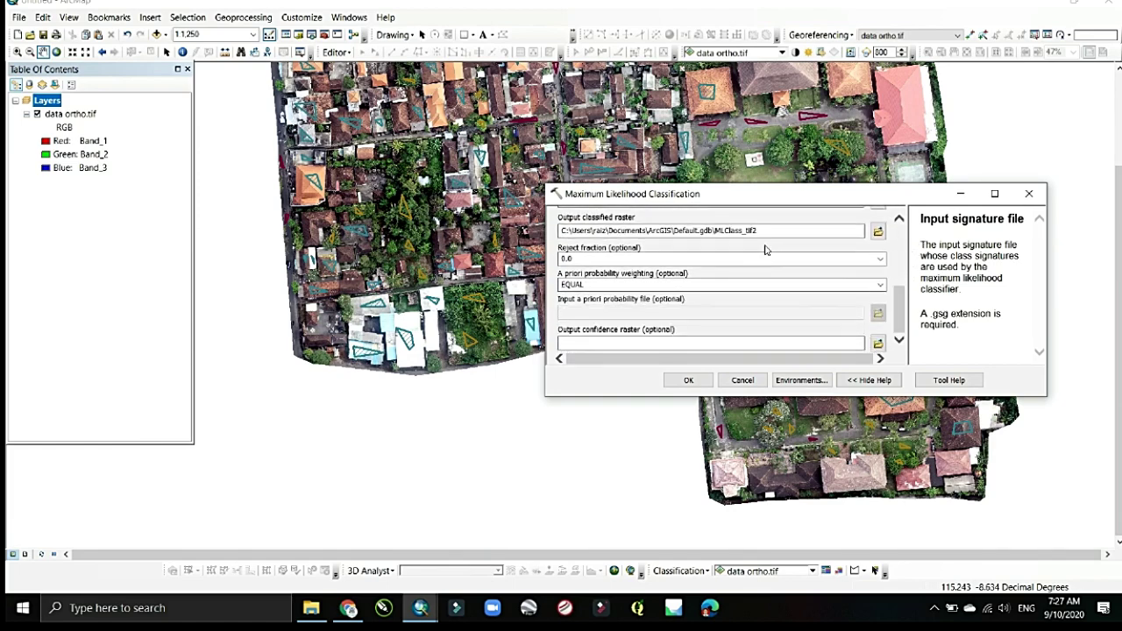
{"action": "left_click", "coordinate": [688, 381]}
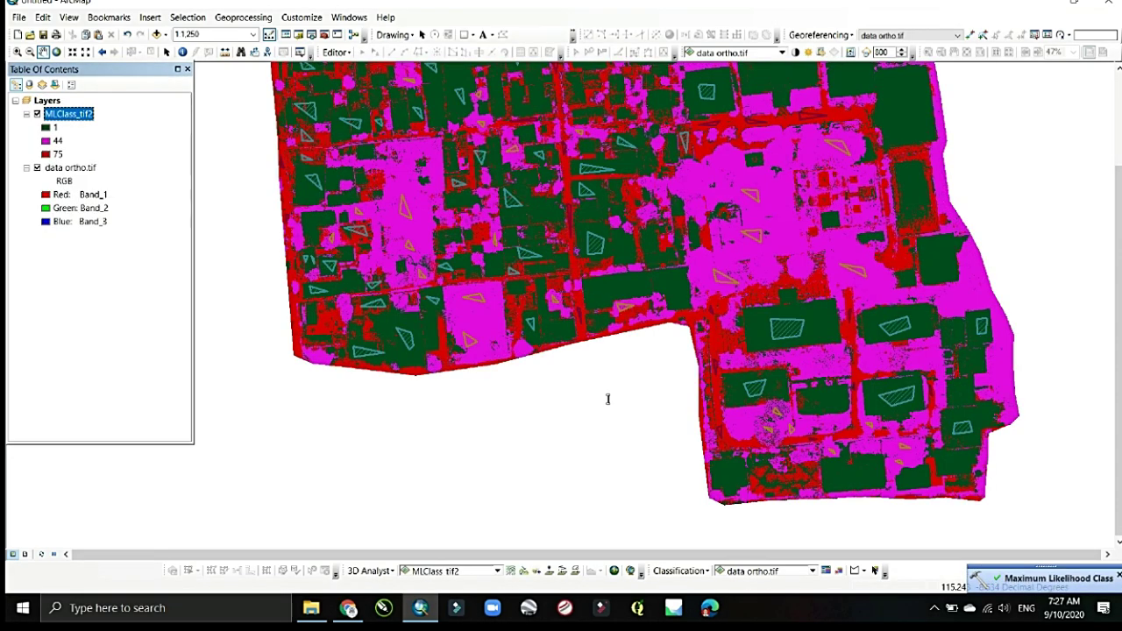
Open the Training Sample Manager and place it beside the classified raster to compare class names with the raster values
{"action": "left_click_drag", "start_coordinate": [614, 172], "coordinate": [554, 267]}
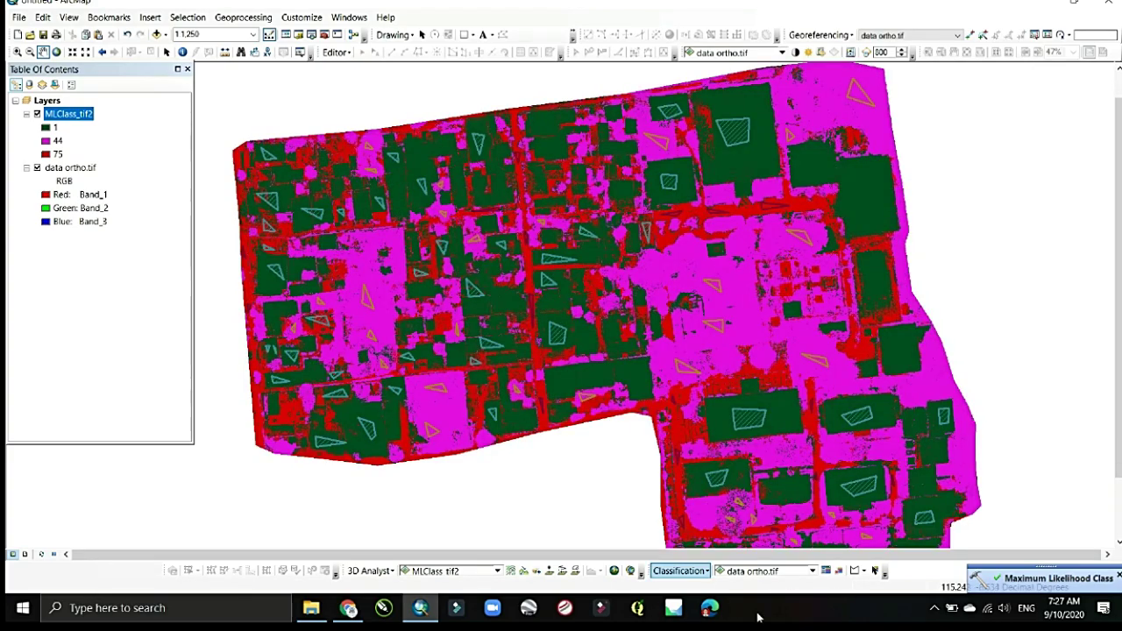
{"action": "left_click", "coordinate": [828, 573]}
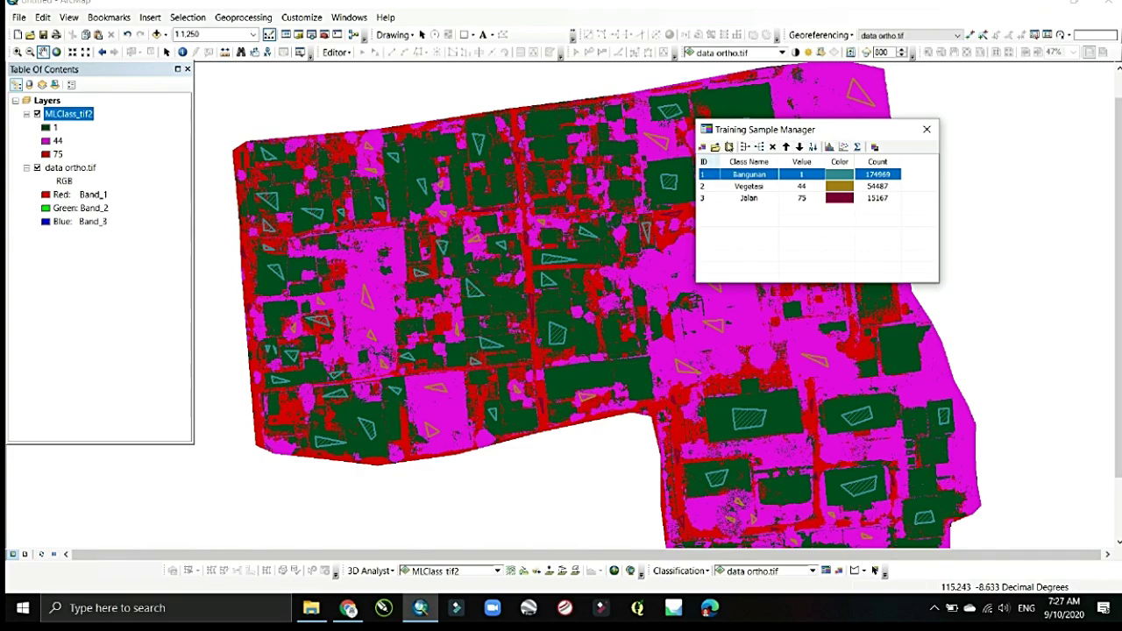
{"action": "left_click_drag", "start_coordinate": [787, 131], "coordinate": [982, 133]}
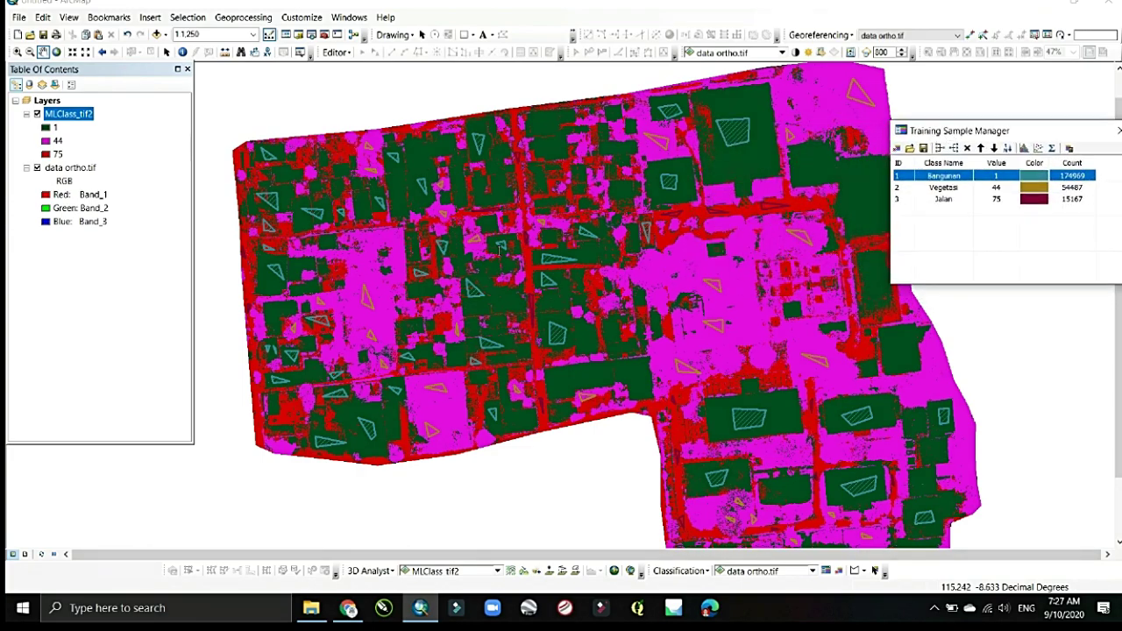
Set MLClass_tif2 as the target layer for the raster display effects in place of data ortho.tif
{"action": "left_click", "coordinate": [783, 53]}
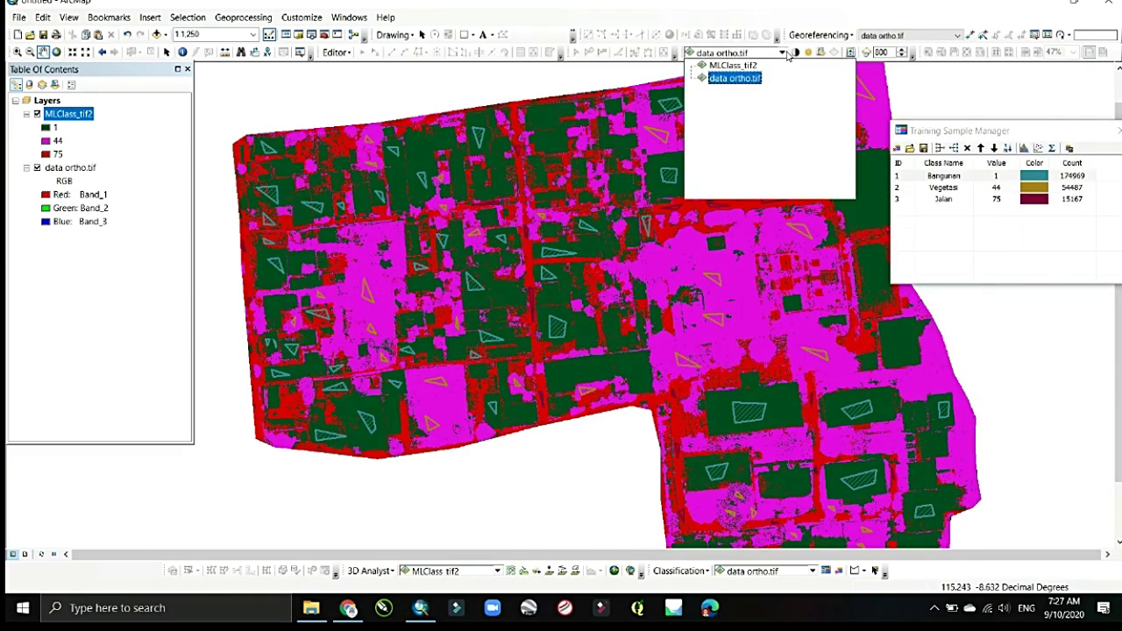
{"action": "left_click", "coordinate": [785, 54]}
{"action": "left_click", "coordinate": [782, 52]}
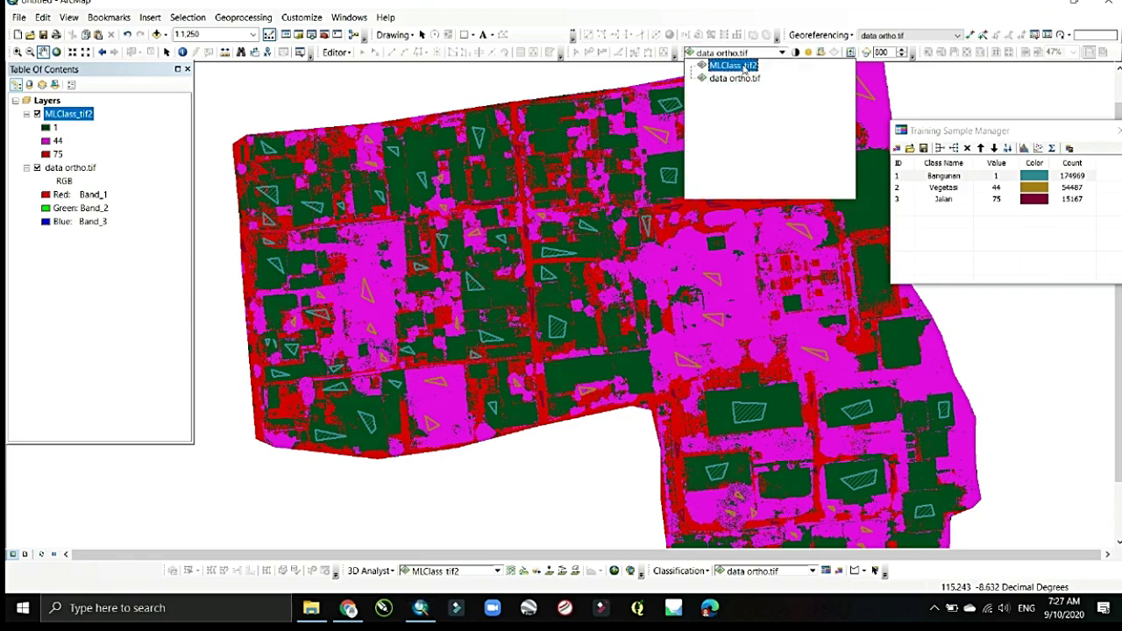
{"action": "left_click", "coordinate": [743, 67]}
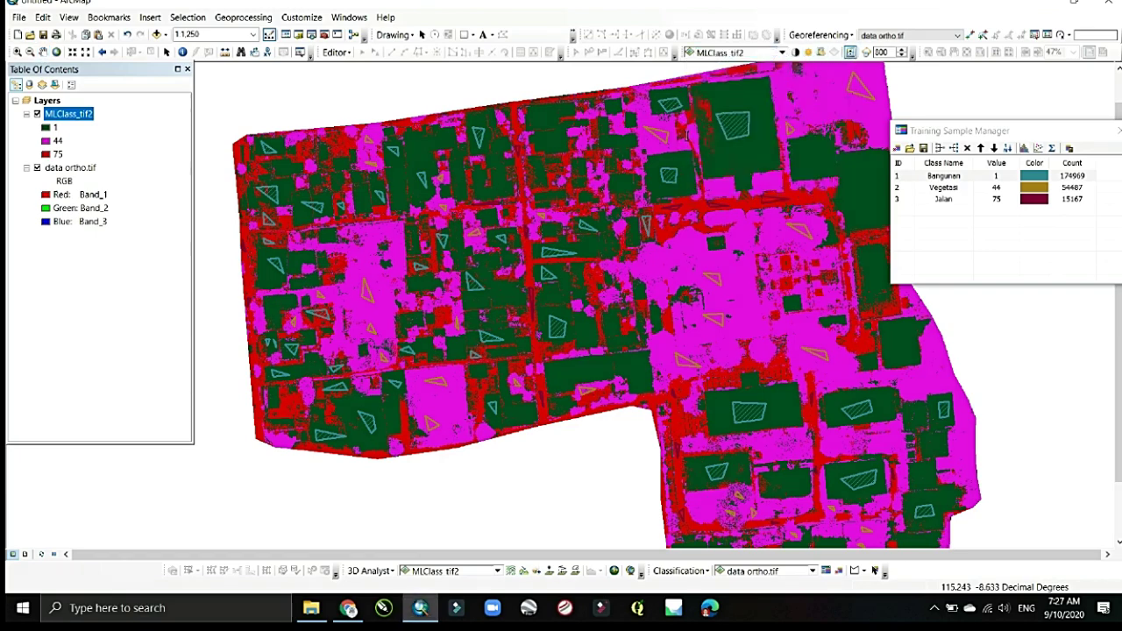
Swipe the classified raster against the orthophoto and close the Training Sample Manager
{"action": "left_click_drag", "start_coordinate": [675, 193], "coordinate": [675, 151]}
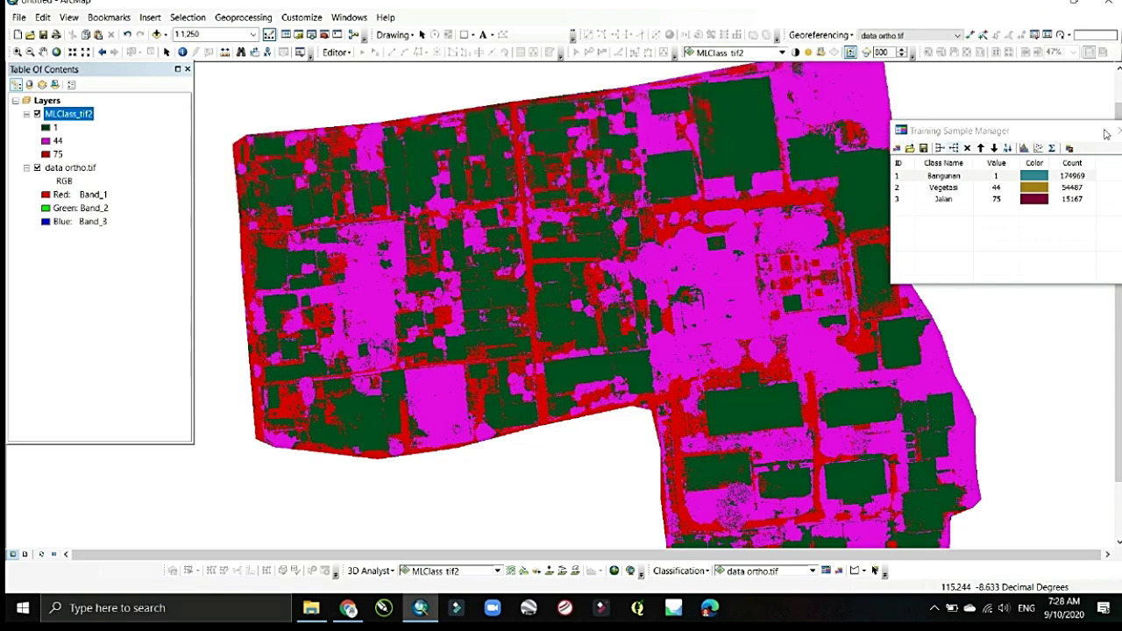
{"action": "left_click_drag", "start_coordinate": [1107, 134], "coordinate": [995, 143]}
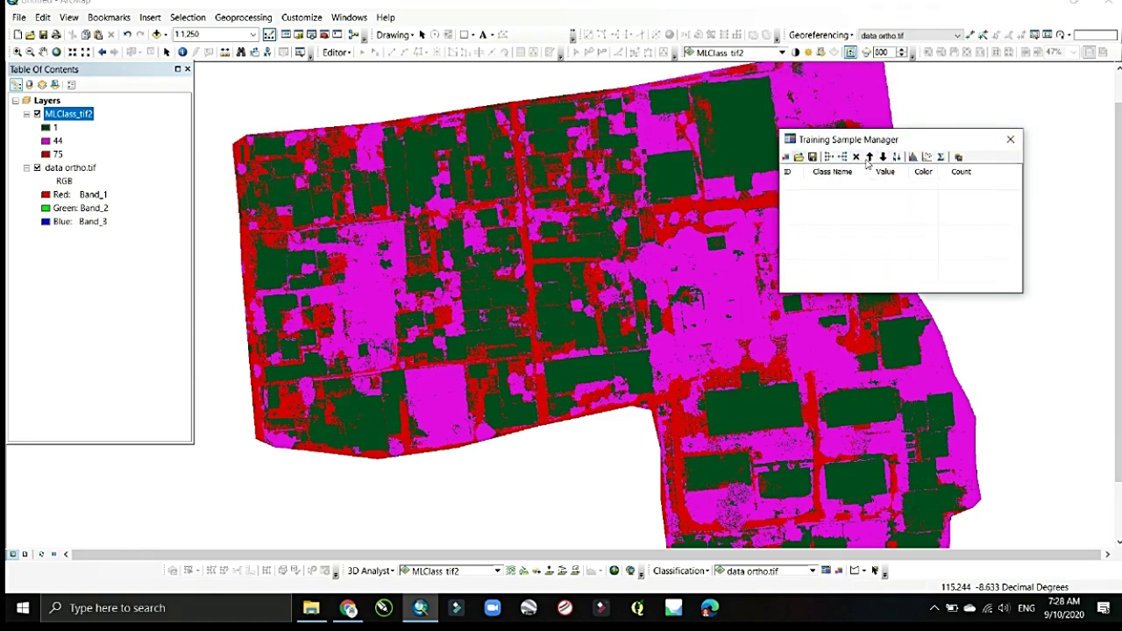
{"action": "left_click", "coordinate": [1009, 141]}
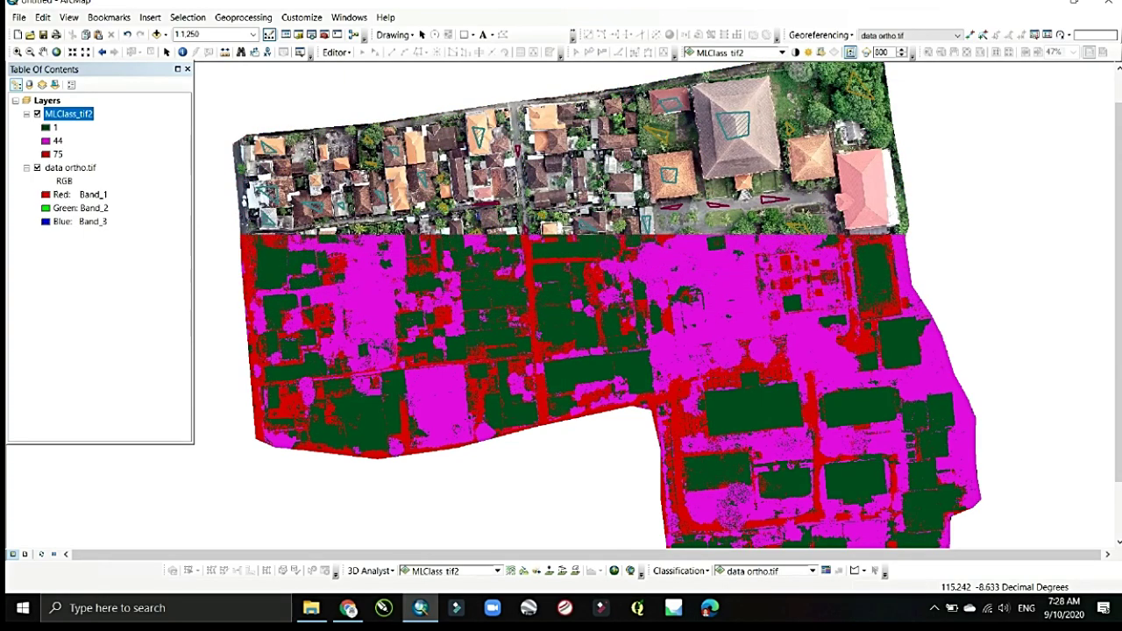
{"action": "right_click", "coordinate": [88, 112]}
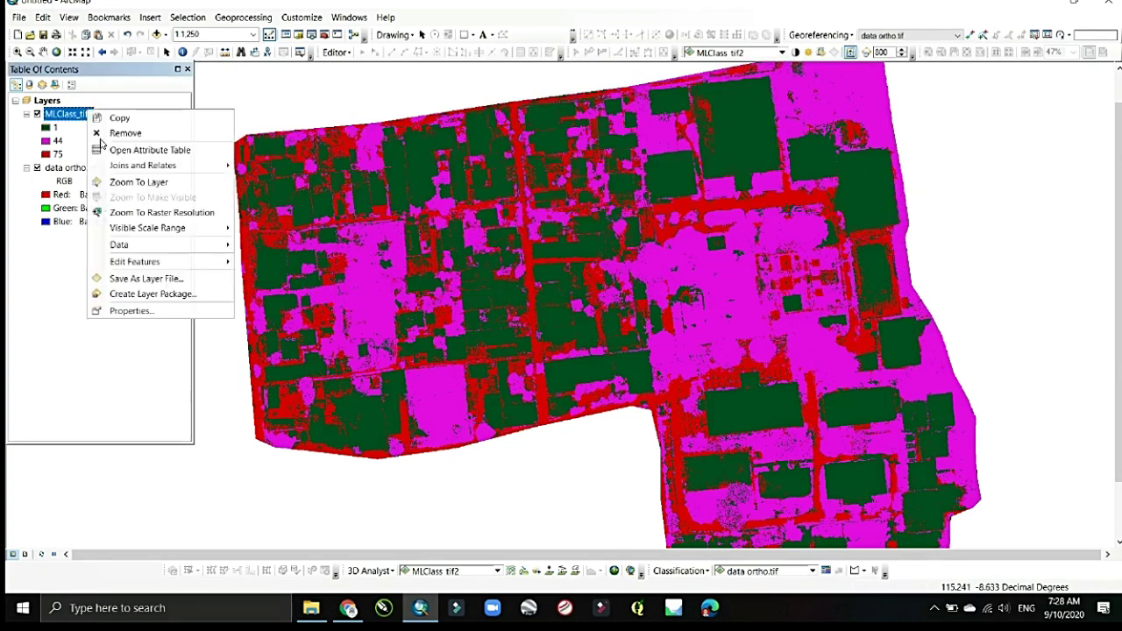
{"action": "left_click", "coordinate": [131, 312]}
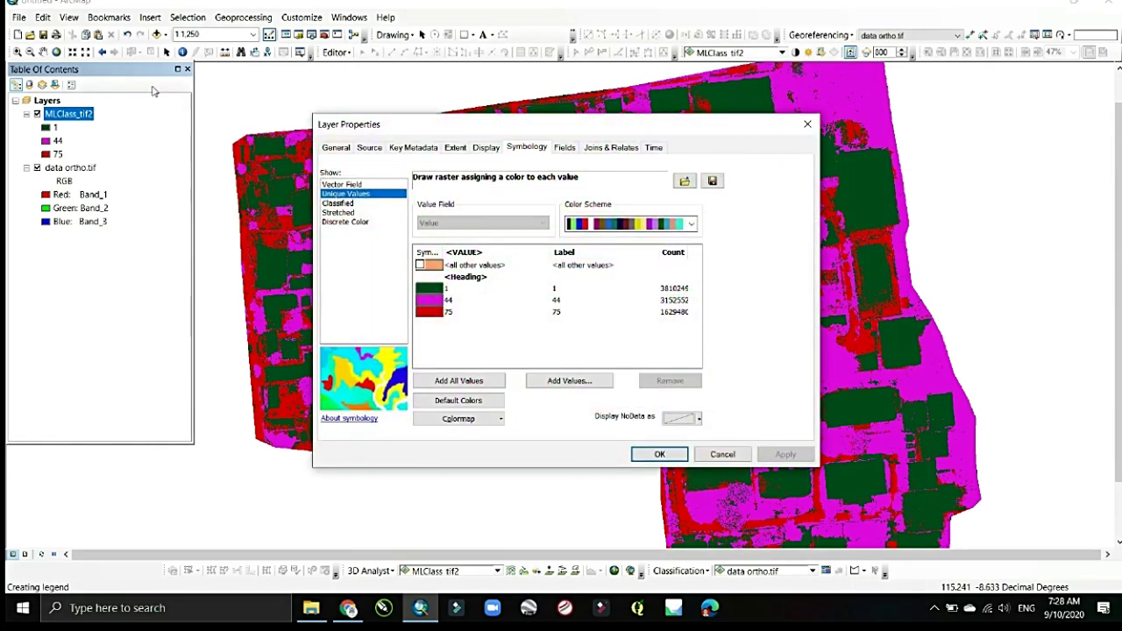
{"action": "left_click", "coordinate": [812, 129]}
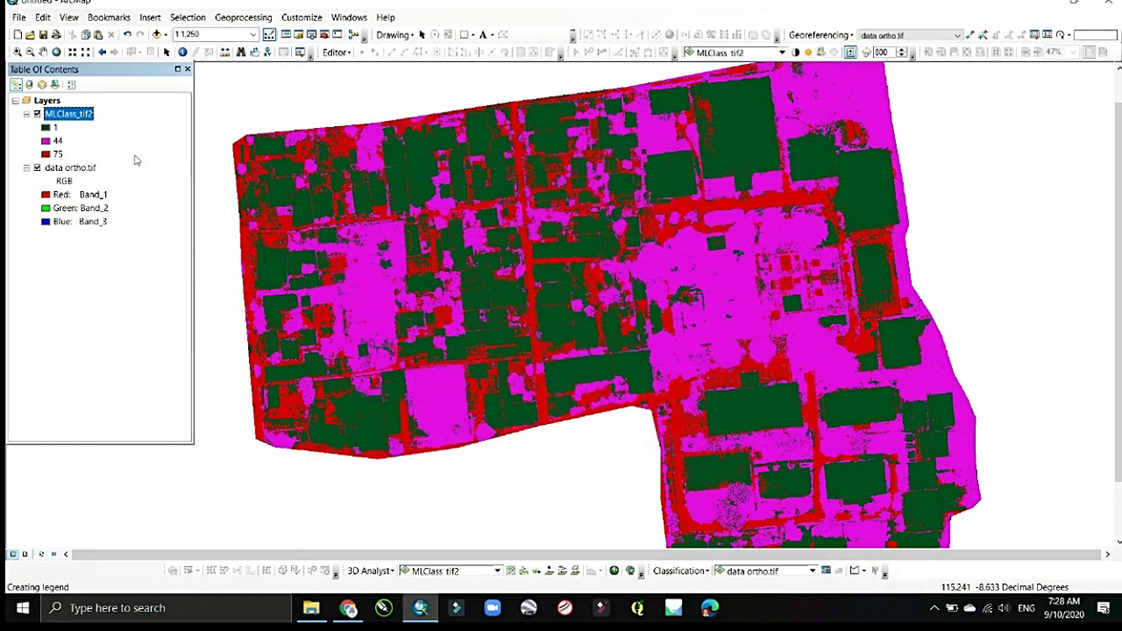
Recolor the MLClass_tif2 unique values: orange for value 1, bright green for value 44 and dark gray for value 75
{"action": "right_click", "coordinate": [83, 120]}
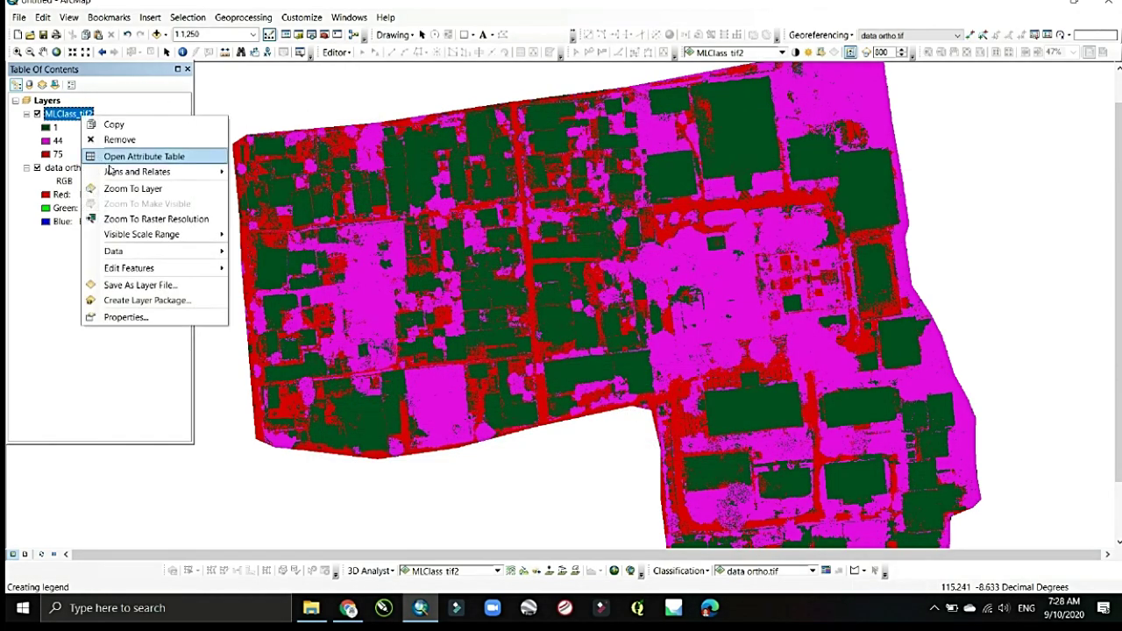
{"action": "left_click", "coordinate": [112, 323]}
{"action": "left_click_drag", "start_coordinate": [446, 138], "coordinate": [123, 154]}
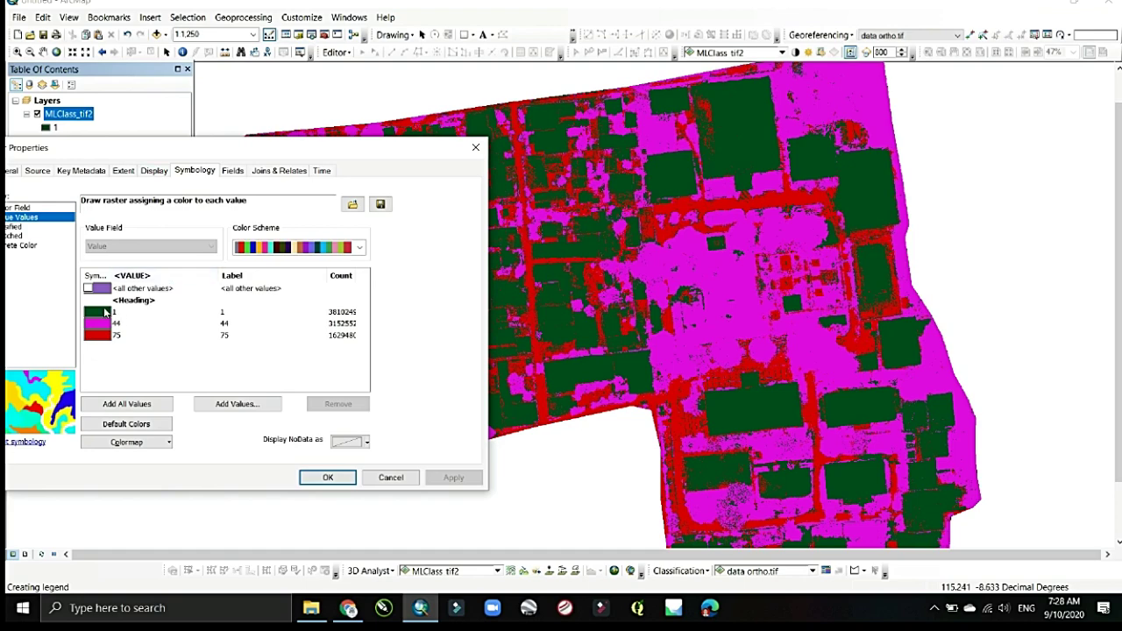
{"action": "left_click", "coordinate": [104, 312]}
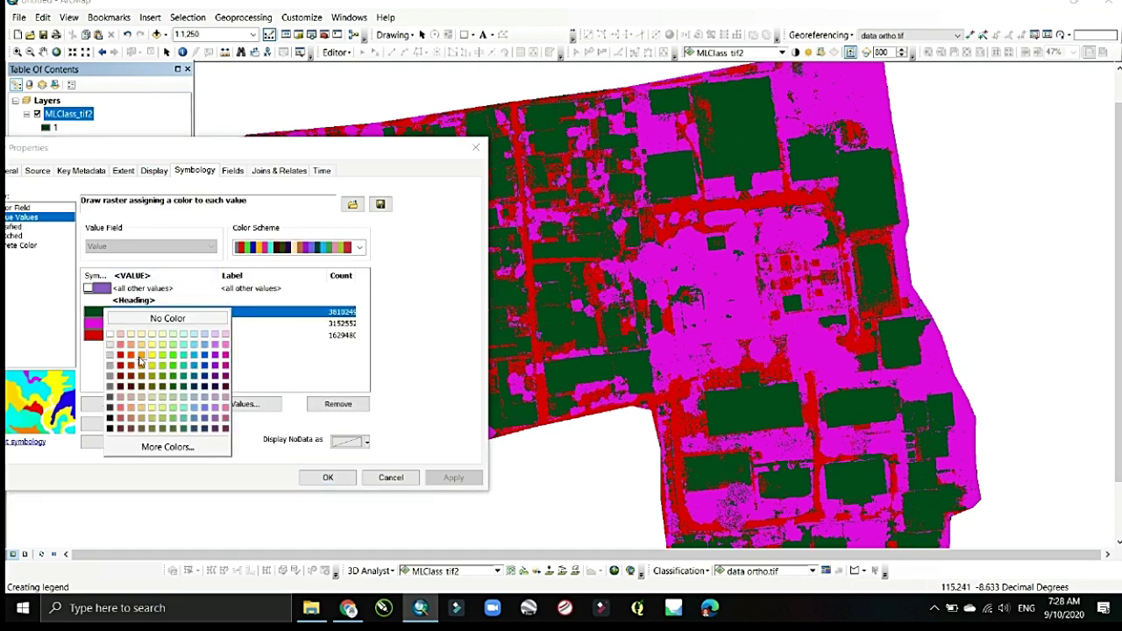
{"action": "left_click", "coordinate": [140, 361]}
{"action": "left_click", "coordinate": [104, 324]}
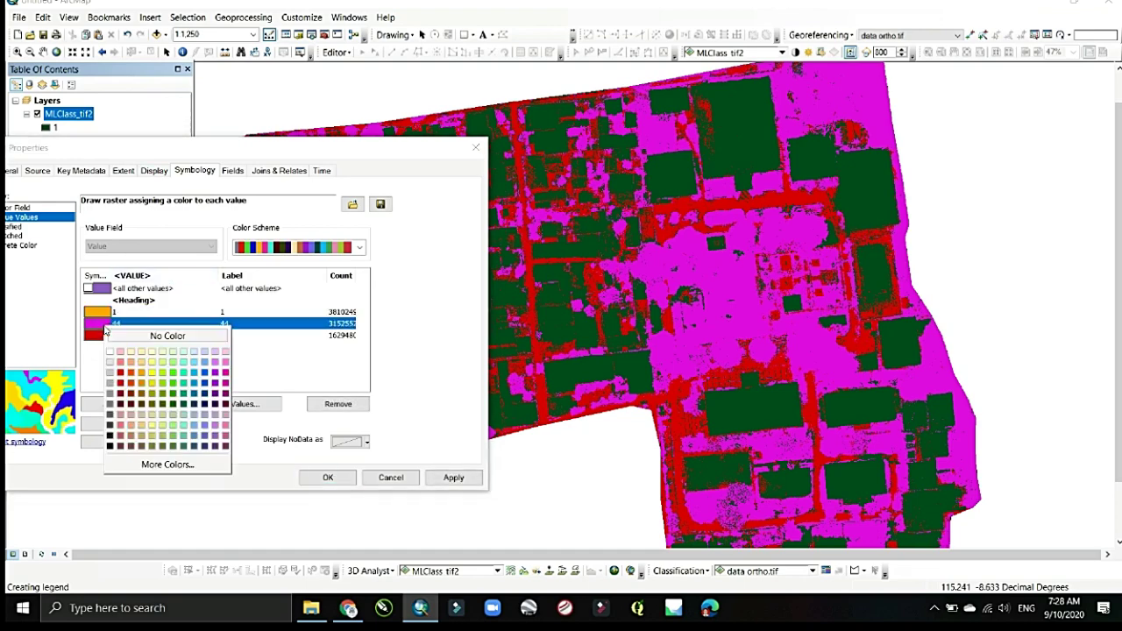
{"action": "left_click", "coordinate": [169, 383]}
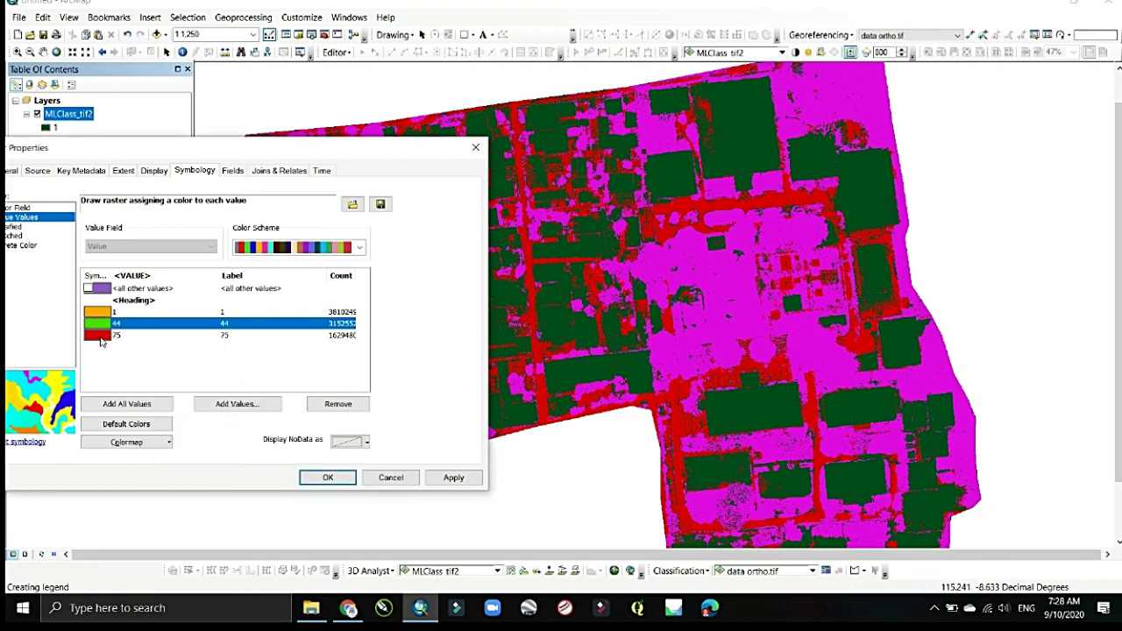
{"action": "left_click", "coordinate": [102, 336]}
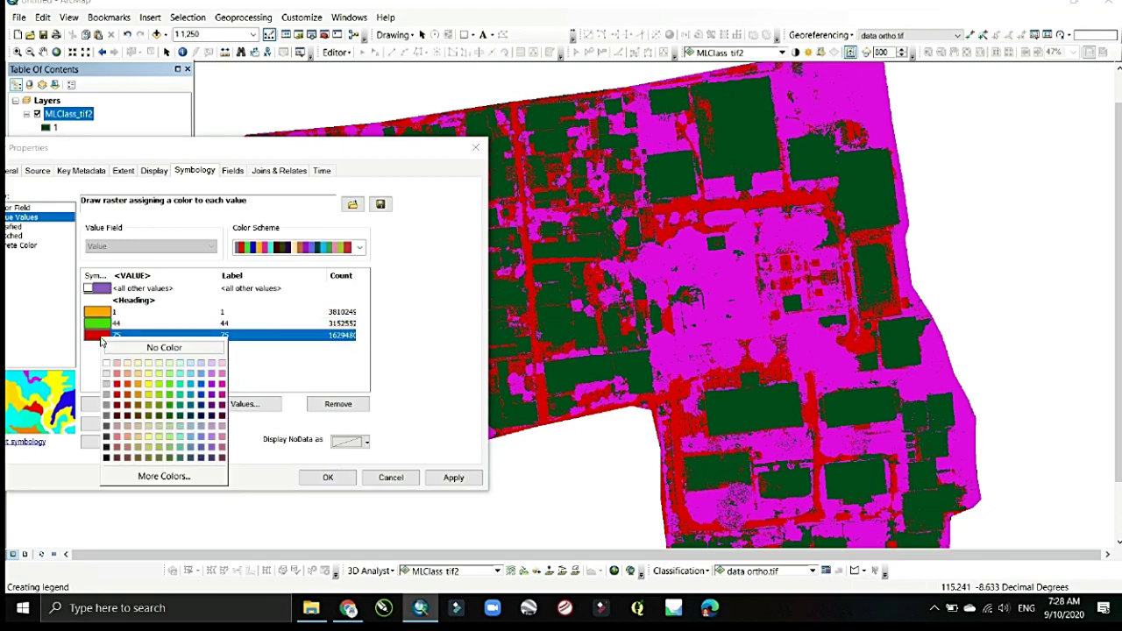
{"action": "left_click", "coordinate": [107, 427]}
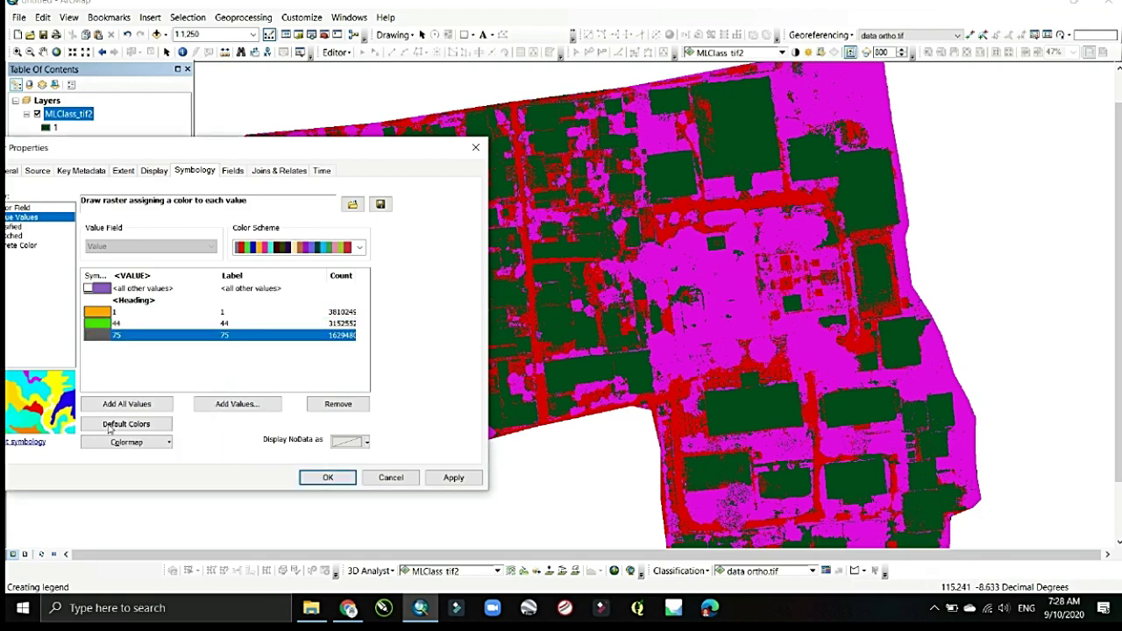
{"action": "left_click", "coordinate": [321, 479]}
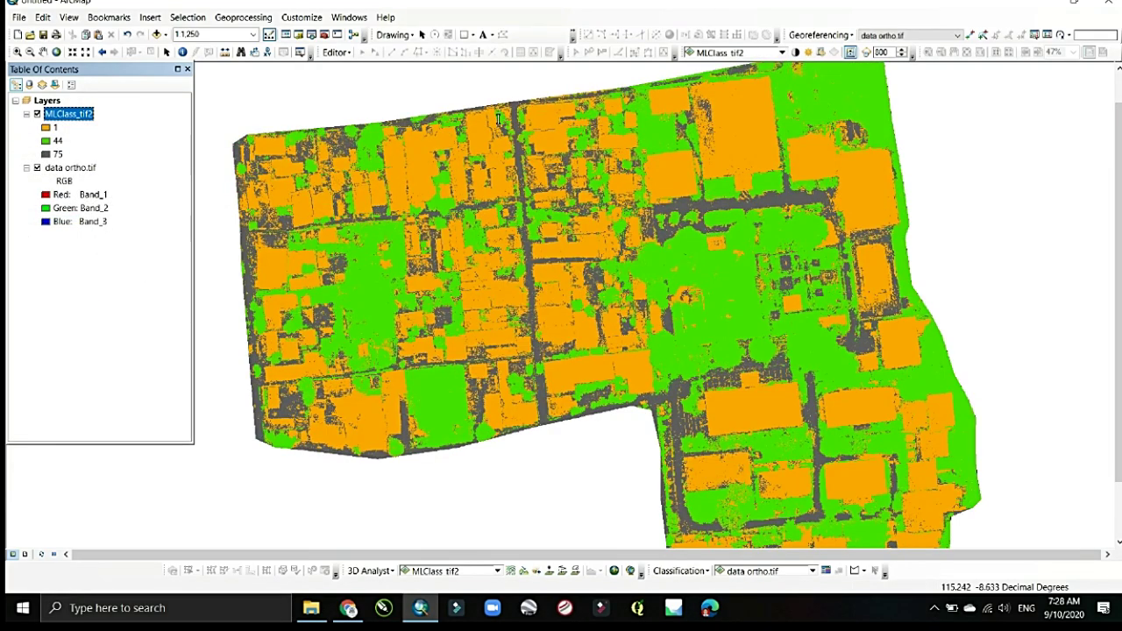
Swipe the recolored MLClass_tif2 layer over its northern and southern parts to compare it with the orthophoto
{"action": "left_click_drag", "start_coordinate": [488, 151], "coordinate": [767, 90]}
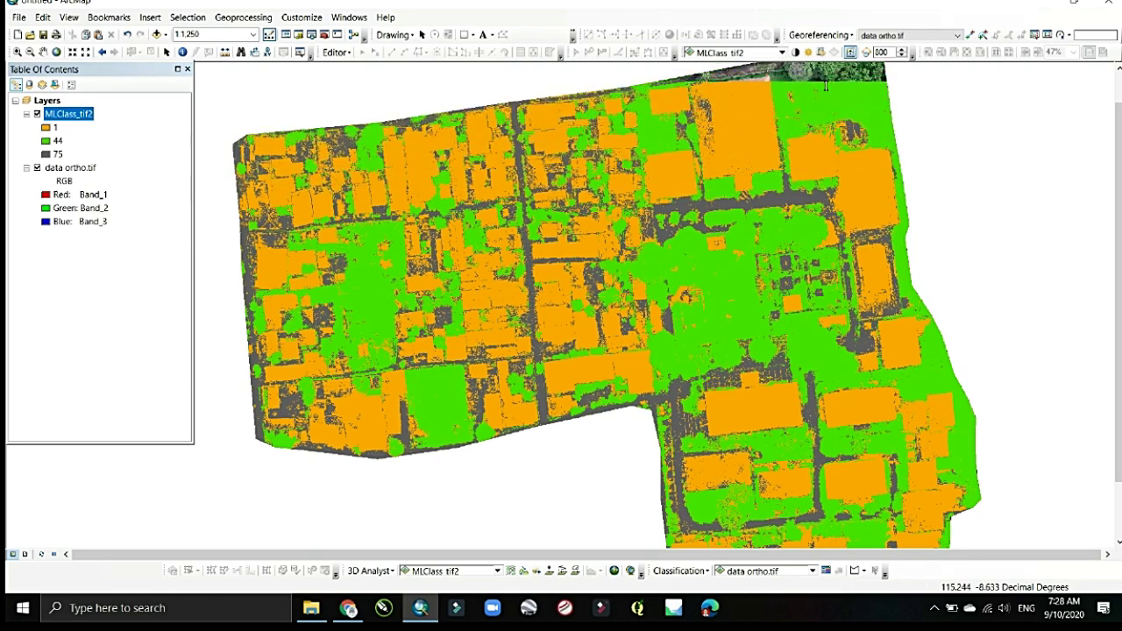
{"action": "left_click_drag", "start_coordinate": [833, 105], "coordinate": [838, 63]}
{"action": "key", "text": "Down"}
{"action": "left_click_drag", "start_coordinate": [791, 336], "coordinate": [850, 435]}
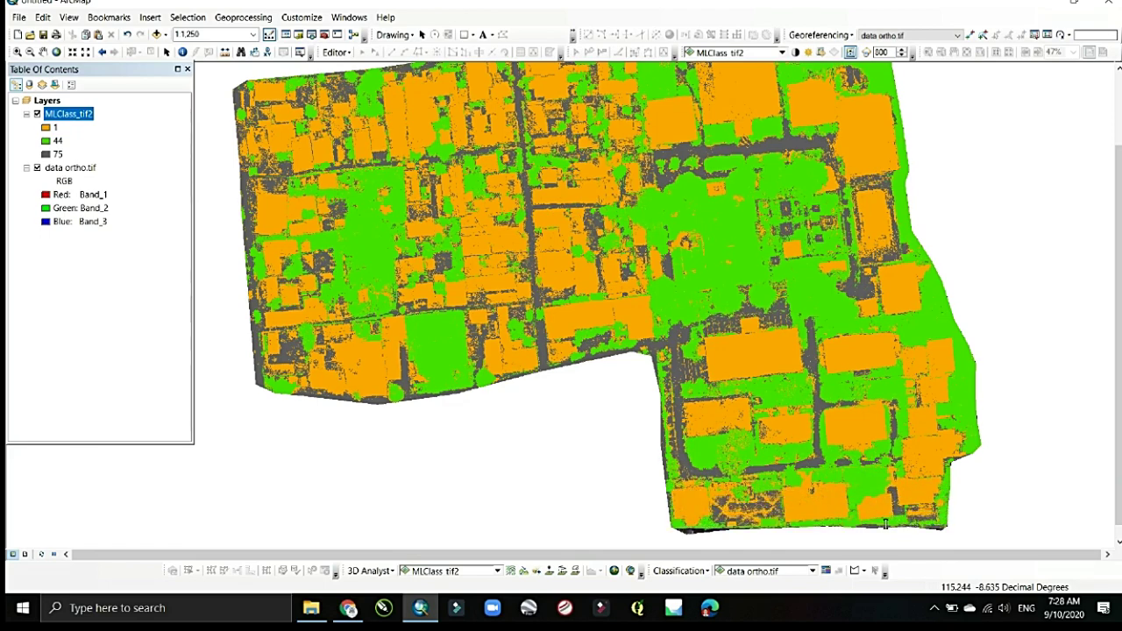
{"action": "left_click_drag", "start_coordinate": [885, 524], "coordinate": [824, 247]}
Change the symbol color of value 75 in MLClass_tif2 to a lighter gray
{"action": "double_click", "coordinate": [46, 155]}
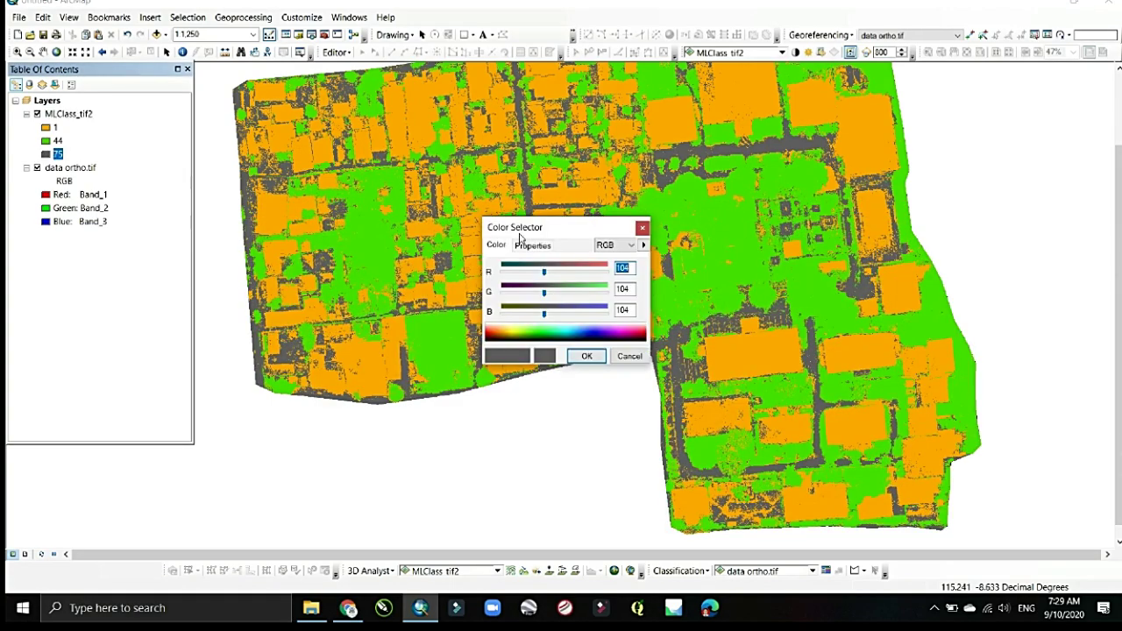
{"action": "left_click", "coordinate": [641, 228]}
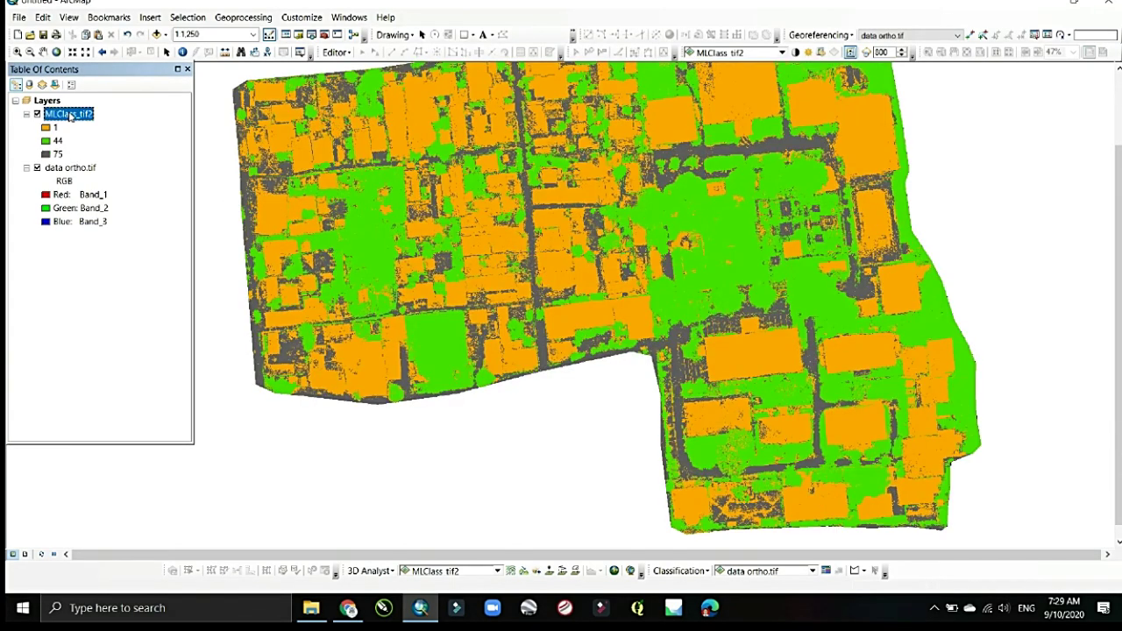
{"action": "right_click", "coordinate": [70, 115]}
{"action": "left_click", "coordinate": [127, 314]}
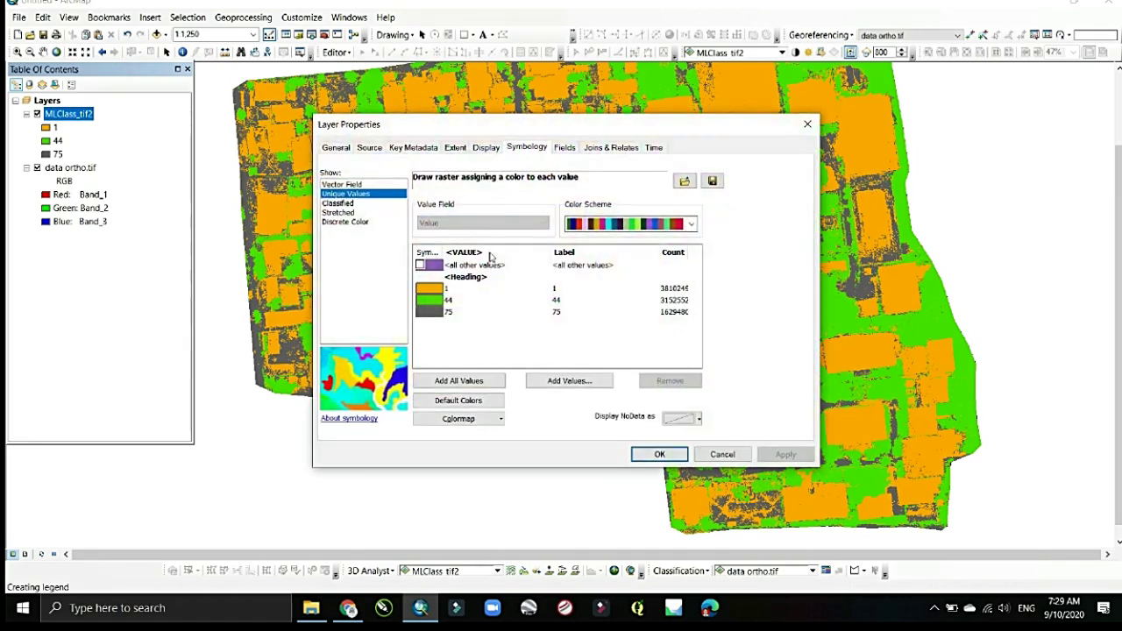
{"action": "left_click", "coordinate": [429, 312]}
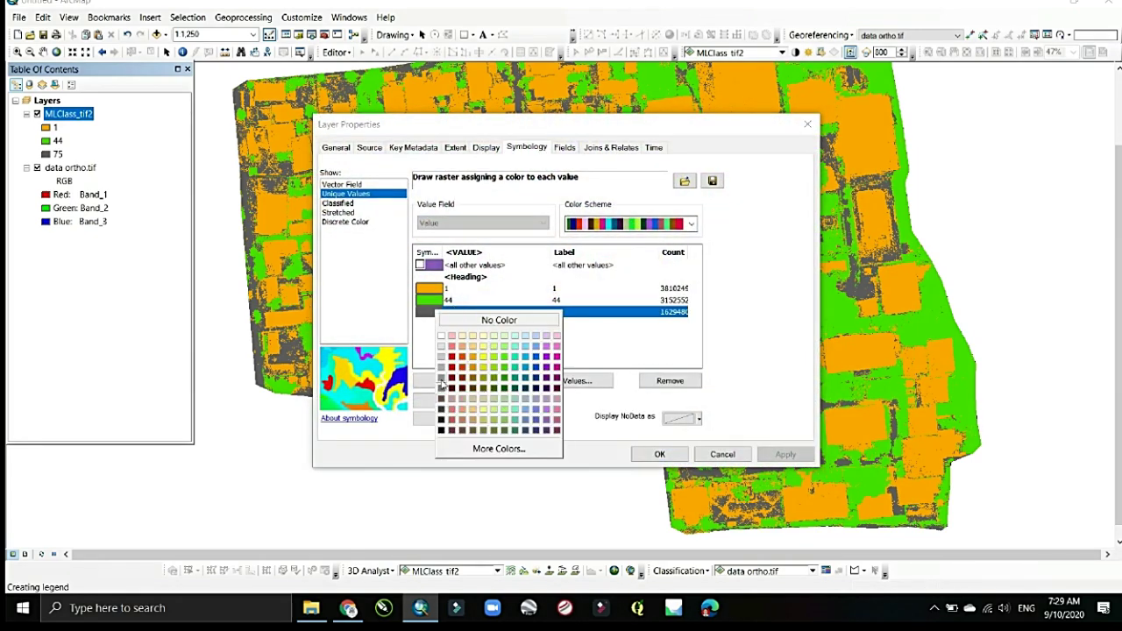
{"action": "left_click", "coordinate": [441, 378]}
{"action": "left_click", "coordinate": [659, 454]}
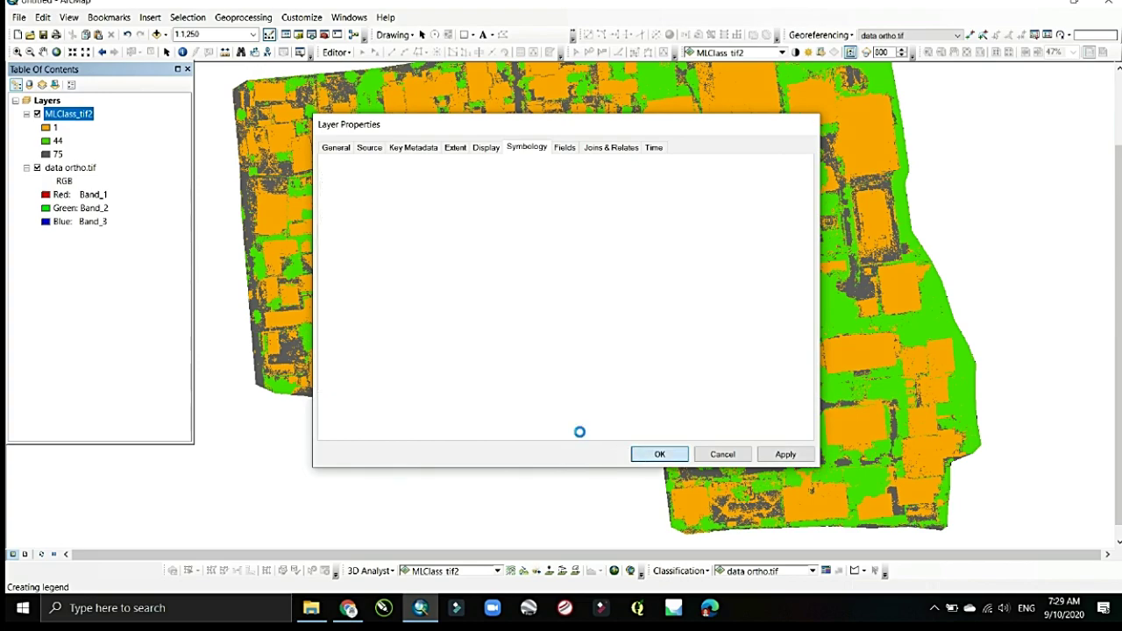
Swipe across the whole classified area to compare its buildings, vegetation and roads with the underlying orthophoto
{"action": "left_click_drag", "start_coordinate": [530, 216], "coordinate": [749, 322]}
{"action": "left_click_drag", "start_coordinate": [768, 359], "coordinate": [808, 487]}
{"action": "left_click_drag", "start_coordinate": [789, 373], "coordinate": [1020, 181]}
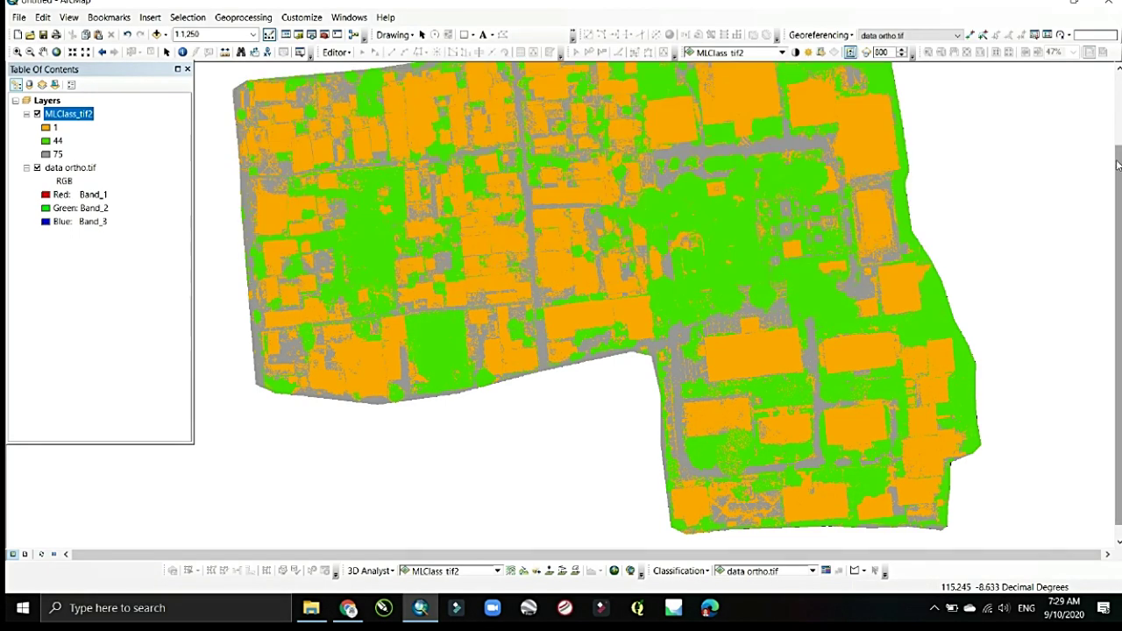
{"action": "left_click_drag", "start_coordinate": [1116, 164], "coordinate": [1117, 126]}
{"action": "left_click_drag", "start_coordinate": [693, 99], "coordinate": [481, 140]}
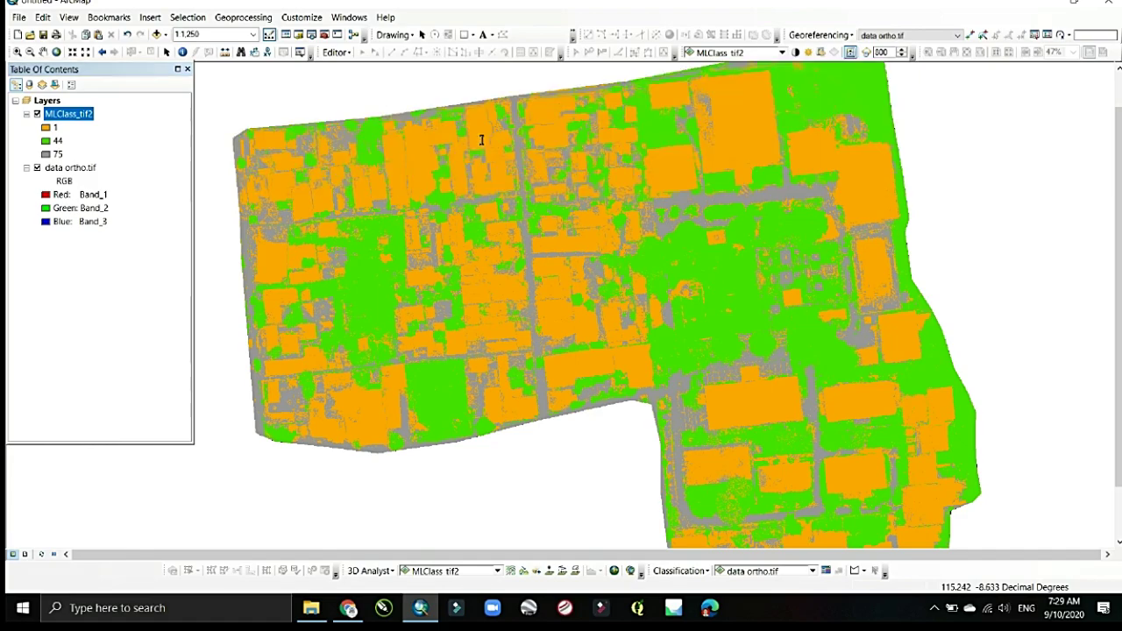
Compare the classified houses and streets with the orthophoto in detail at 1:500 by swiping the raster
{"action": "scroll", "coordinate": [481, 140], "scroll_direction": "up", "scroll_amount": 3}
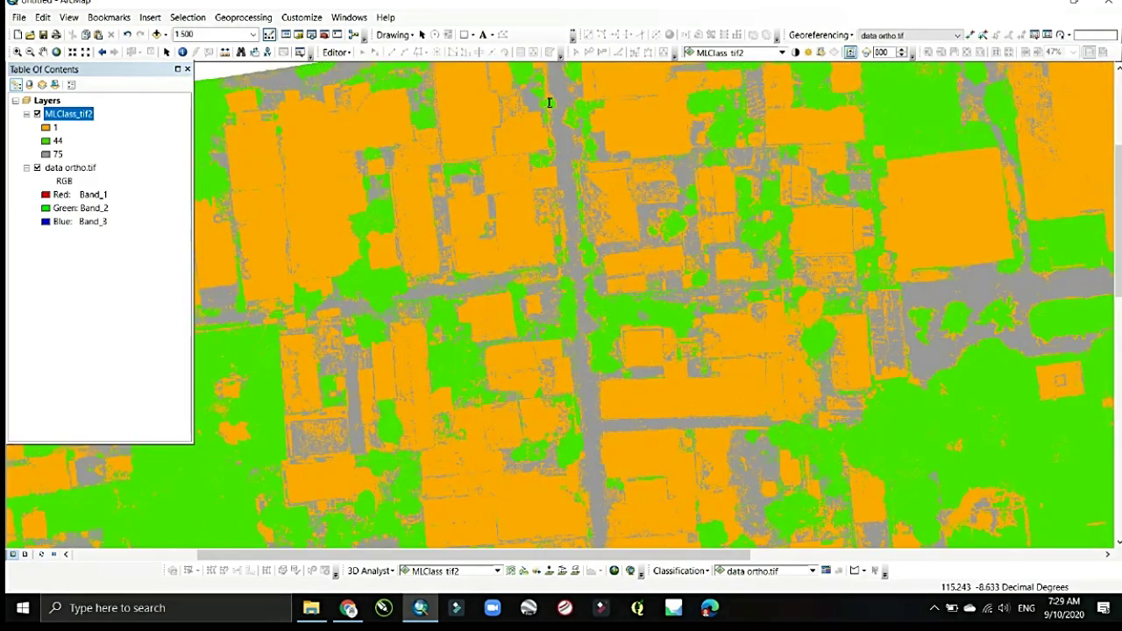
{"action": "left_click_drag", "start_coordinate": [549, 99], "coordinate": [600, 265]}
{"action": "left_click_drag", "start_coordinate": [896, 210], "coordinate": [1058, 280]}
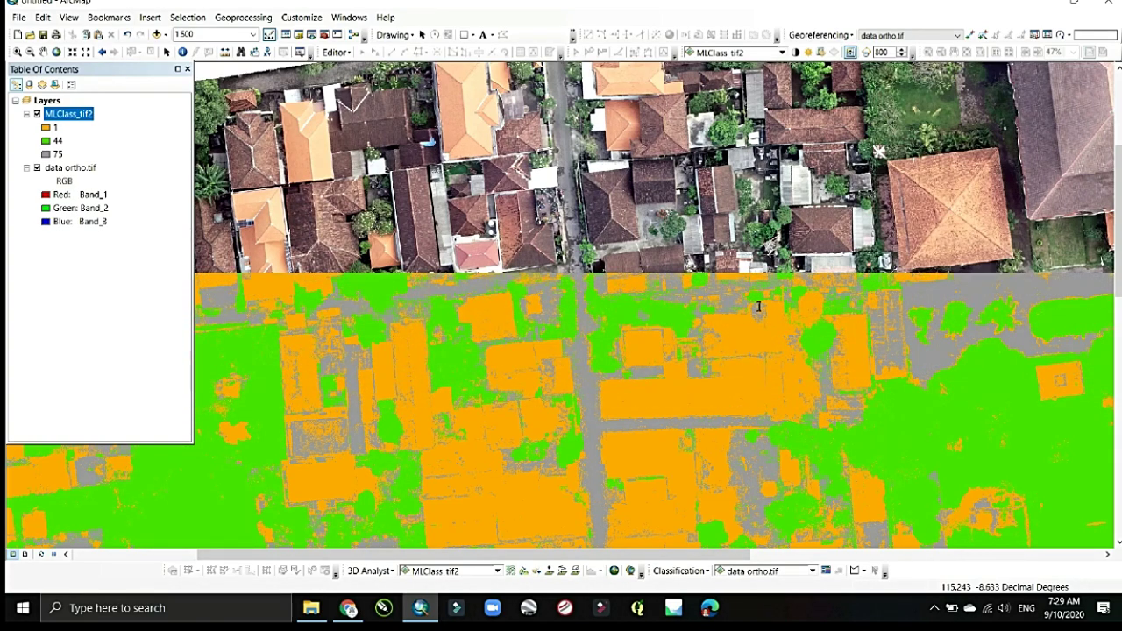
{"action": "left_click_drag", "start_coordinate": [759, 307], "coordinate": [726, 260]}
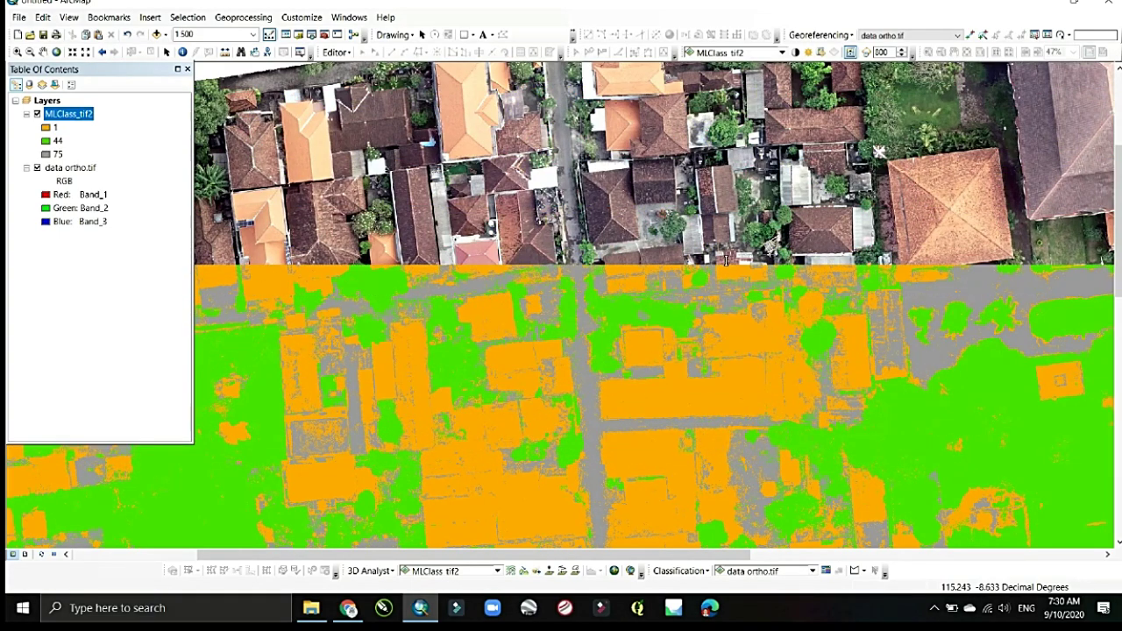
Review the full extent of the classified raster at 1:1,500 and swipe it against the orthophoto
{"action": "scroll", "coordinate": [719, 285], "scroll_direction": "up", "scroll_amount": 5}
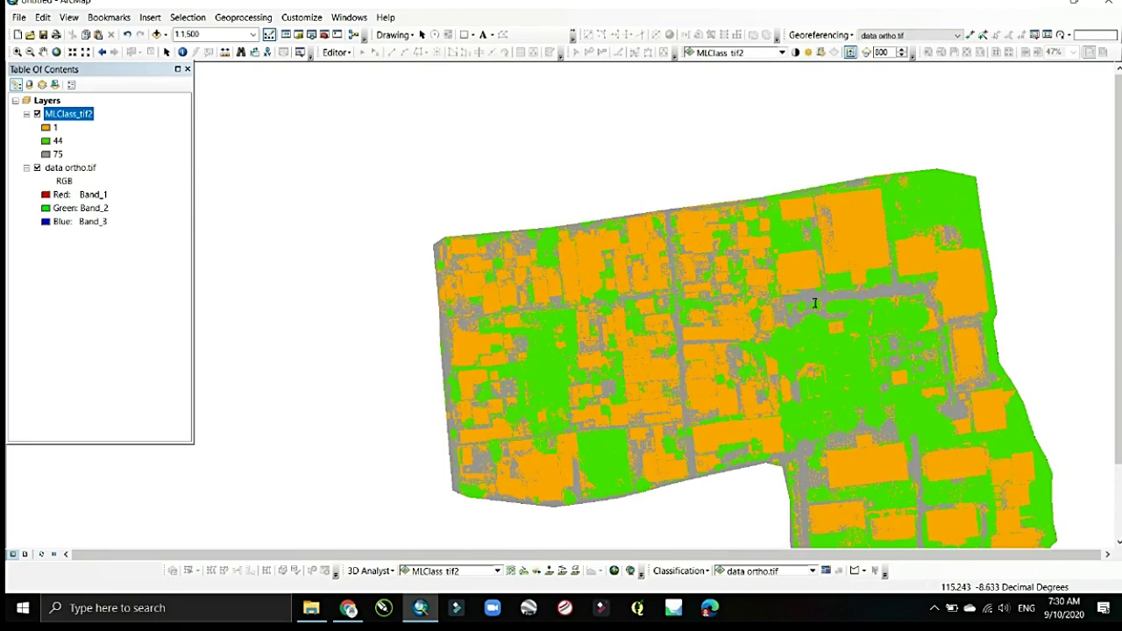
{"action": "left_click_drag", "start_coordinate": [1118, 246], "coordinate": [1118, 319]}
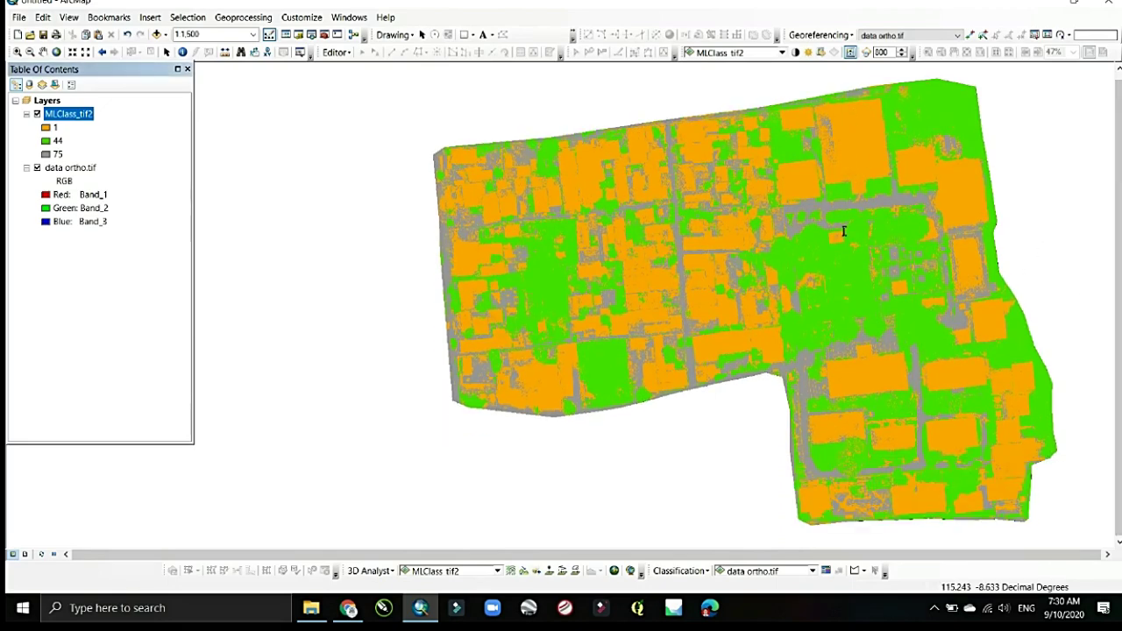
{"action": "left_click_drag", "start_coordinate": [843, 231], "coordinate": [670, 246]}
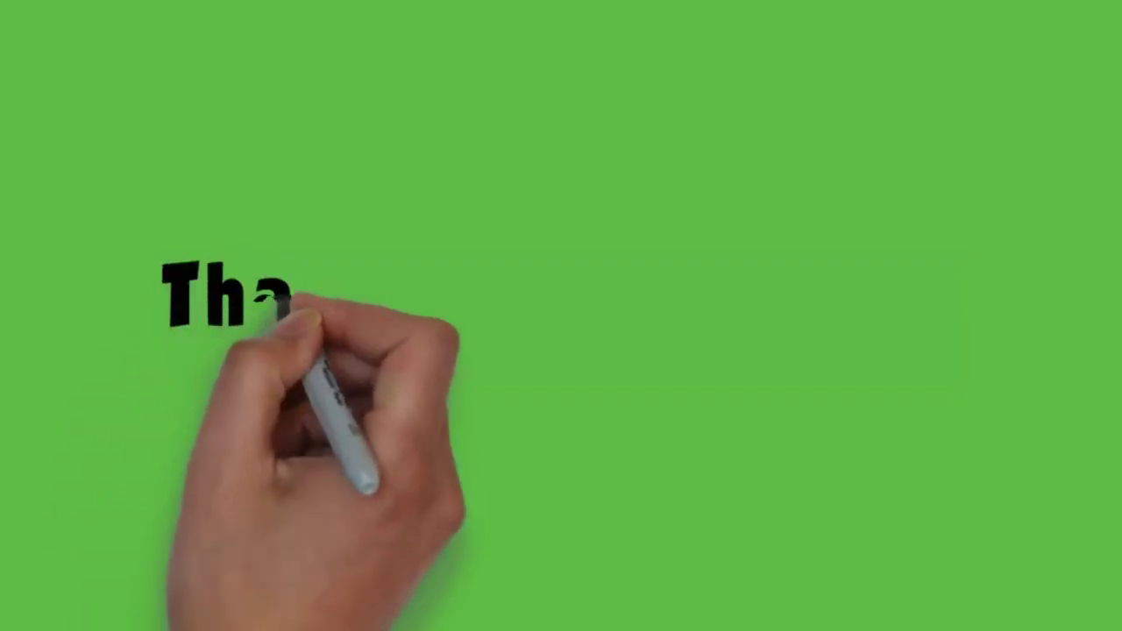